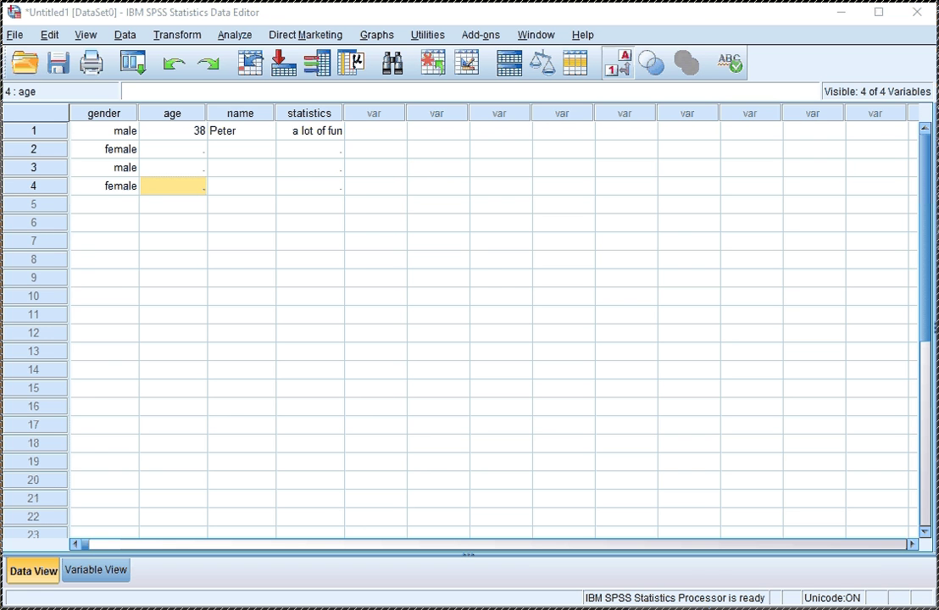
Step: Switch to the survey document and examine questions Q5 to Q7, their multiple-answer wording and their "please specify" options
{"action": "key", "text": "alt+Tab"}
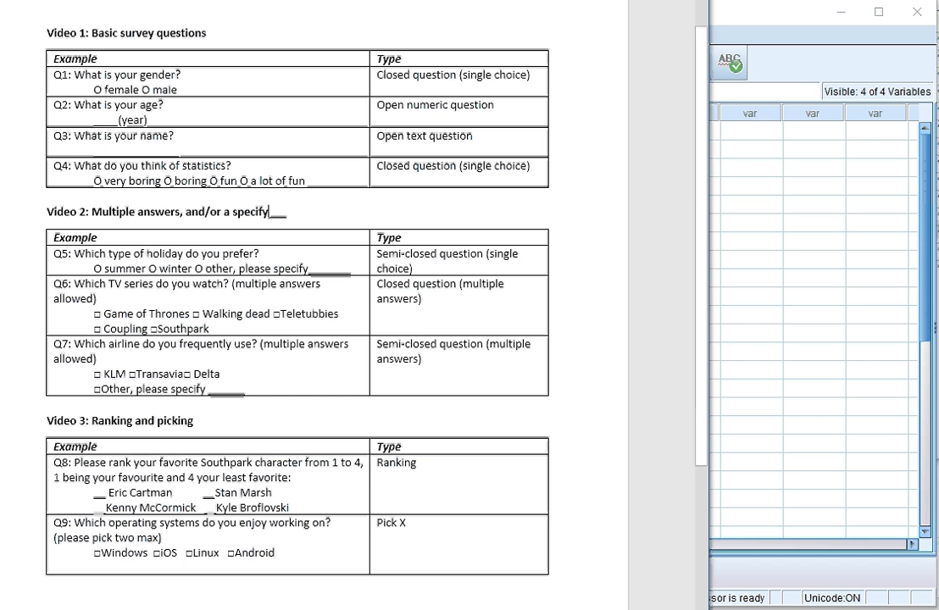
{"action": "left_click_drag", "start_coordinate": [96, 214], "coordinate": [284, 213]}
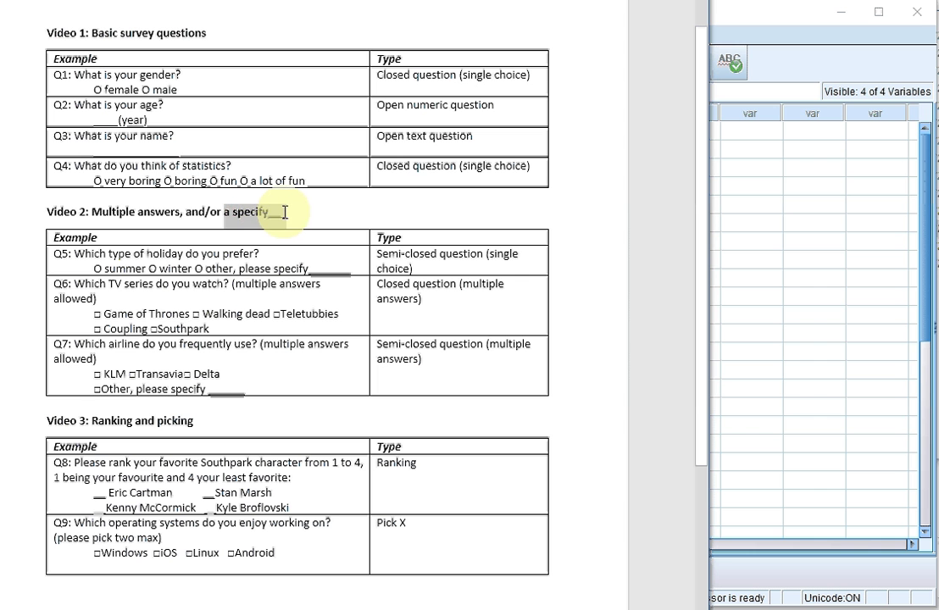
{"action": "left_click", "coordinate": [126, 253]}
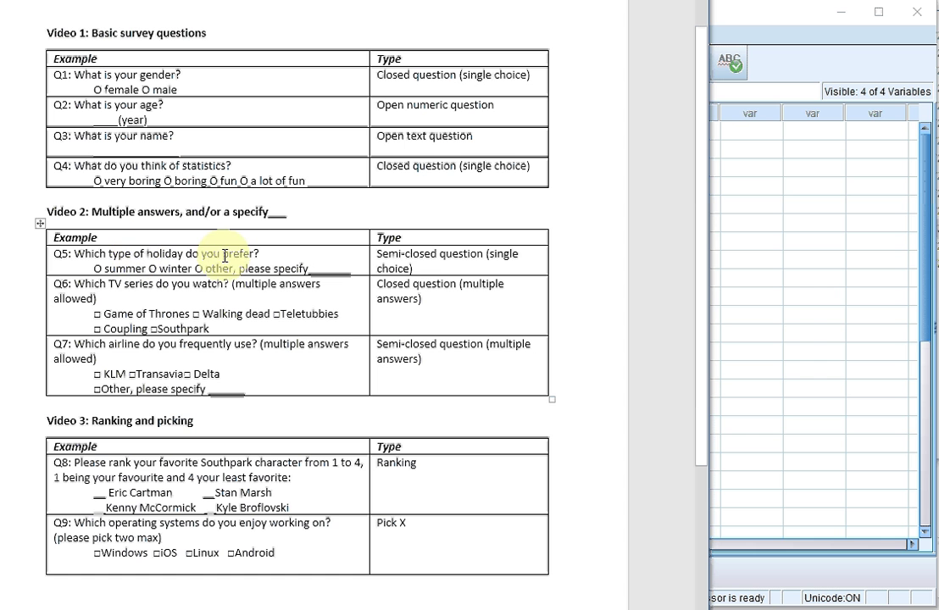
{"action": "left_click_drag", "start_coordinate": [239, 269], "coordinate": [325, 270]}
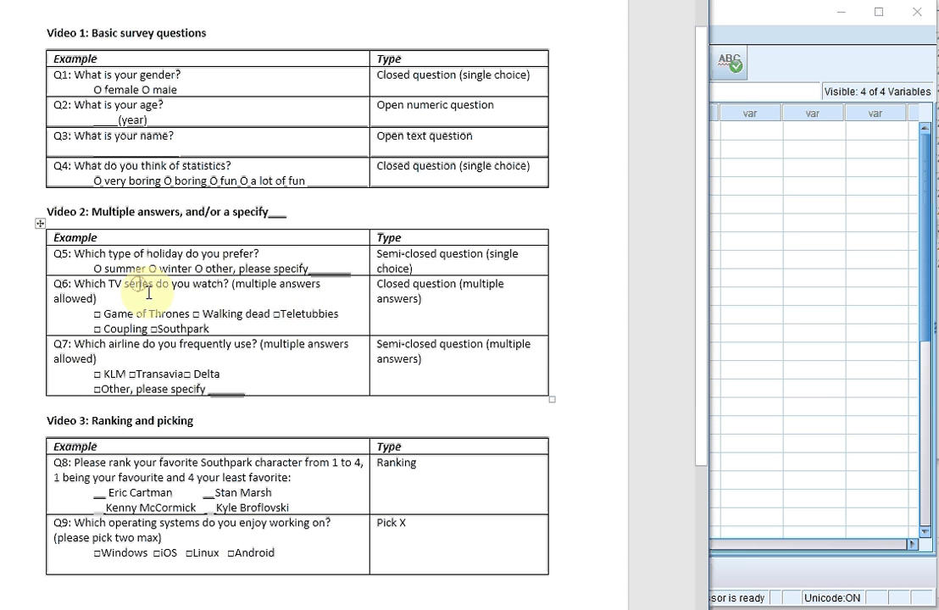
{"action": "left_click", "coordinate": [232, 285]}
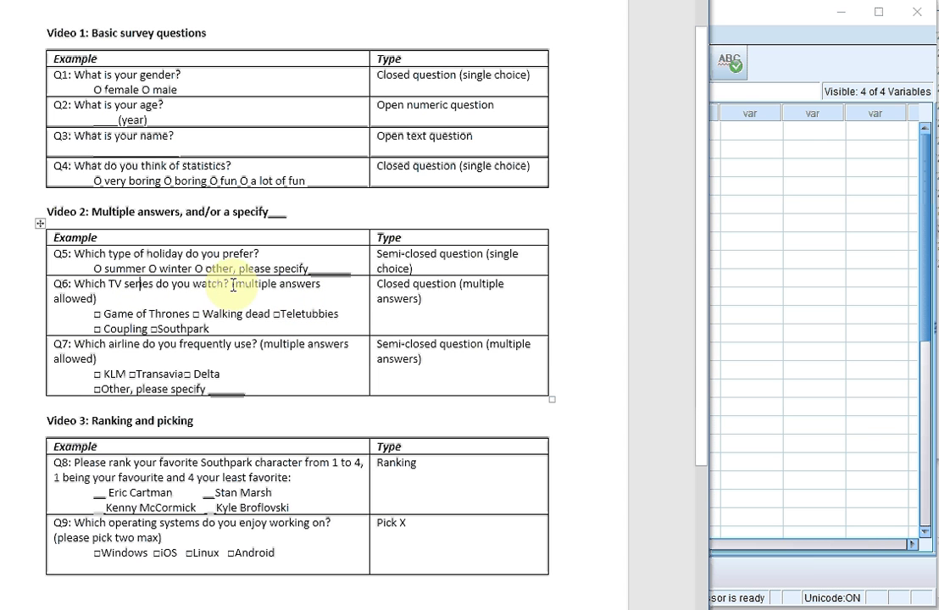
{"action": "left_click_drag", "start_coordinate": [232, 286], "coordinate": [252, 297]}
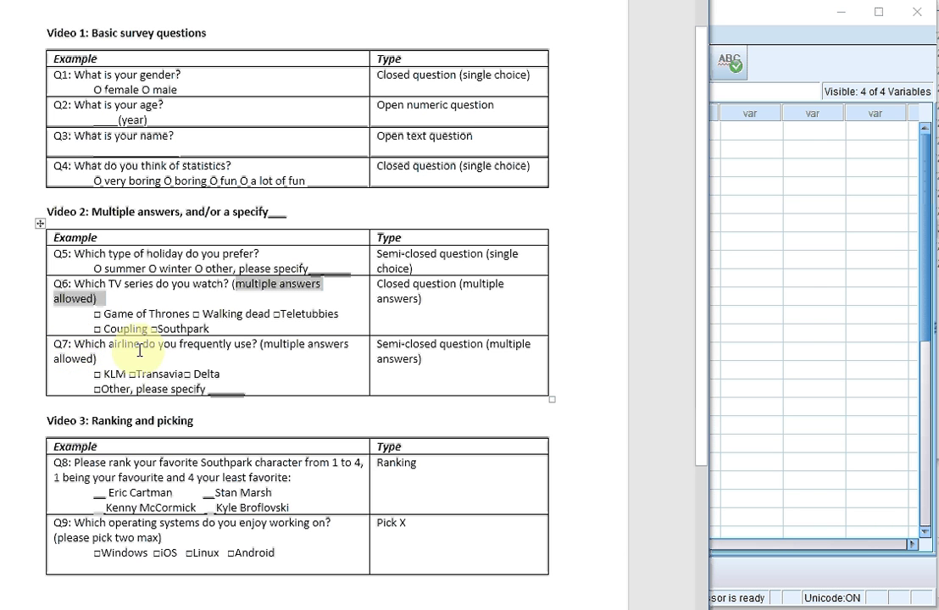
{"action": "left_click_drag", "start_coordinate": [136, 389], "coordinate": [220, 389]}
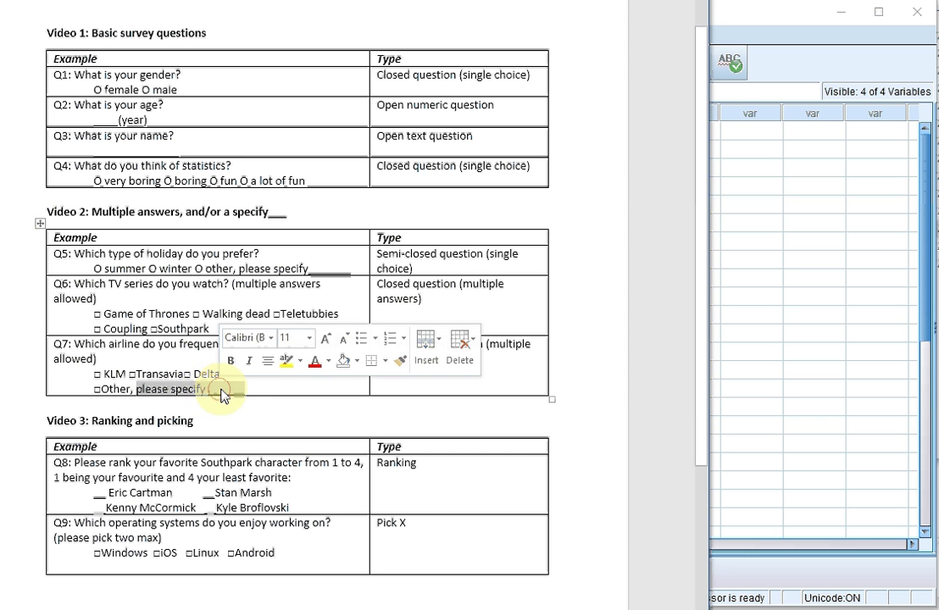
{"action": "left_click", "coordinate": [111, 254]}
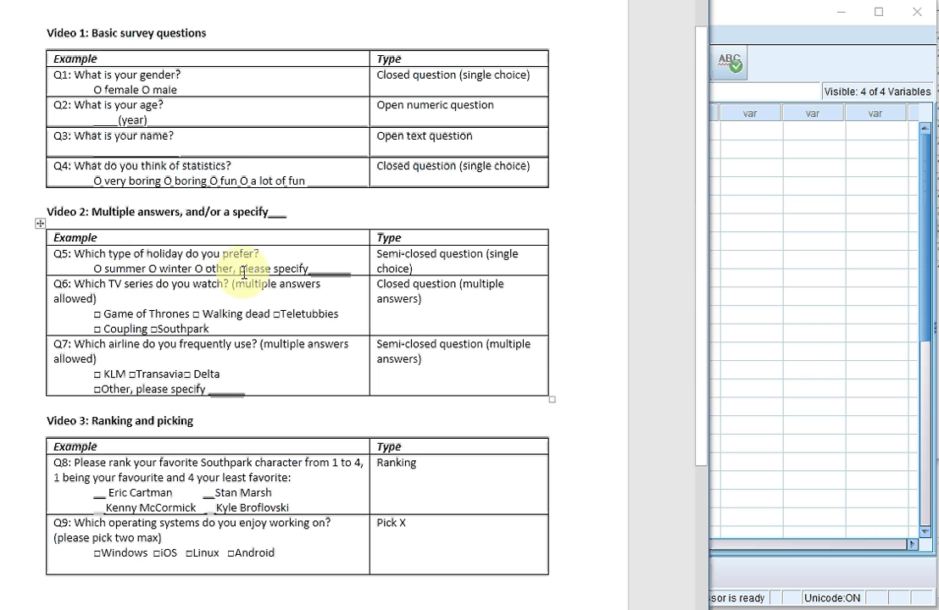
{"action": "left_click_drag", "start_coordinate": [239, 268], "coordinate": [309, 268]}
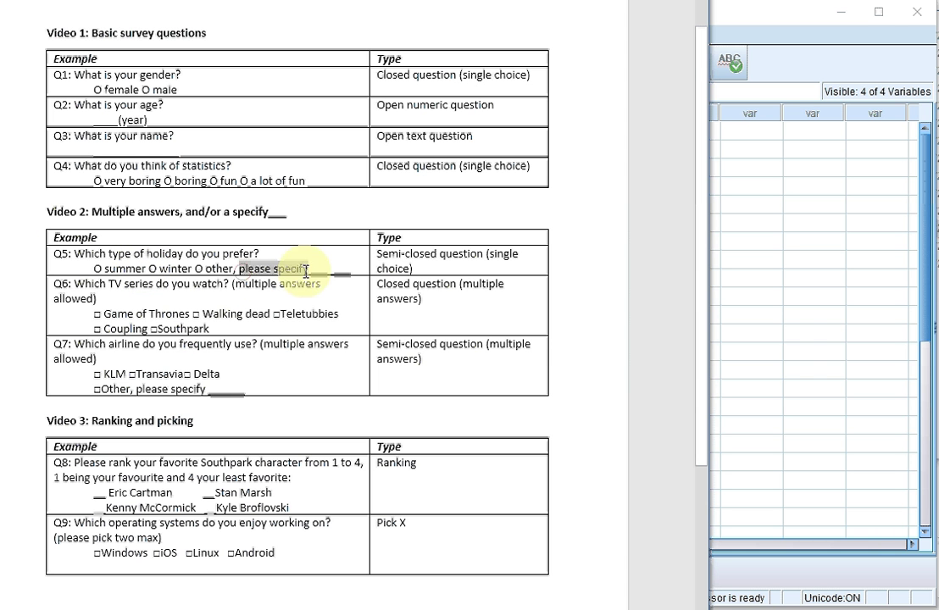
Step: Switch to SPSS and define a fifth variable with the label "preferred type of holiday"
{"action": "left_click", "coordinate": [746, 24]}
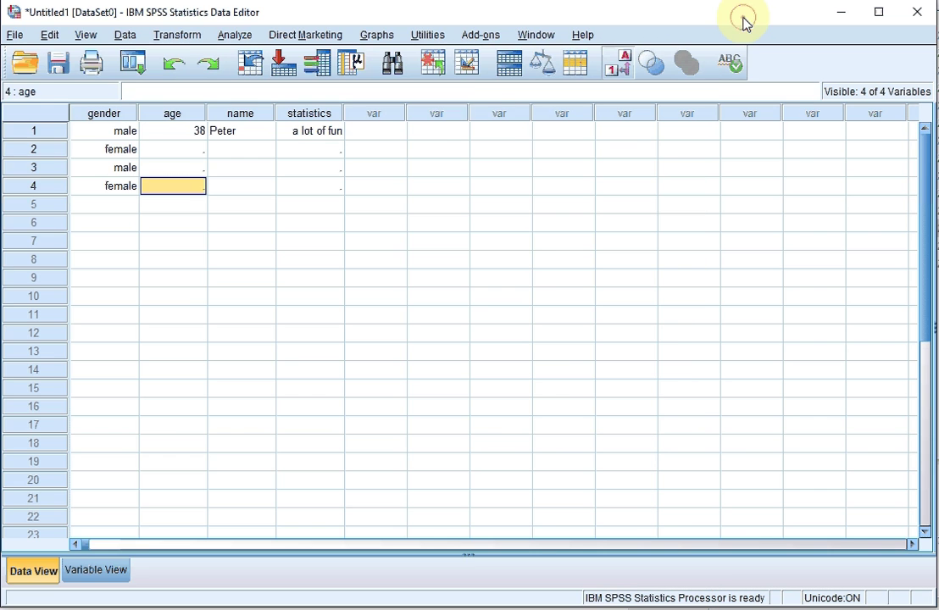
{"action": "left_click", "coordinate": [120, 569]}
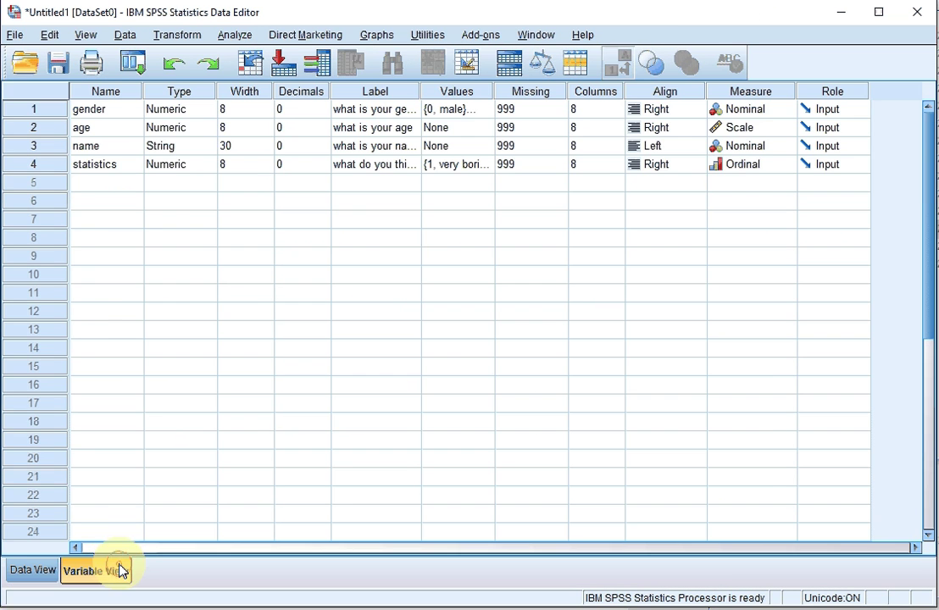
{"action": "left_click", "coordinate": [399, 183]}
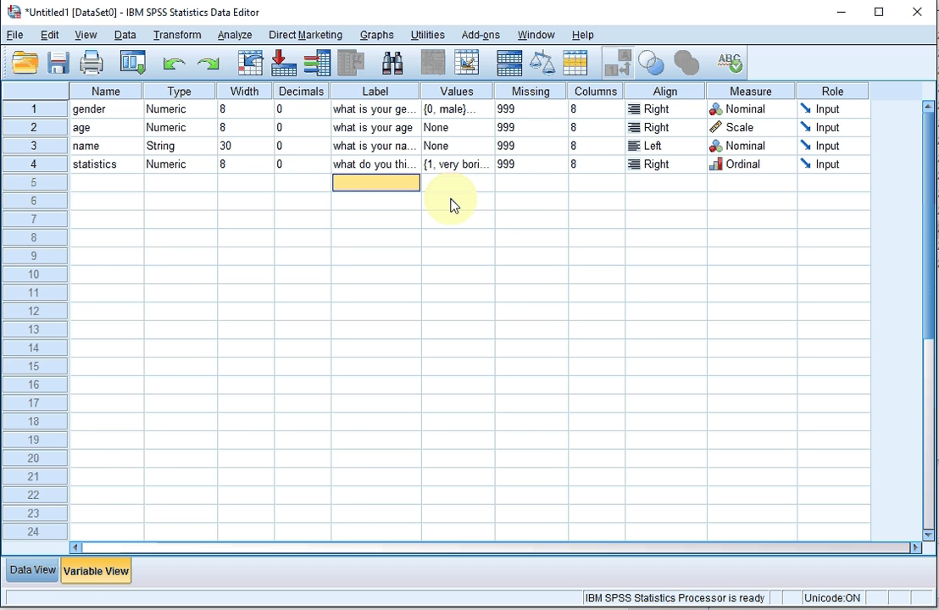
{"action": "type", "text": "preferred"}
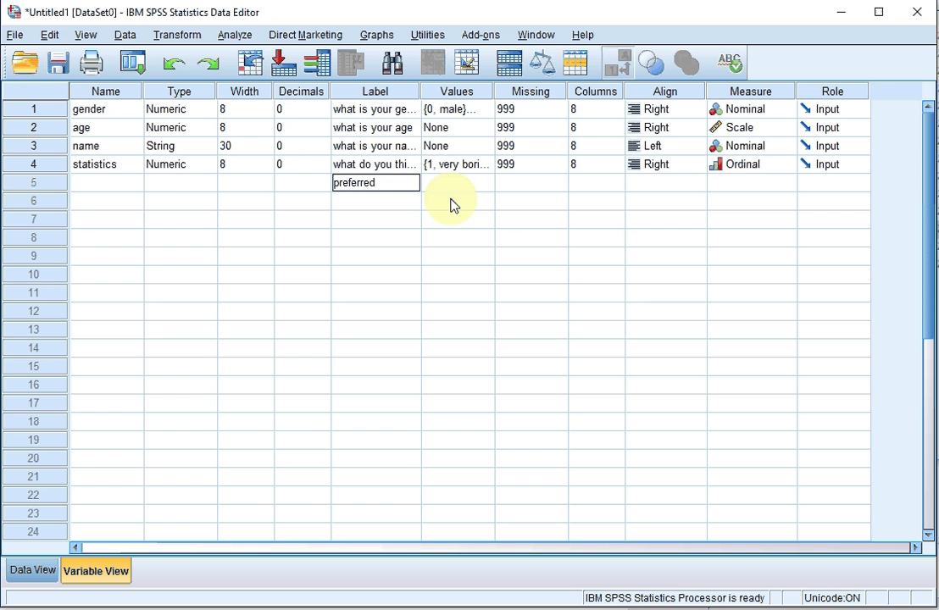
{"action": "type", "text": " type of holiday"}
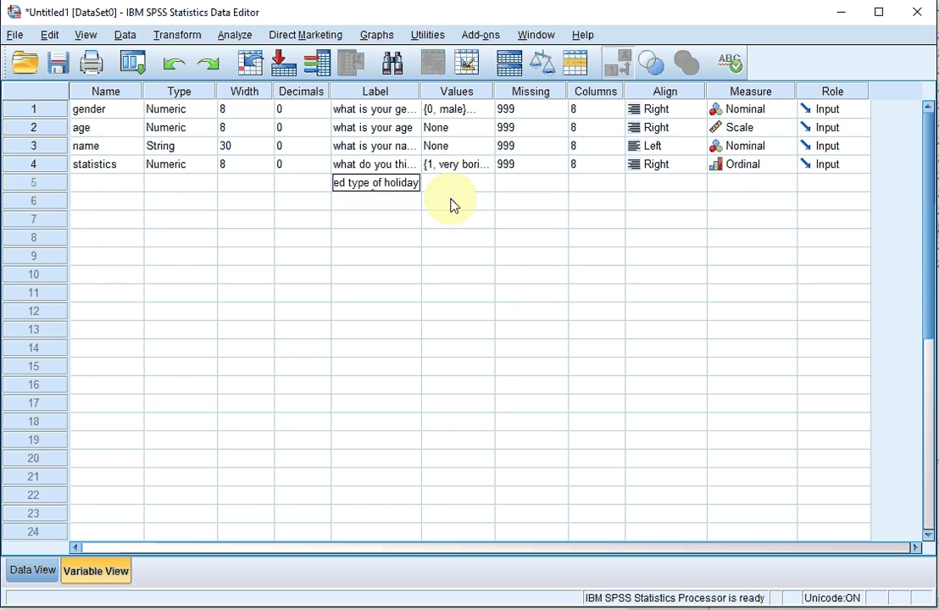
{"action": "key", "text": "Return"}
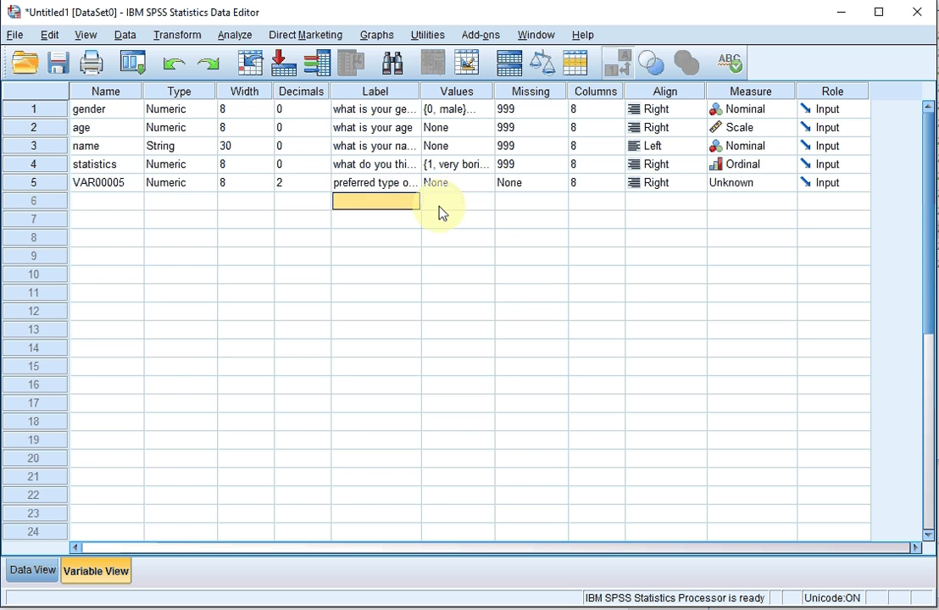
Step: Name the fifth variable "preference" and set its decimals to 0
{"action": "left_click", "coordinate": [102, 191]}
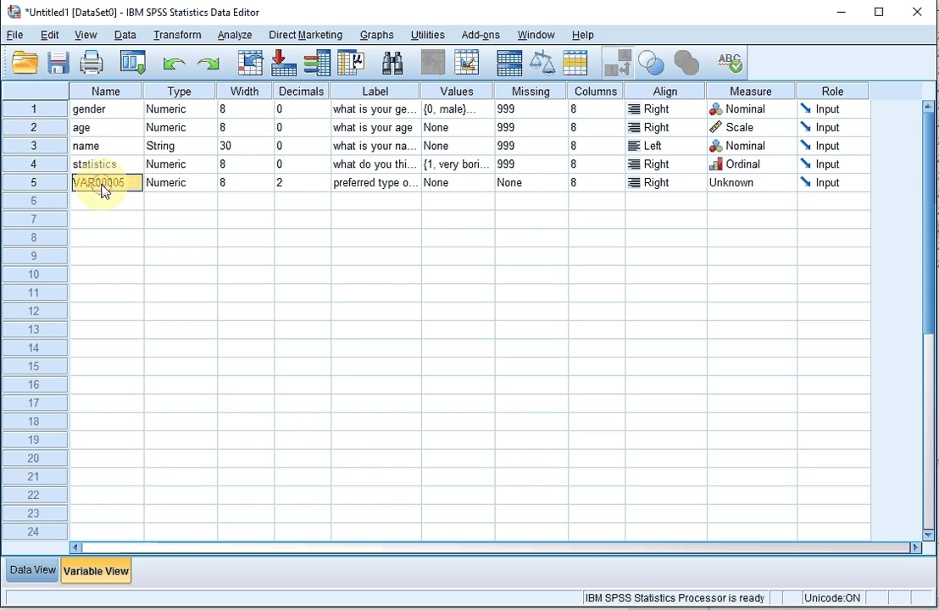
{"action": "type", "text": "preference"}
{"action": "left_click", "coordinate": [166, 184]}
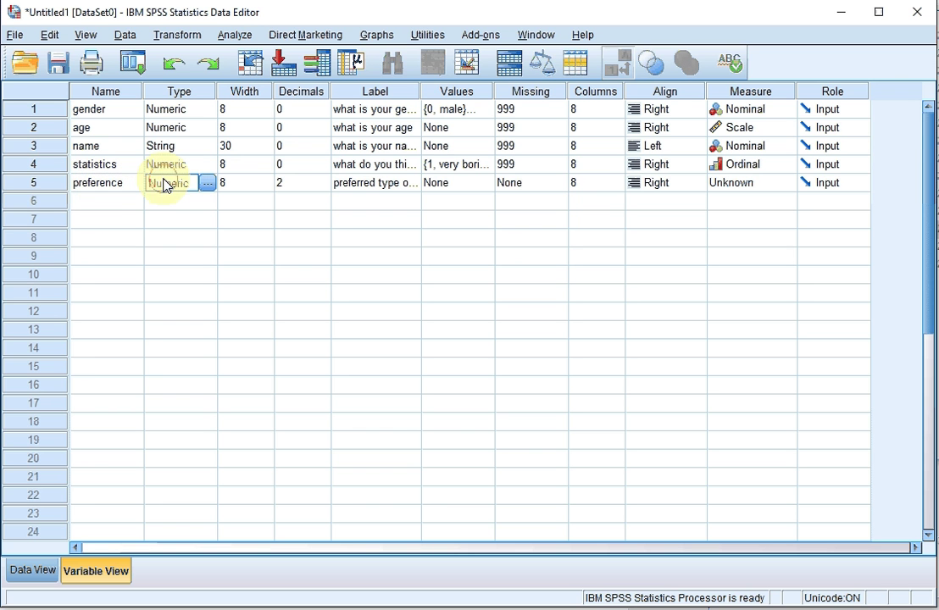
{"action": "left_click", "coordinate": [325, 186]}
{"action": "left_click", "coordinate": [325, 186]}
{"action": "left_click", "coordinate": [324, 186]}
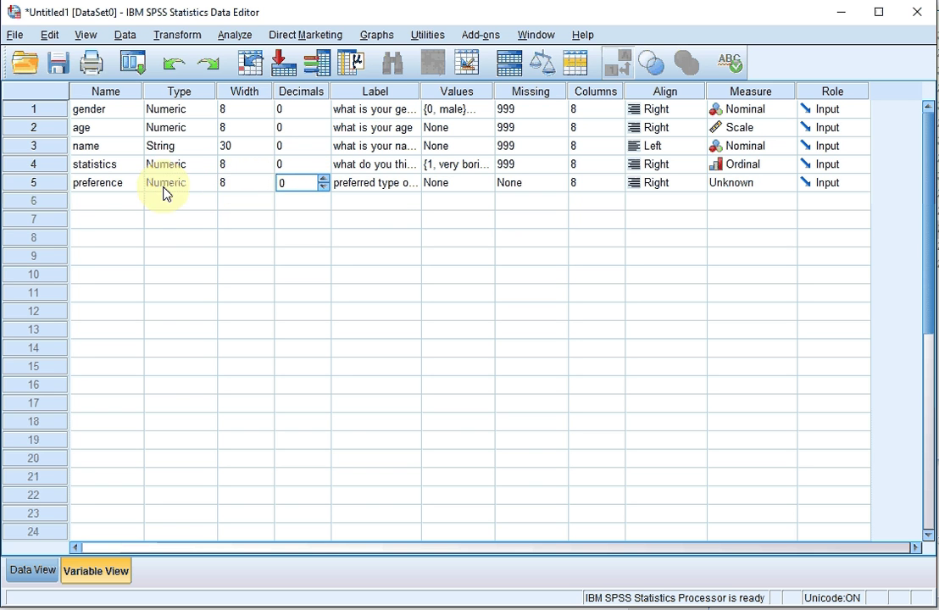
Step: Check Q5's answer options in the survey document, then add the value label 1 = "summer" to the preference variable in SPSS
{"action": "left_click", "coordinate": [448, 186]}
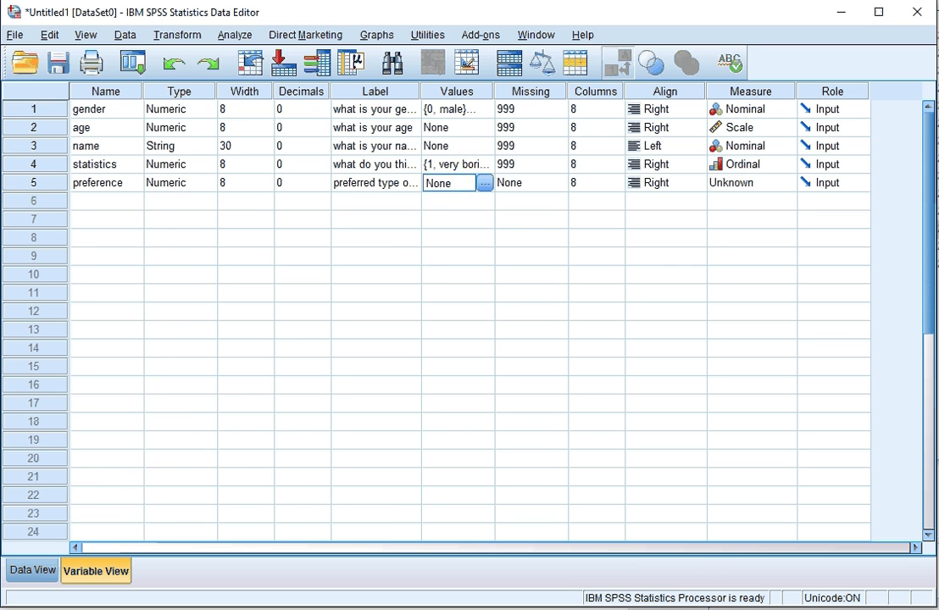
{"action": "key", "text": "alt+Tab"}
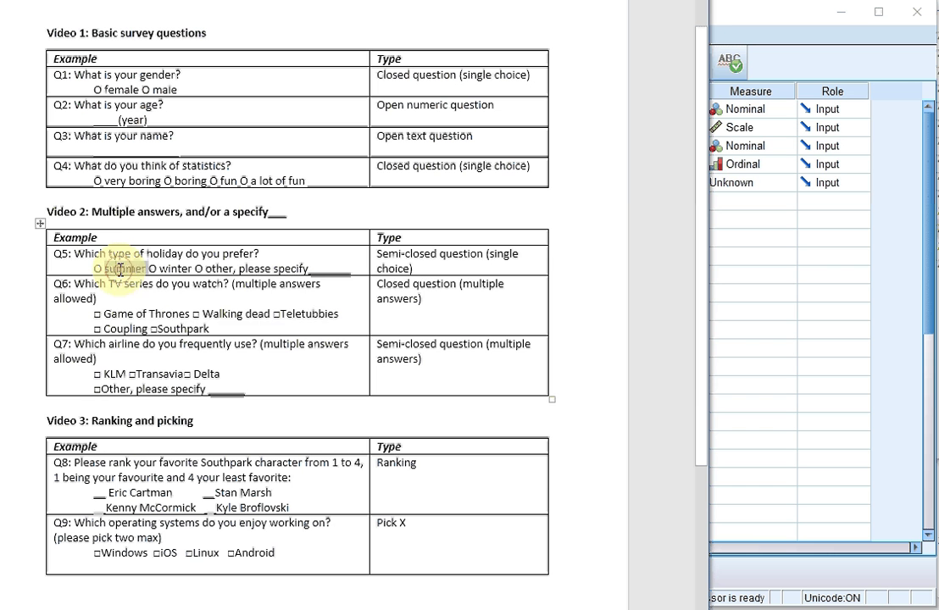
{"action": "double_click", "coordinate": [215, 268]}
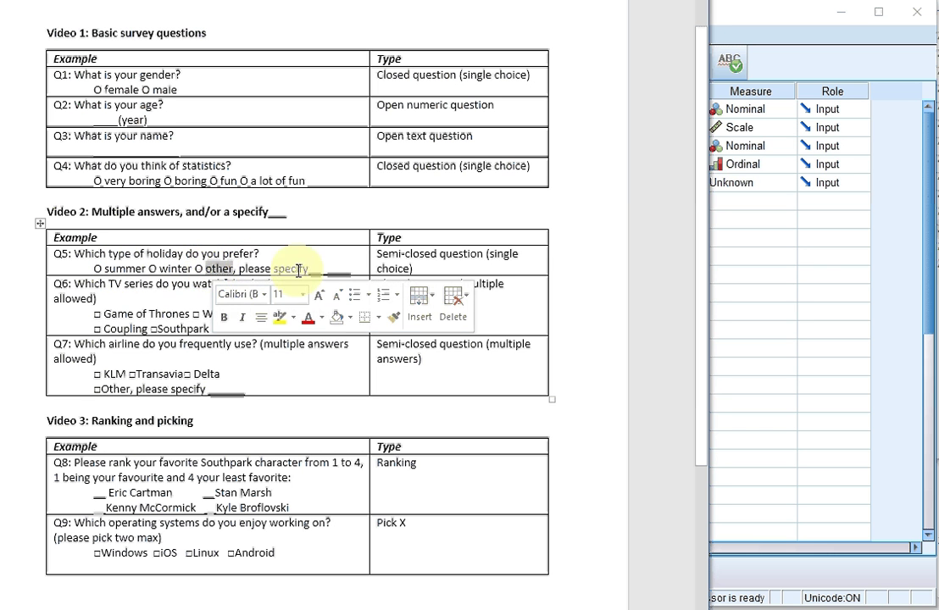
{"action": "left_click", "coordinate": [745, 19]}
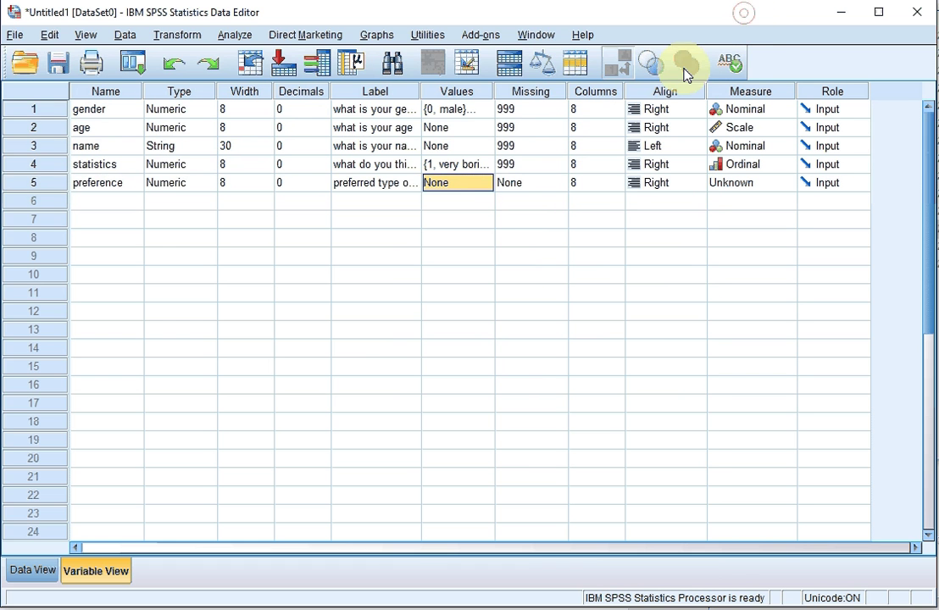
{"action": "left_click", "coordinate": [486, 185]}
{"action": "left_click", "coordinate": [486, 184]}
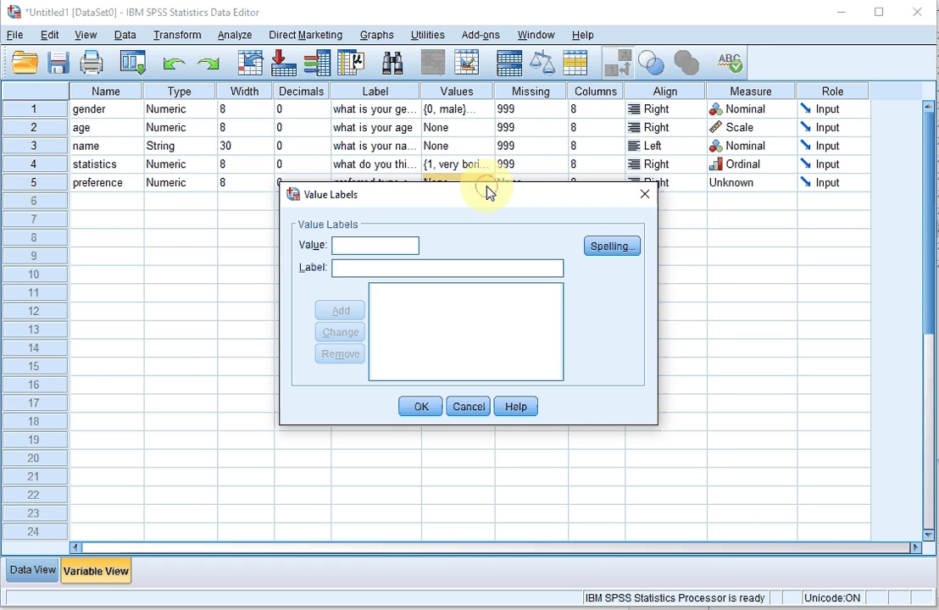
{"action": "type", "text": "1"}
{"action": "key", "text": "Tab"}
{"action": "type", "text": "summer"}
{"action": "key", "text": "Return"}
Step: Add the value labels 2 = "winter" and 3 = "other" to the preference variable and apply them
{"action": "type", "text": "2"}
{"action": "key", "text": "Tab"}
{"action": "type", "text": "winter"}
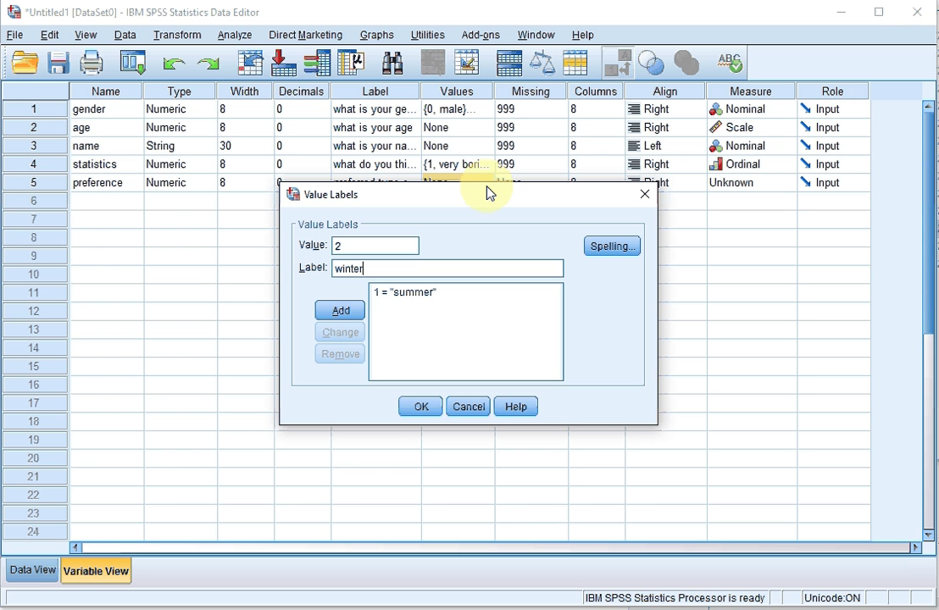
{"action": "key", "text": "Return"}
{"action": "type", "text": "3"}
{"action": "key", "text": "Tab"}
{"action": "type", "text": "other"}
{"action": "key", "text": "Return"}
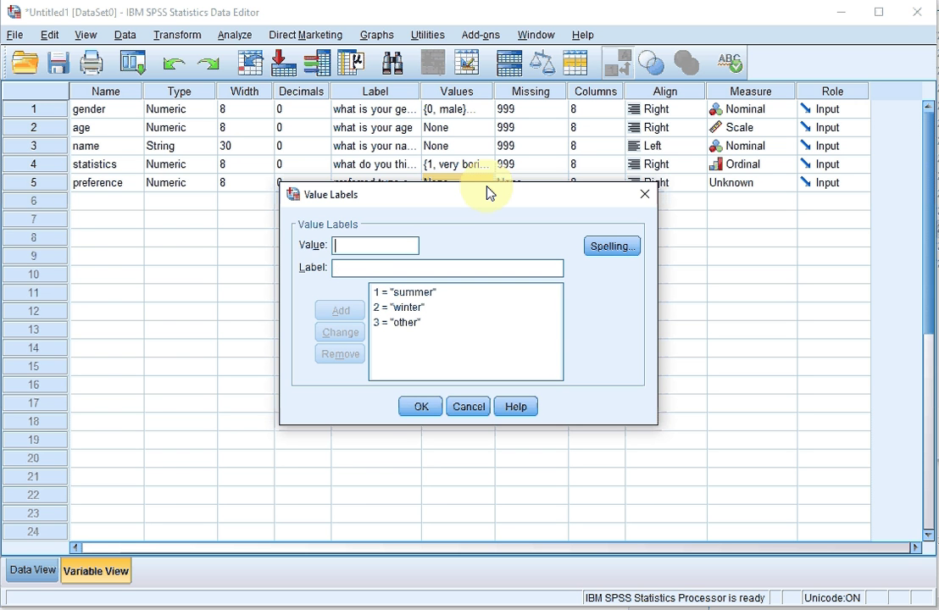
{"action": "left_click", "coordinate": [423, 407]}
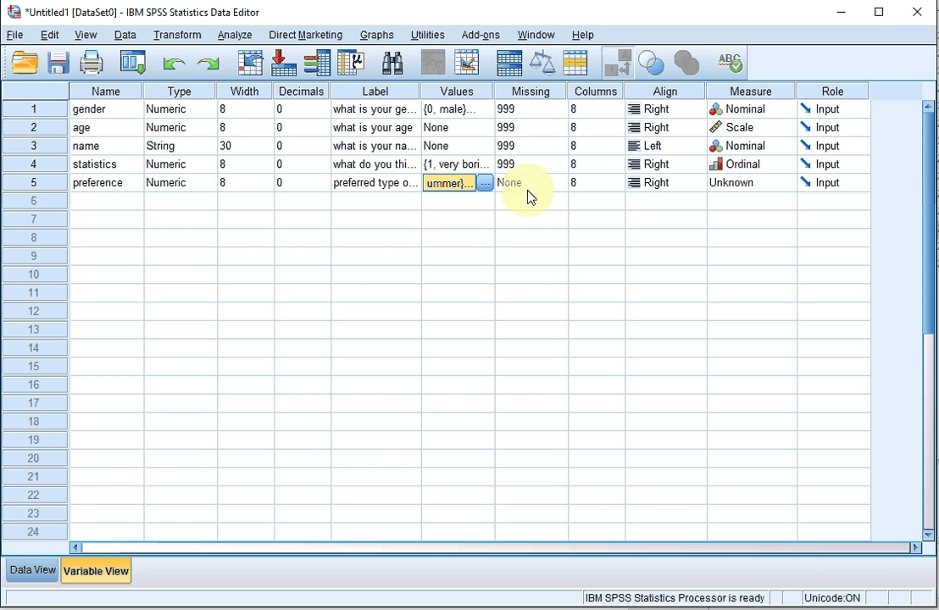
Step: Define 999 as a discrete missing value for the preference variable and set its measurement level to Nominal
{"action": "left_click", "coordinate": [536, 187]}
{"action": "left_click", "coordinate": [555, 183]}
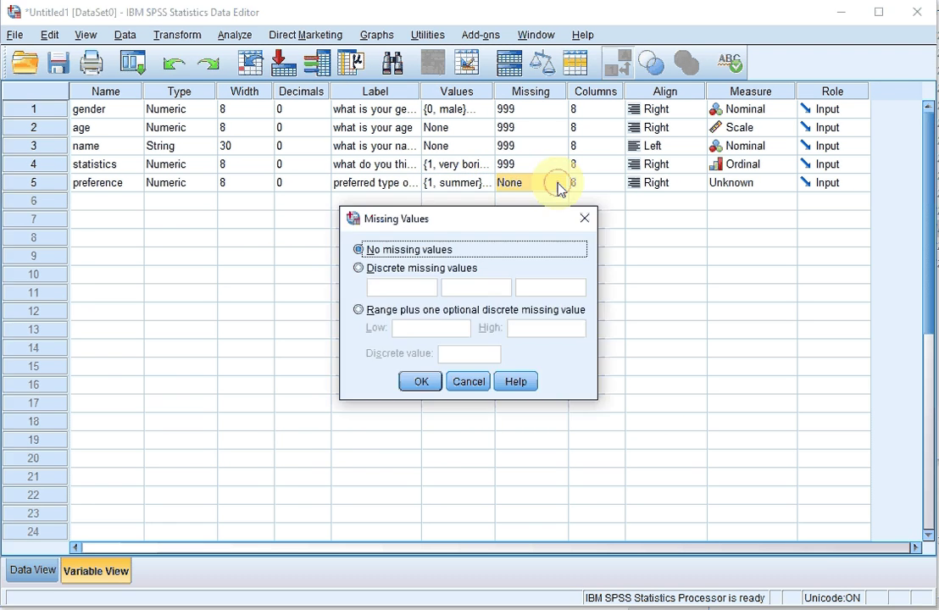
{"action": "left_click", "coordinate": [427, 270]}
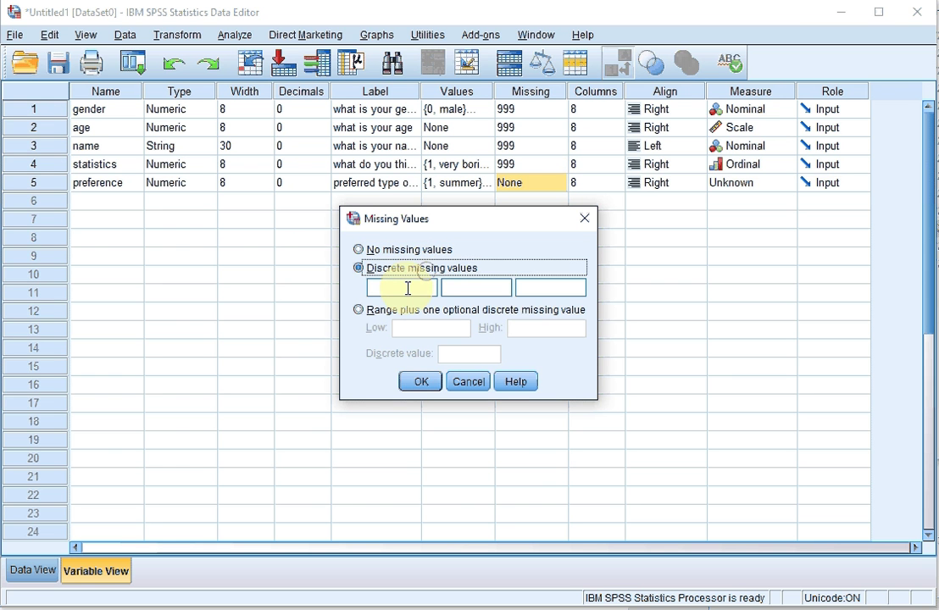
{"action": "left_click", "coordinate": [407, 288]}
{"action": "type", "text": "9"}
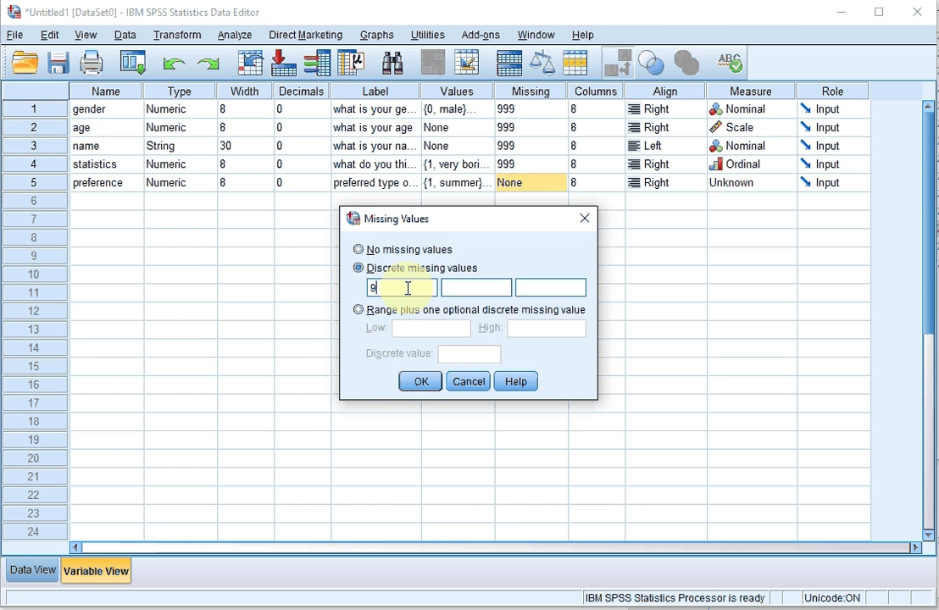
{"action": "type", "text": "99"}
{"action": "left_click", "coordinate": [416, 382]}
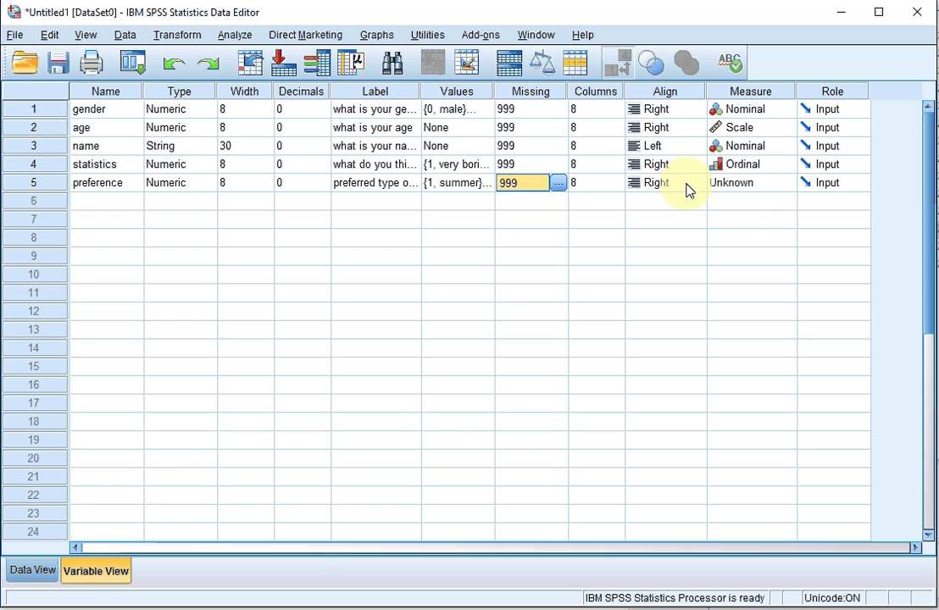
{"action": "left_click", "coordinate": [742, 186]}
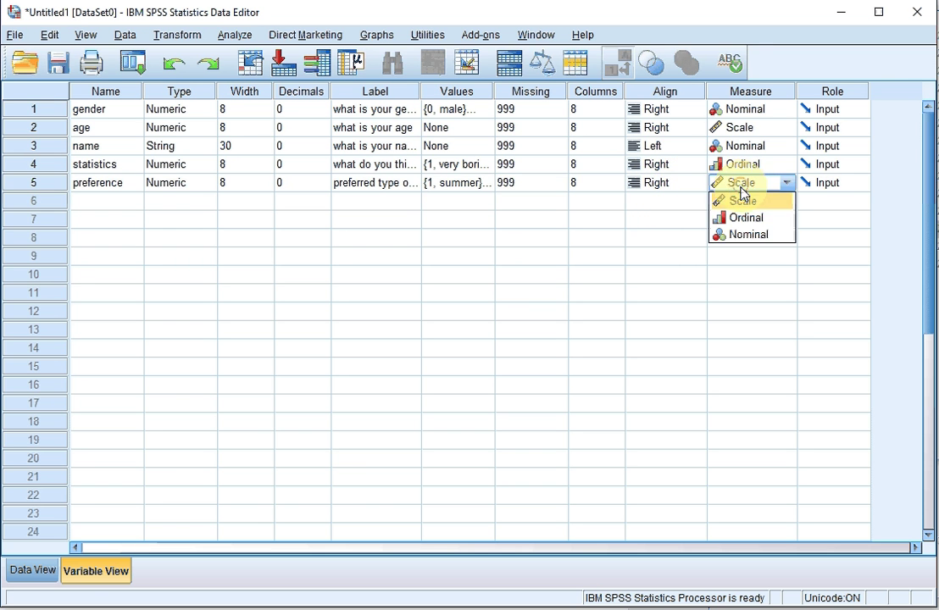
{"action": "left_click", "coordinate": [746, 235]}
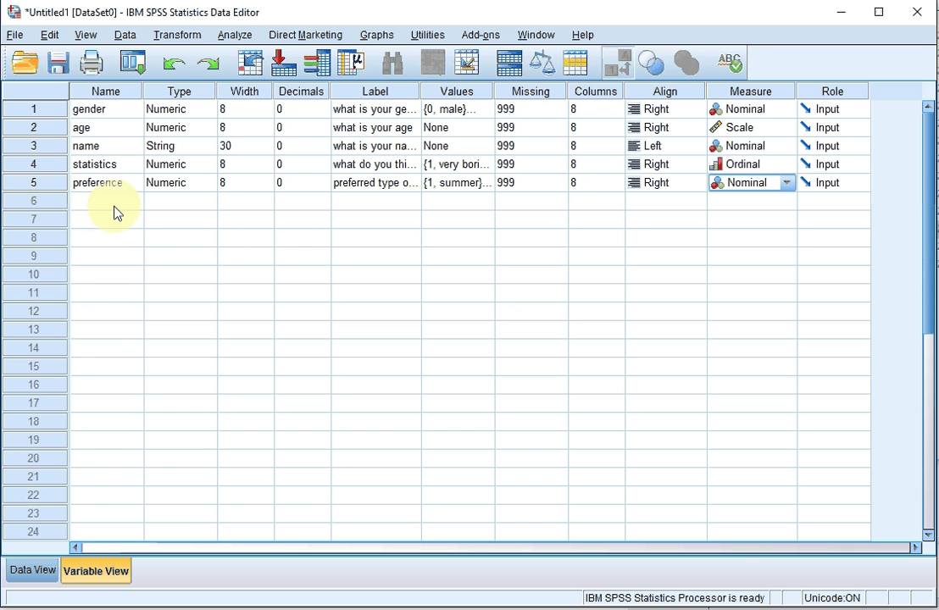
Step: Check Q5's answer options and specify field in the Word survey document, then name the sixth variable "prefSpec" in SPSS
{"action": "key", "text": "alt+Tab"}
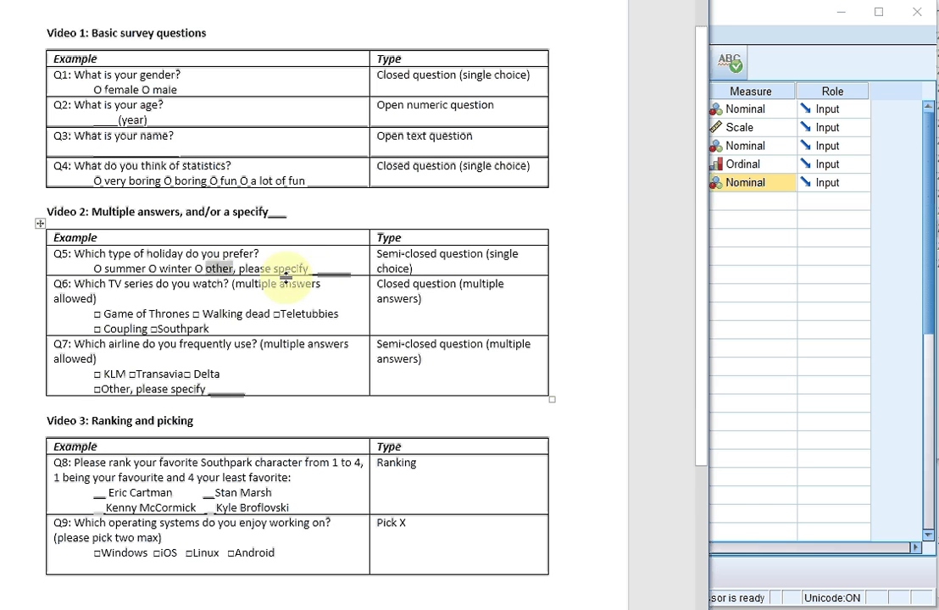
{"action": "double_click", "coordinate": [125, 268]}
{"action": "left_click_drag", "start_coordinate": [176, 272], "coordinate": [239, 270]}
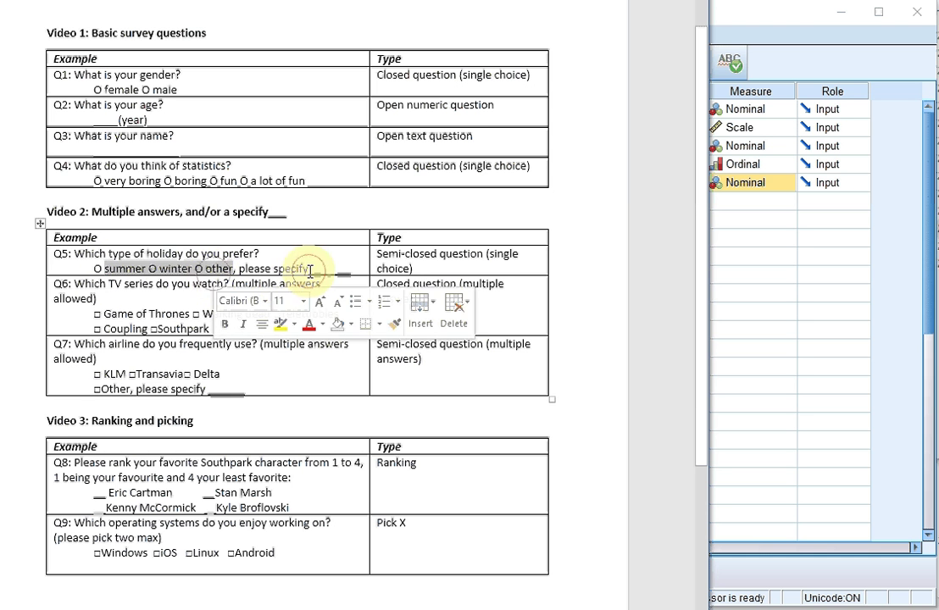
{"action": "left_click_drag", "start_coordinate": [309, 269], "coordinate": [350, 271]}
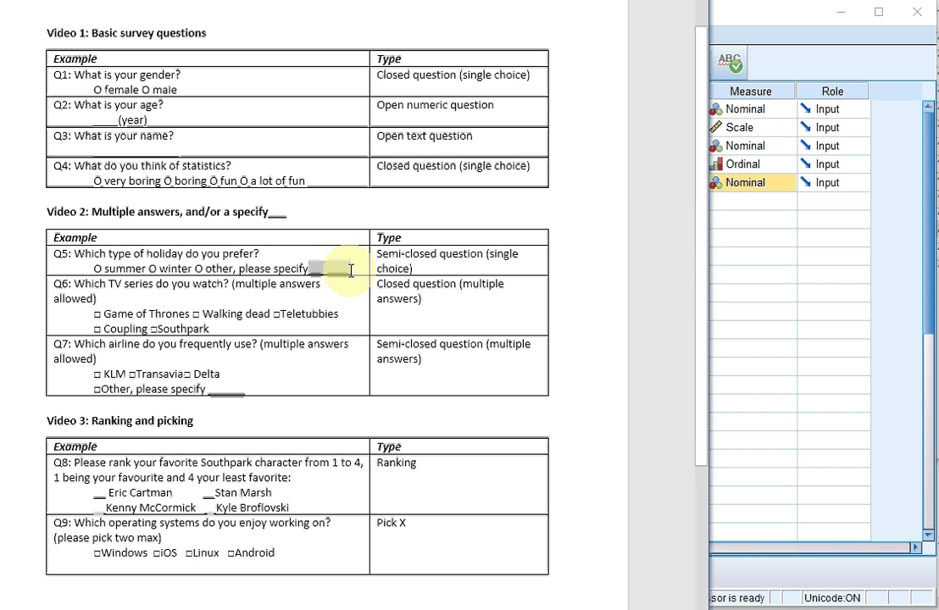
{"action": "left_click", "coordinate": [792, 19]}
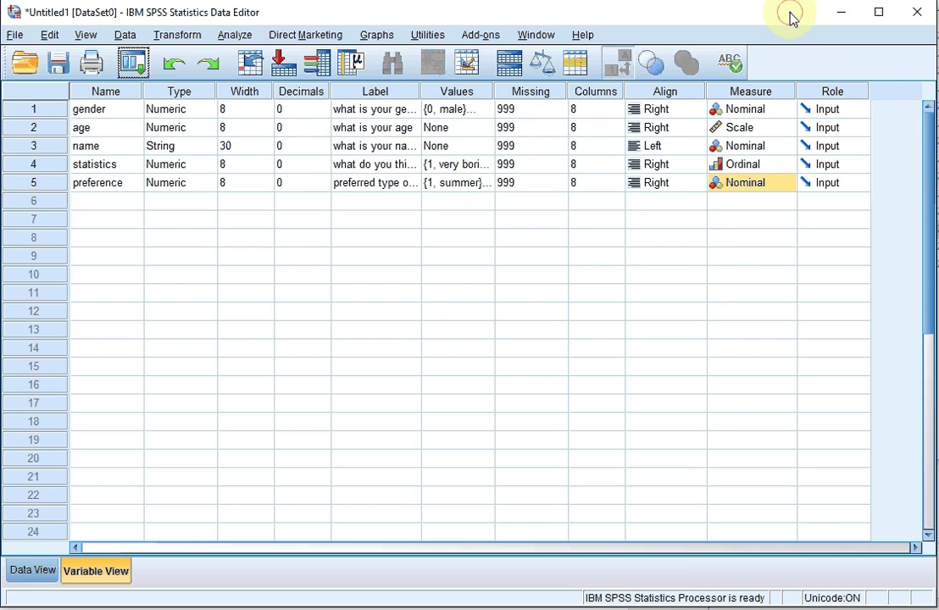
{"action": "left_click", "coordinate": [105, 200]}
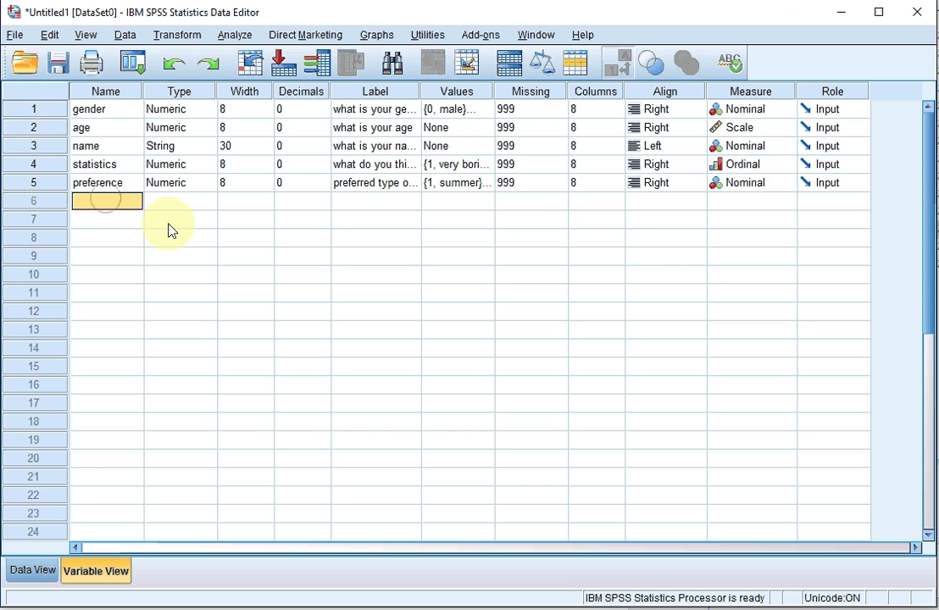
{"action": "type", "text": "pr"}
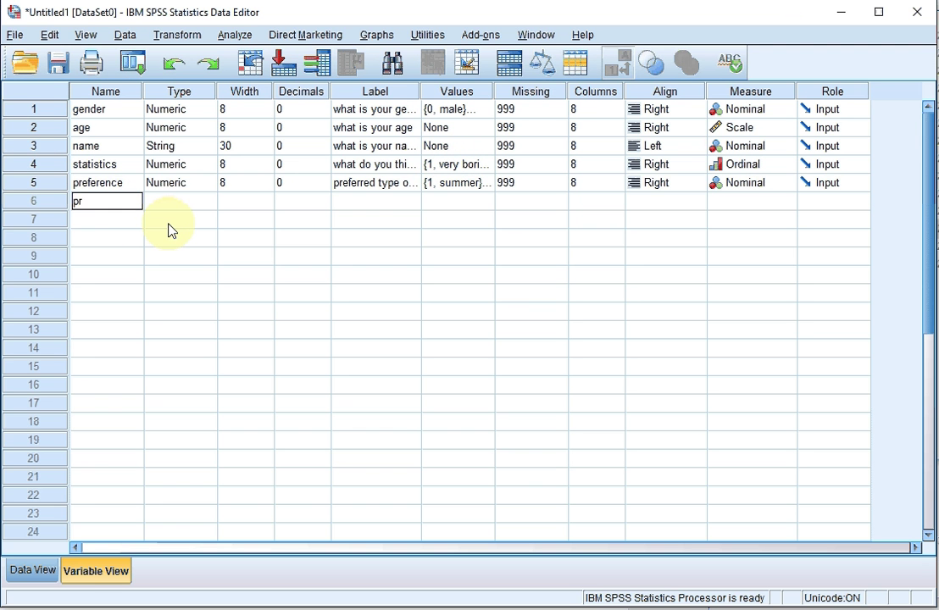
{"action": "type", "text": "efSpec"}
{"action": "key", "text": "Tab"}
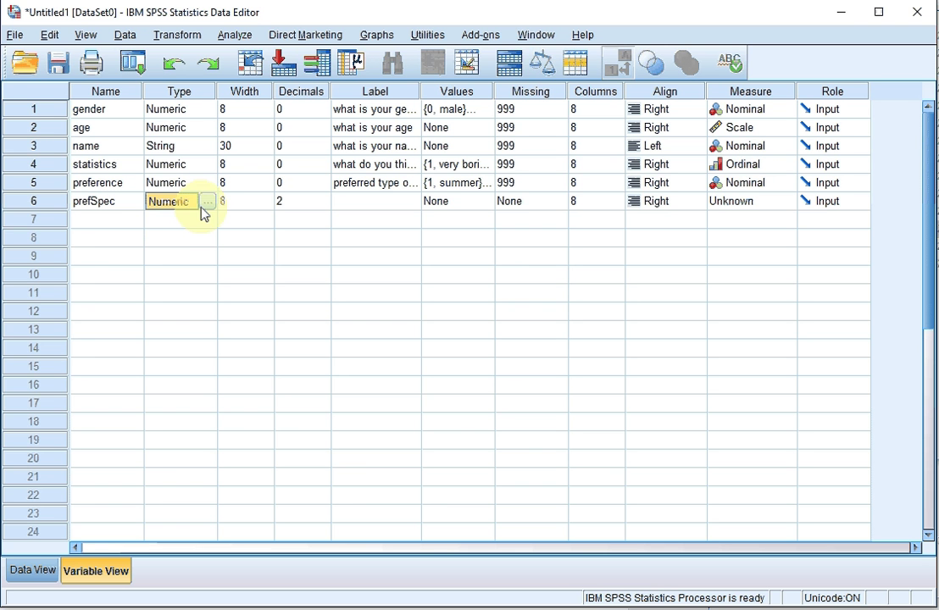
Step: Set the prefSpec variable's type to String with a length of 30 characters
{"action": "left_click", "coordinate": [205, 204]}
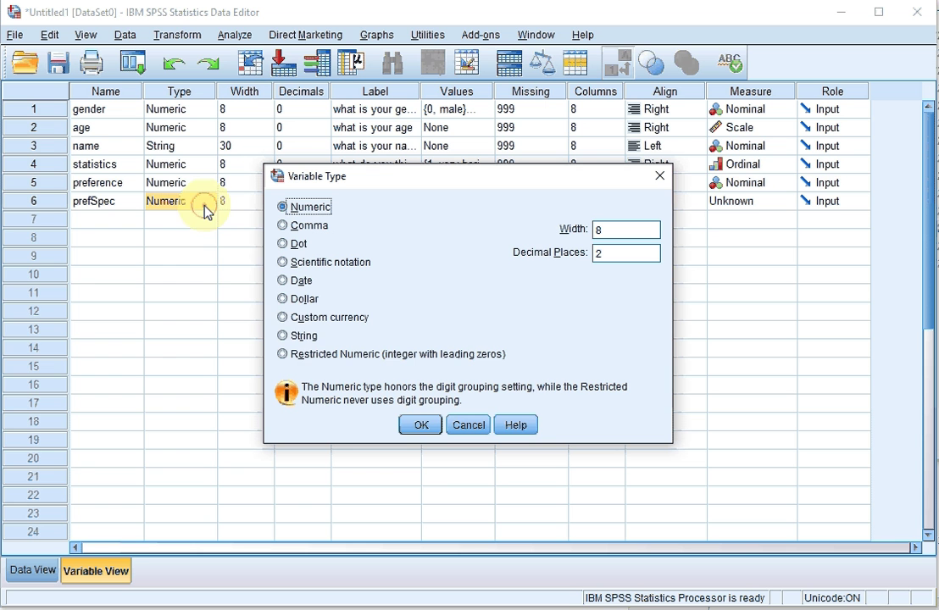
{"action": "left_click", "coordinate": [297, 337]}
{"action": "double_click", "coordinate": [589, 232]}
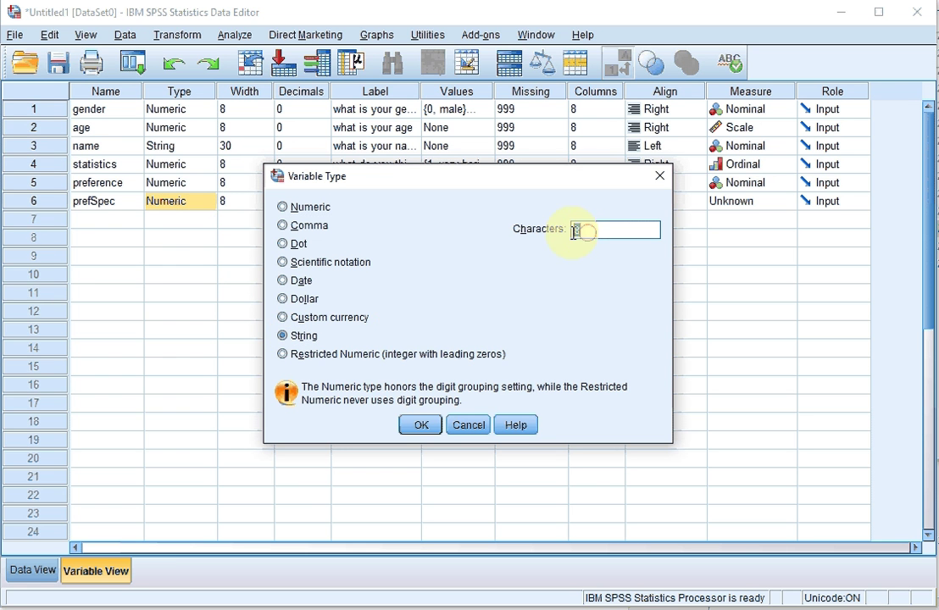
{"action": "type", "text": "30"}
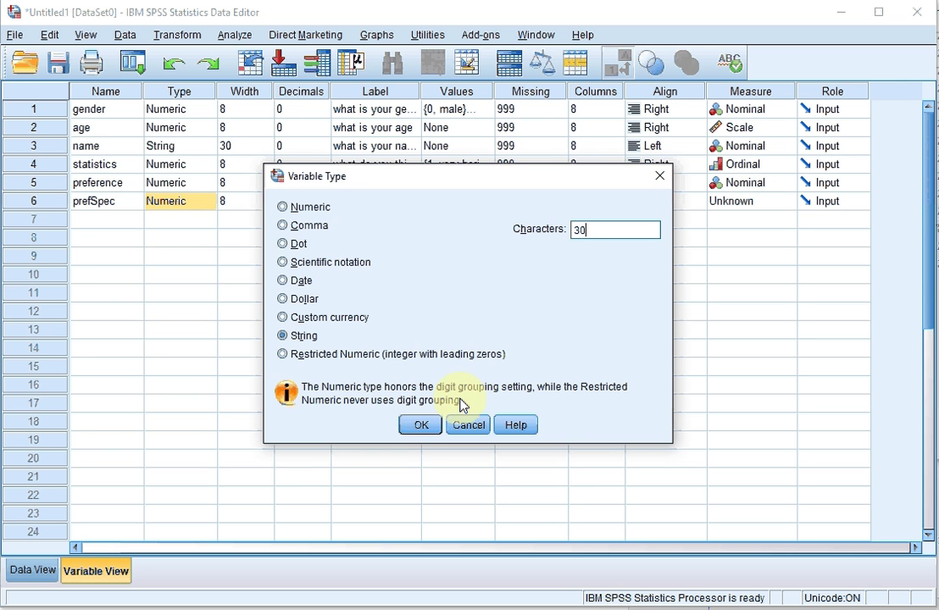
{"action": "left_click", "coordinate": [427, 423]}
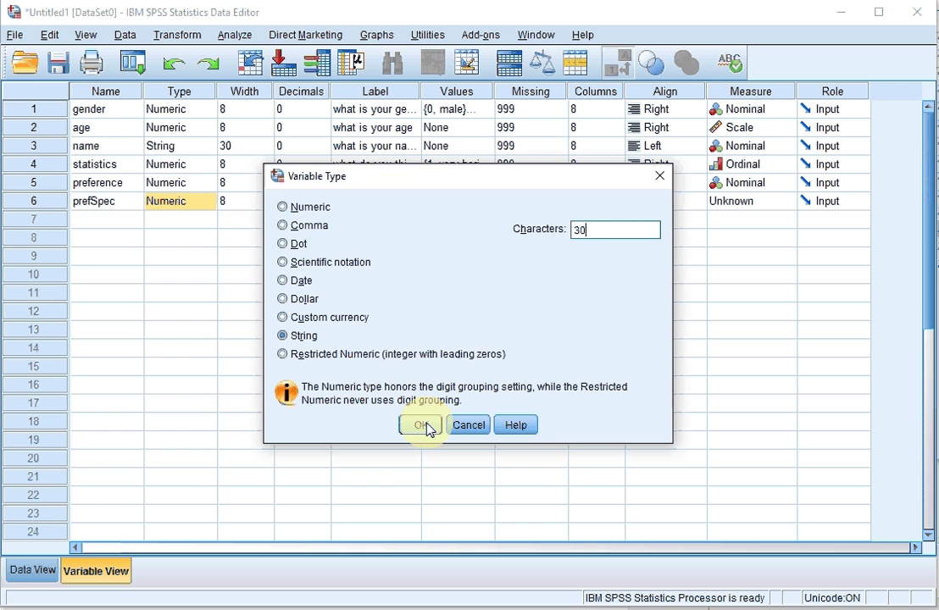
{"action": "left_click", "coordinate": [426, 427]}
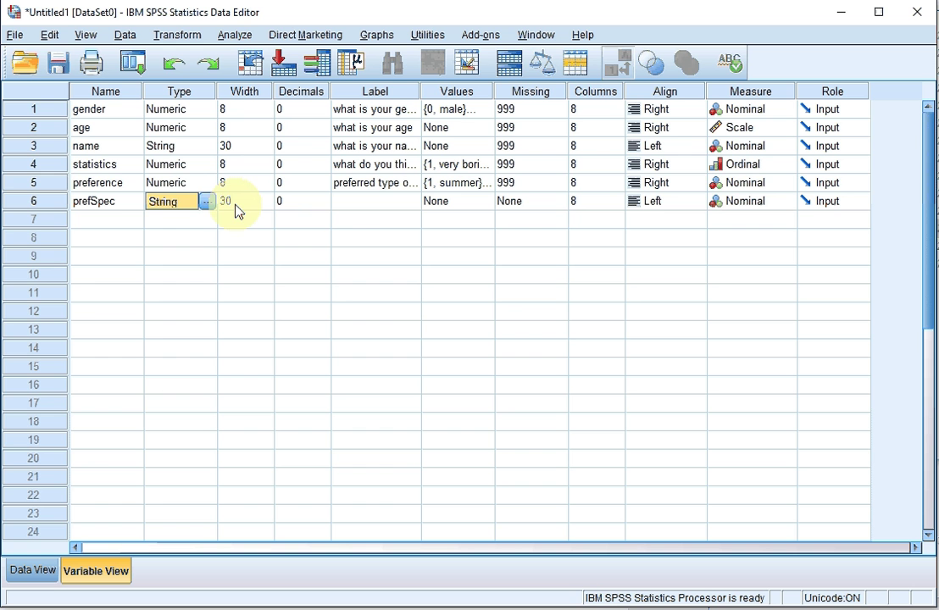
Step: Label the prefSpec variable "preferred type specified"
{"action": "left_click", "coordinate": [366, 209]}
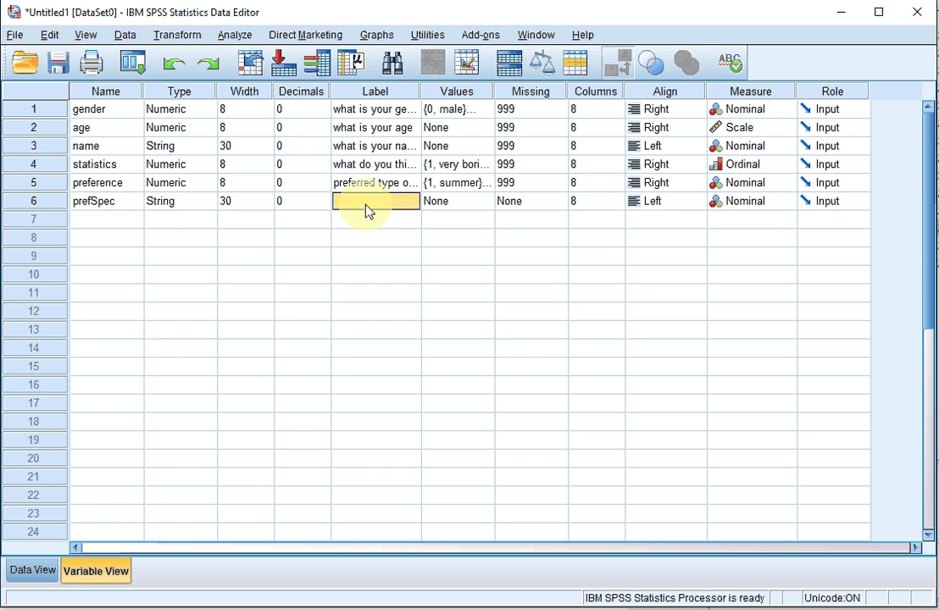
{"action": "type", "text": "prefer"}
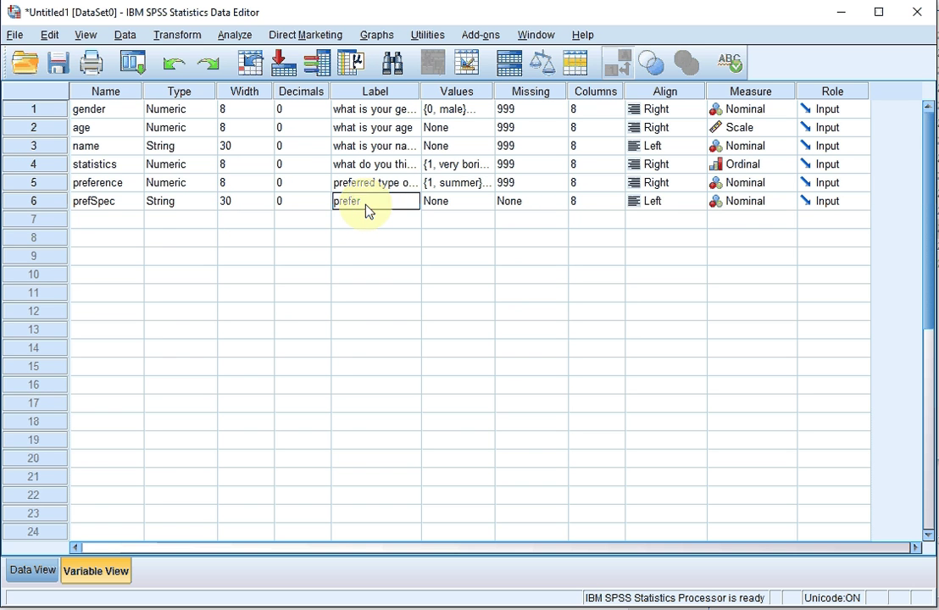
{"action": "type", "text": "ype specified"}
{"action": "key", "text": "Tab"}
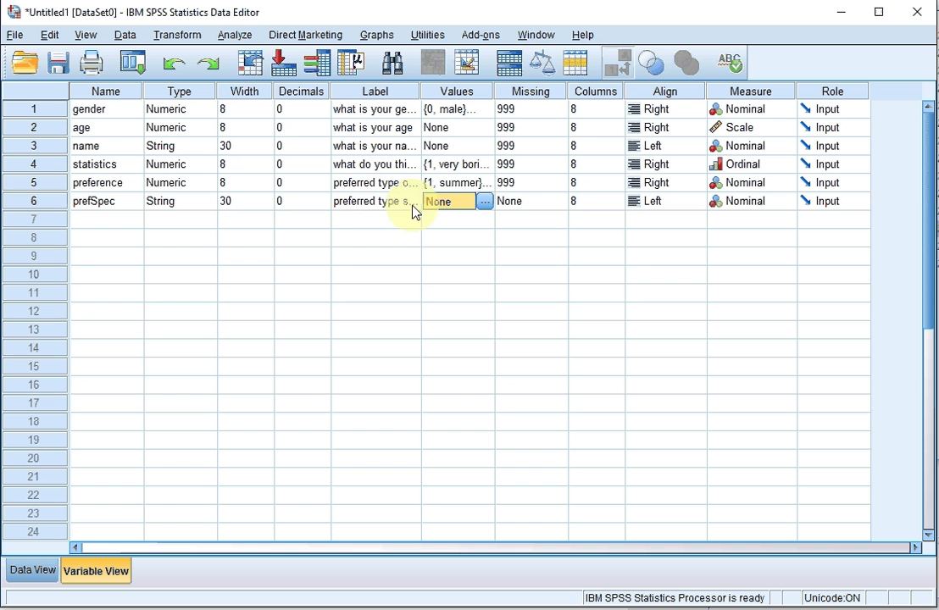
Step: Define 999 as a discrete missing value for the prefSpec variable
{"action": "left_click", "coordinate": [520, 209]}
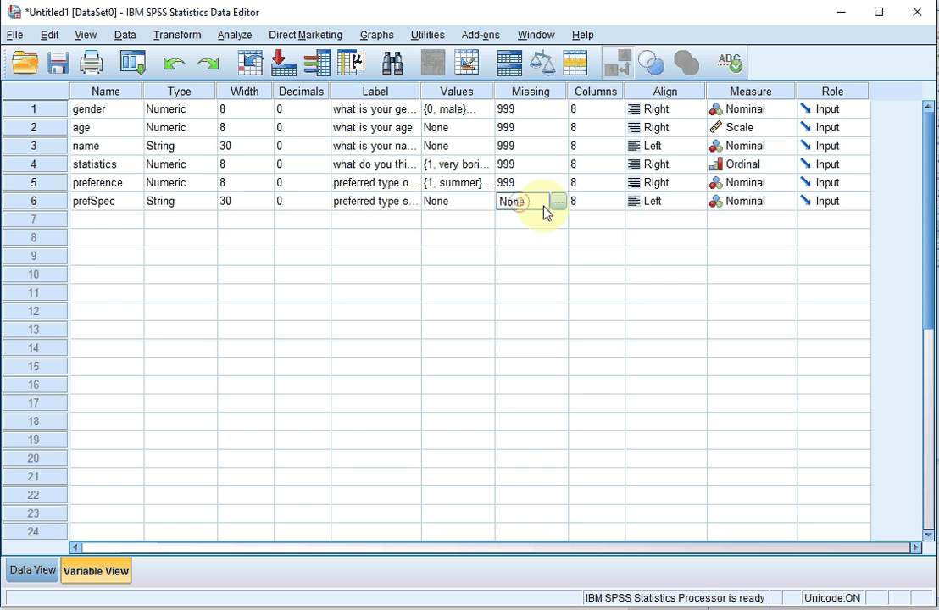
{"action": "left_click", "coordinate": [557, 203]}
{"action": "left_click", "coordinate": [428, 269]}
{"action": "type", "text": "999"}
{"action": "left_click", "coordinate": [420, 383]}
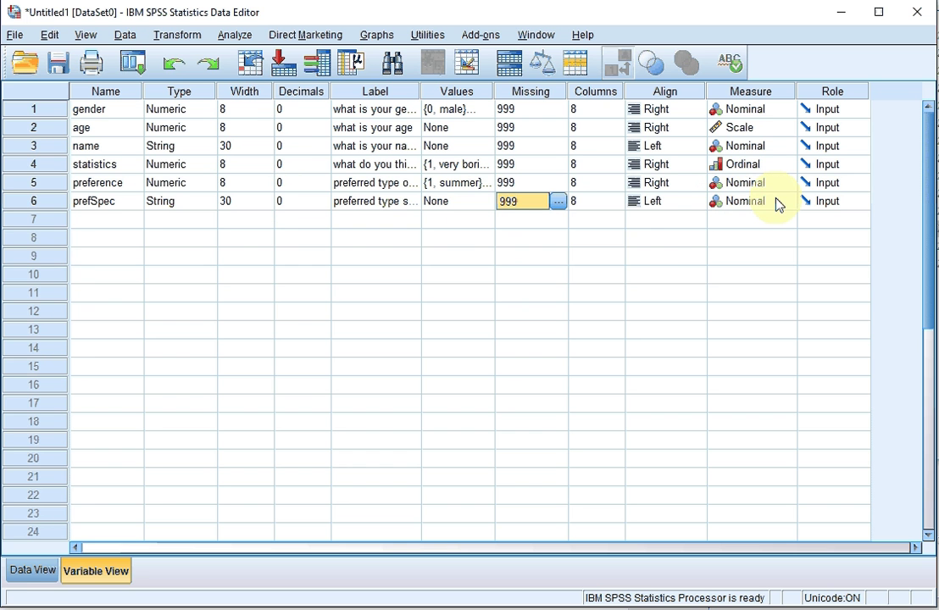
Step: In the case data, set the first respondent's preference to "other" and enter 999 as the prefSpec value
{"action": "left_click", "coordinate": [32, 570]}
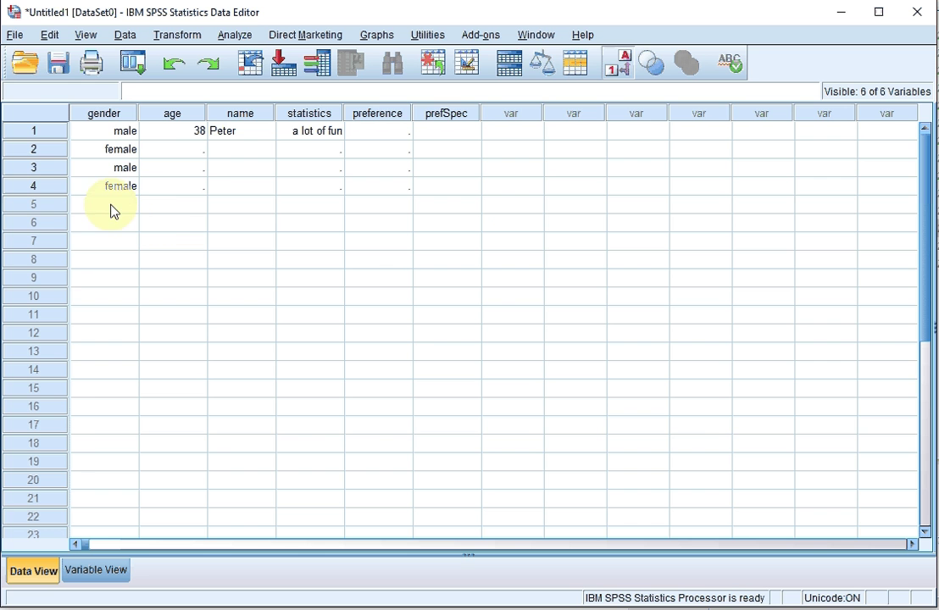
{"action": "left_click", "coordinate": [116, 134]}
{"action": "left_click", "coordinate": [192, 136]}
{"action": "left_click", "coordinate": [243, 138]}
{"action": "left_click", "coordinate": [373, 134]}
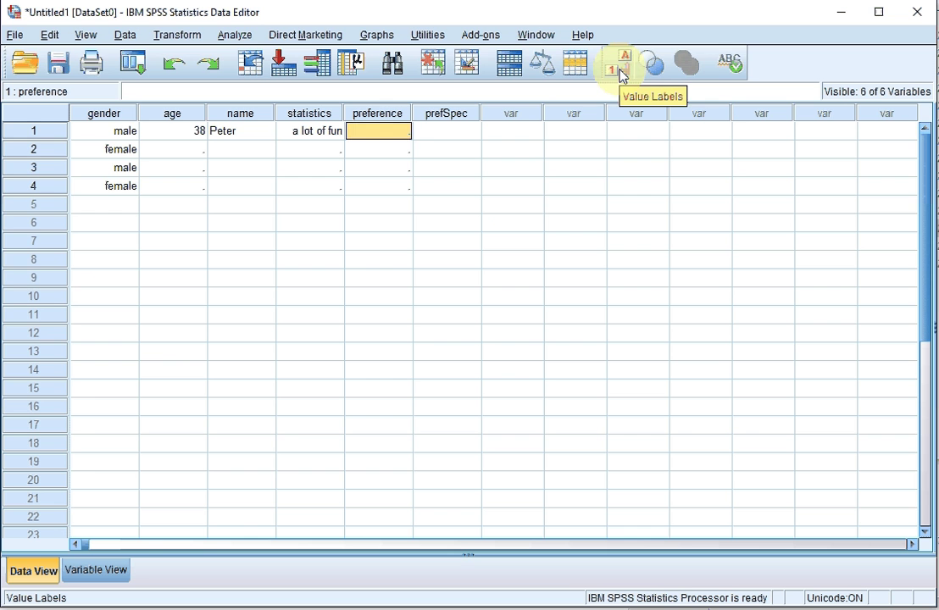
{"action": "left_click", "coordinate": [402, 133]}
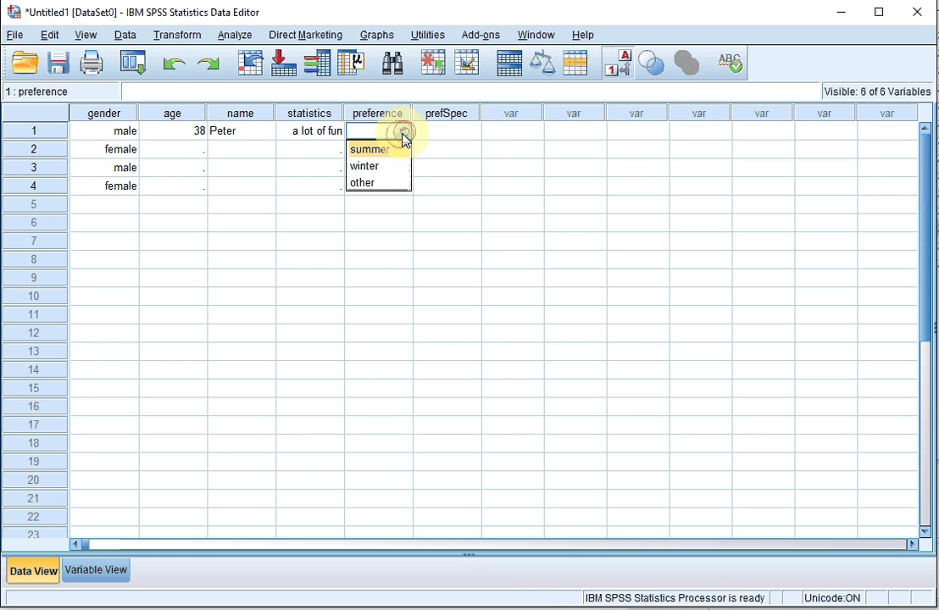
{"action": "left_click", "coordinate": [379, 182]}
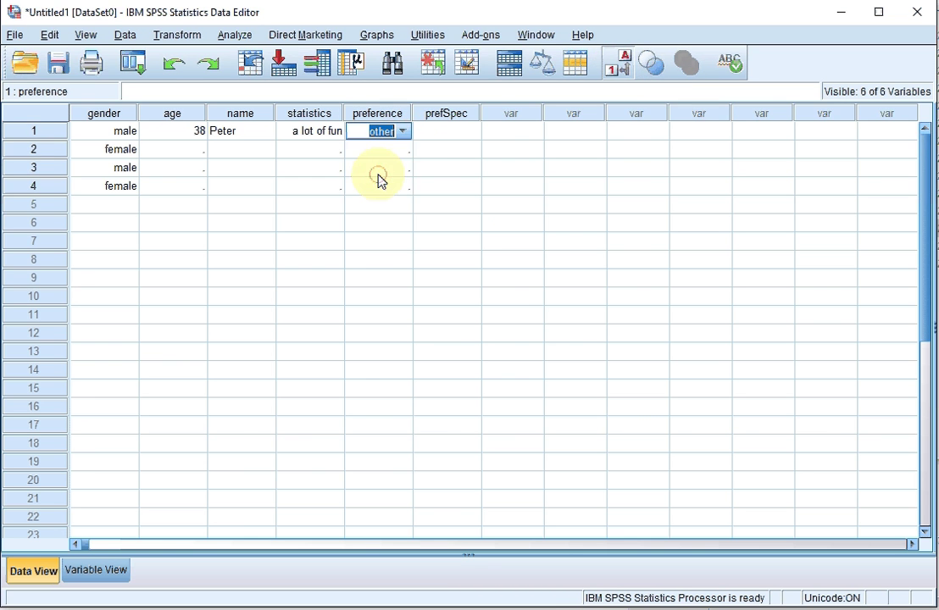
{"action": "left_click", "coordinate": [440, 136]}
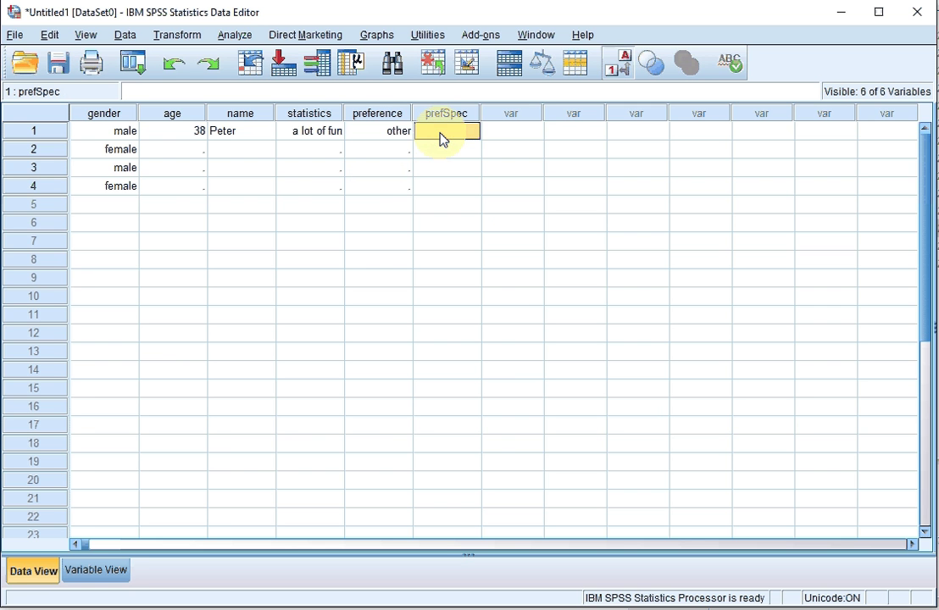
{"action": "type", "text": "999"}
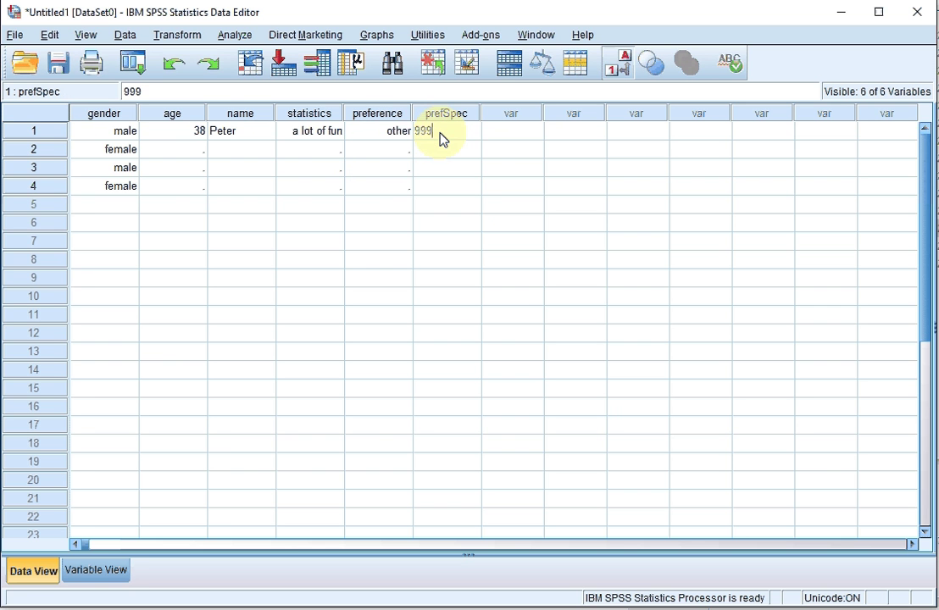
{"action": "key", "text": "Return"}
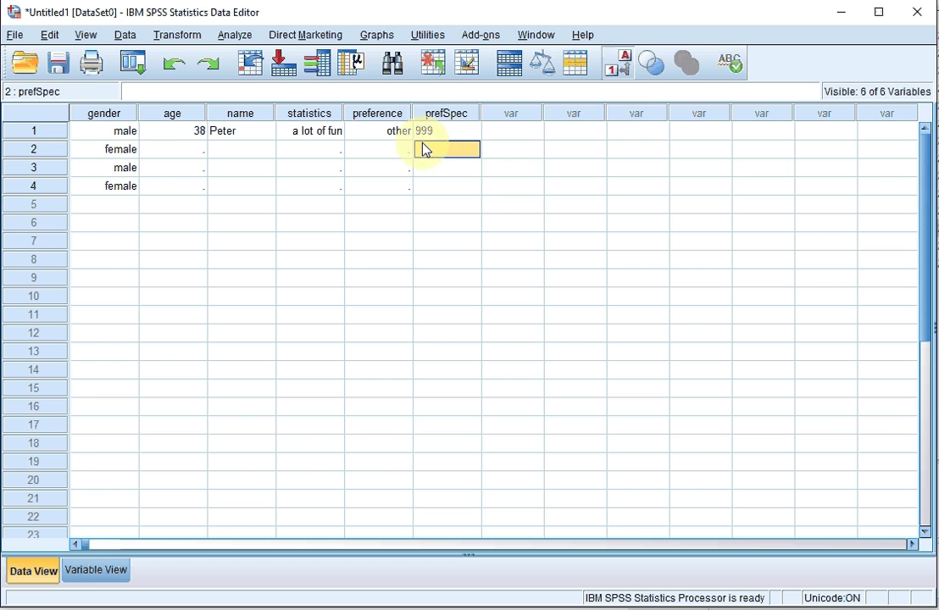
Step: Set the second respondent's preference to "other" and enter "autumn" as the prefSpec value
{"action": "left_click", "coordinate": [400, 151]}
{"action": "left_click", "coordinate": [400, 152]}
{"action": "left_click", "coordinate": [400, 152]}
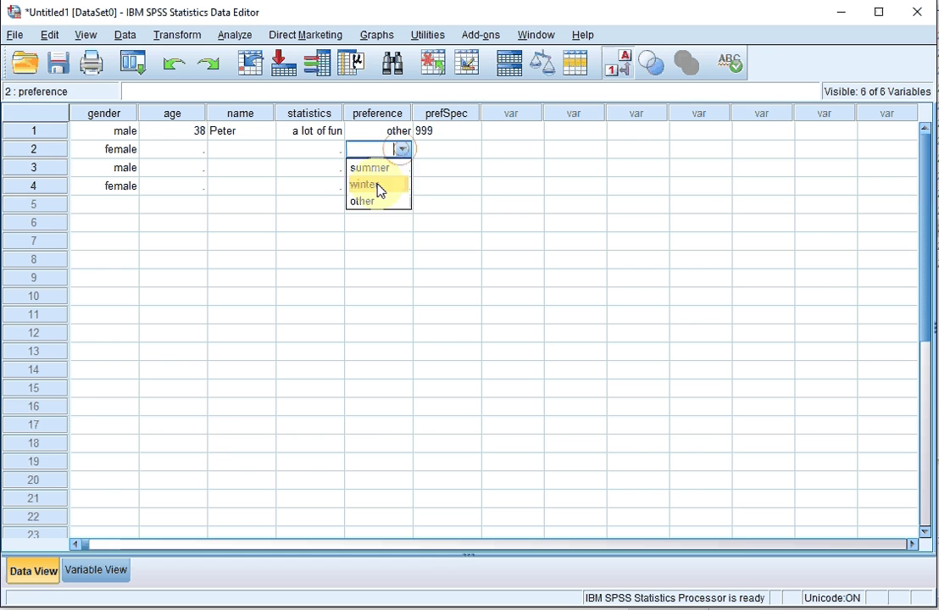
{"action": "left_click", "coordinate": [372, 203]}
{"action": "left_click", "coordinate": [440, 157]}
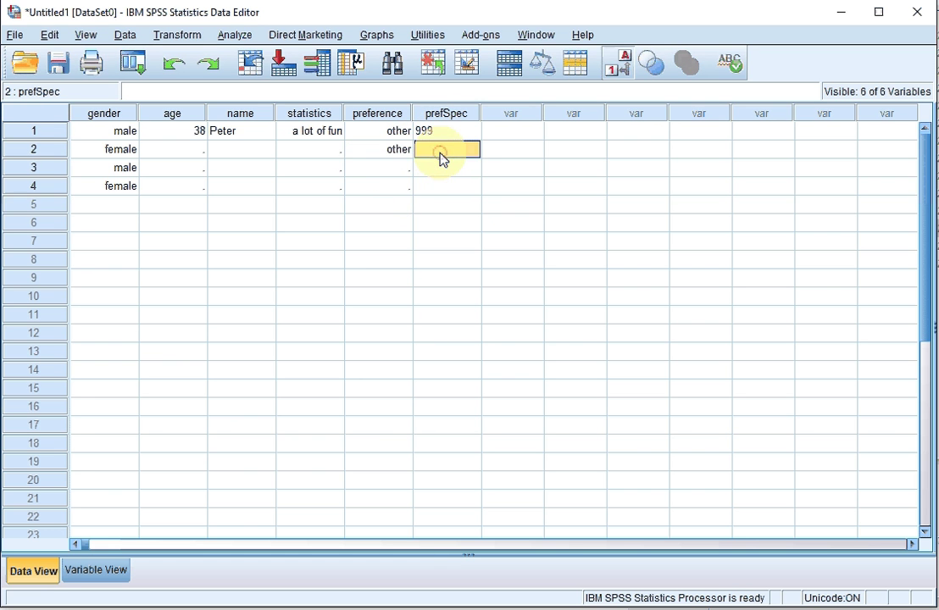
{"action": "type", "text": "autumn"}
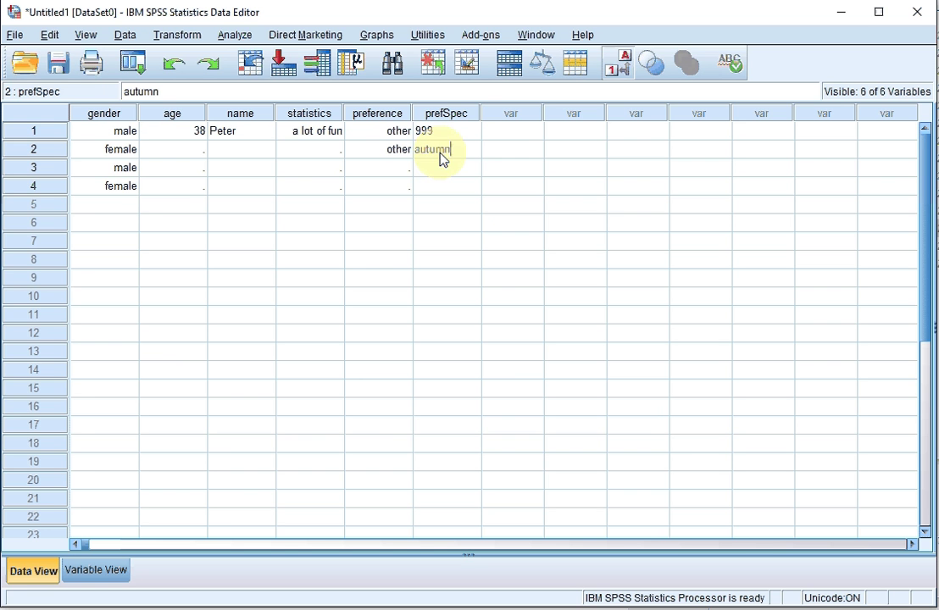
{"action": "key", "text": "Return"}
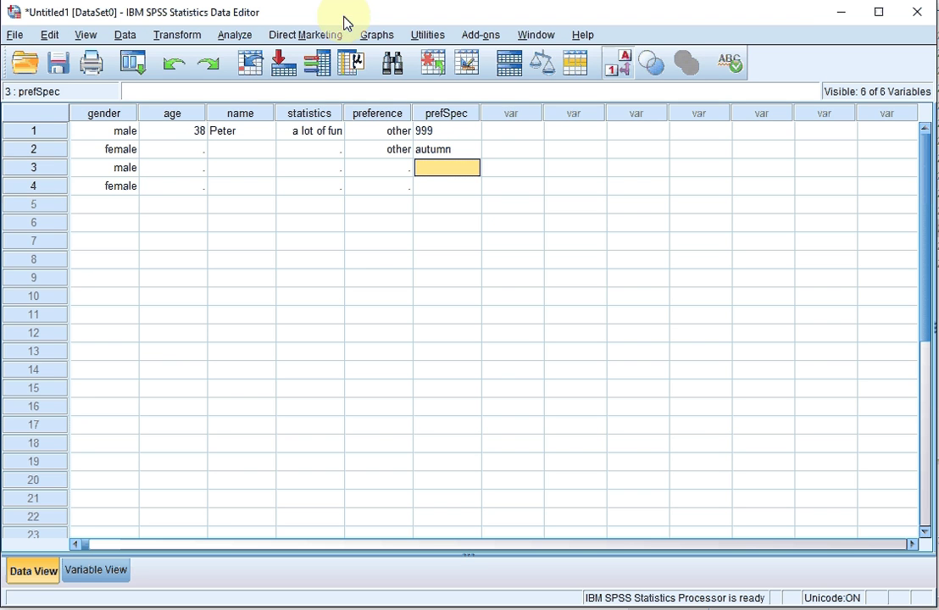
Step: Switch to the Word survey document and examine Q6's wording and its five TV series answer options
{"action": "key", "text": "alt+Tab"}
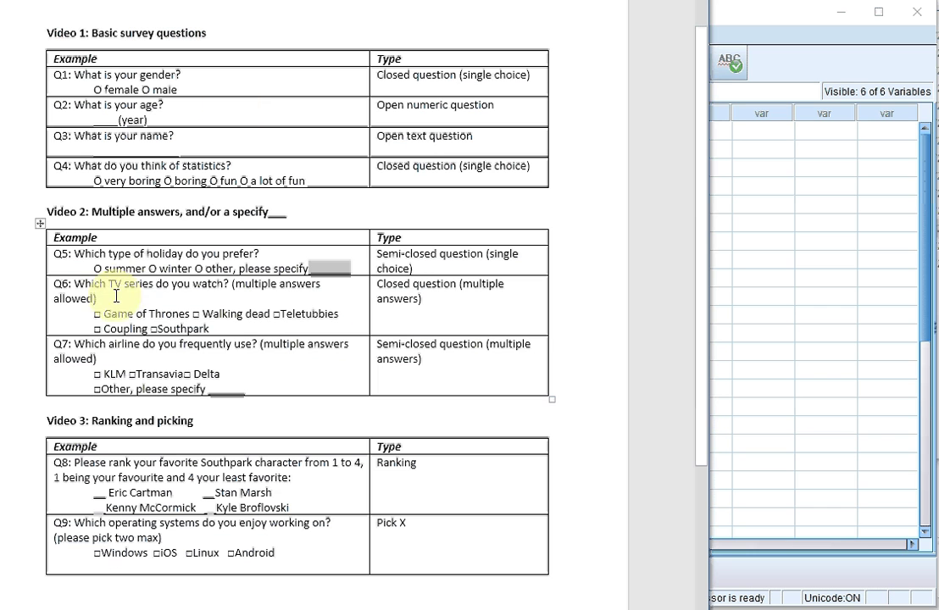
{"action": "left_click_drag", "start_coordinate": [76, 289], "coordinate": [170, 288]}
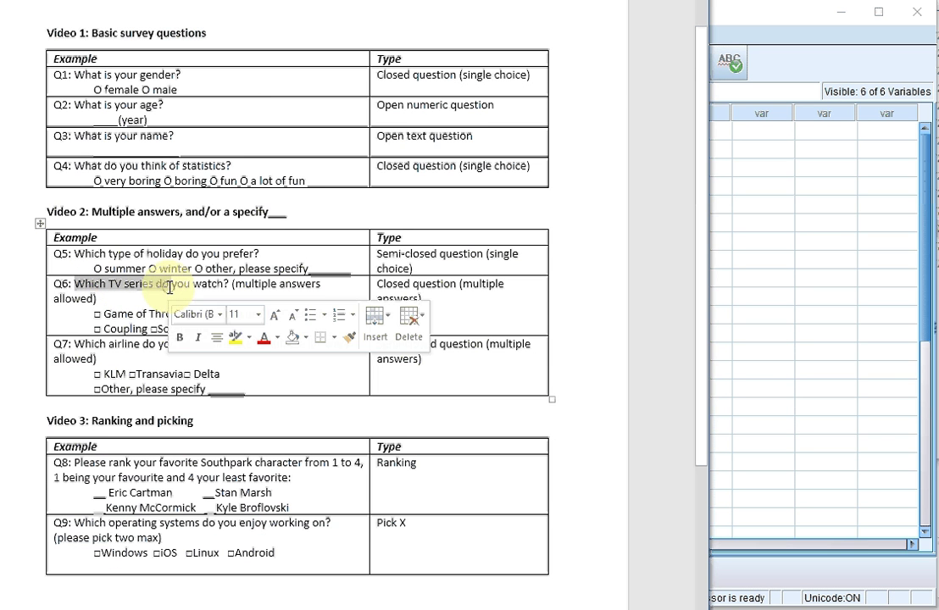
{"action": "left_click", "coordinate": [167, 291]}
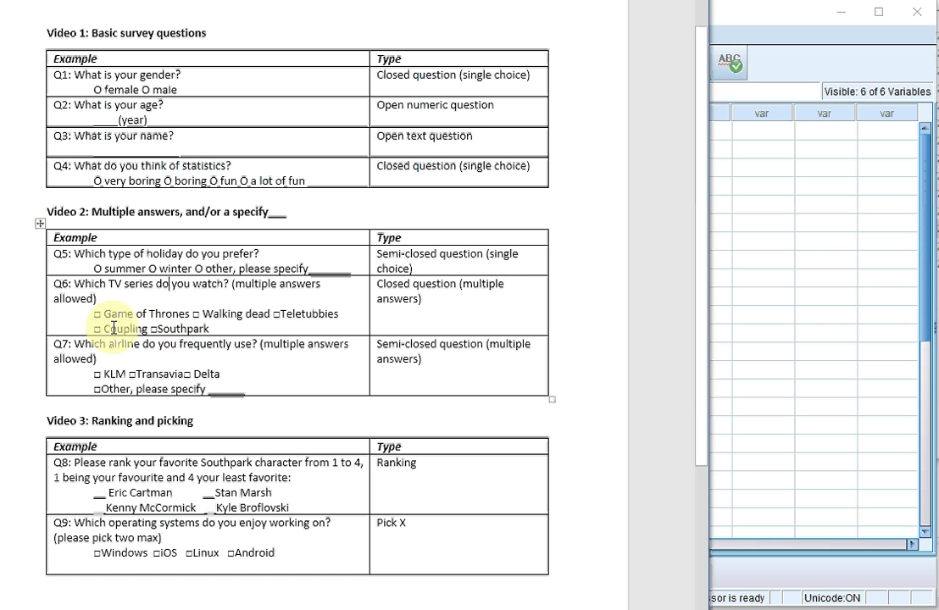
{"action": "left_click", "coordinate": [168, 284]}
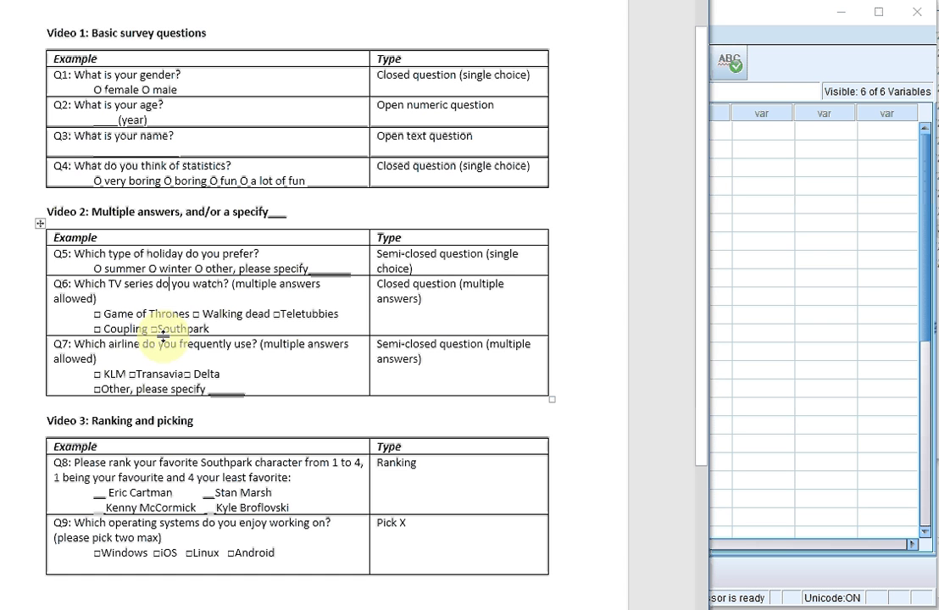
{"action": "double_click", "coordinate": [115, 314]}
{"action": "double_click", "coordinate": [223, 320]}
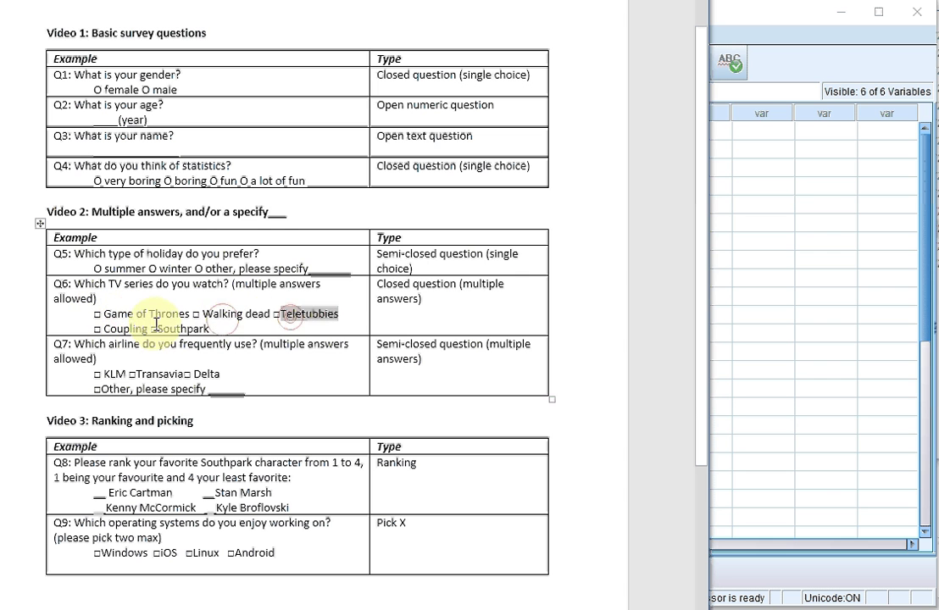
{"action": "double_click", "coordinate": [125, 329]}
{"action": "double_click", "coordinate": [187, 330]}
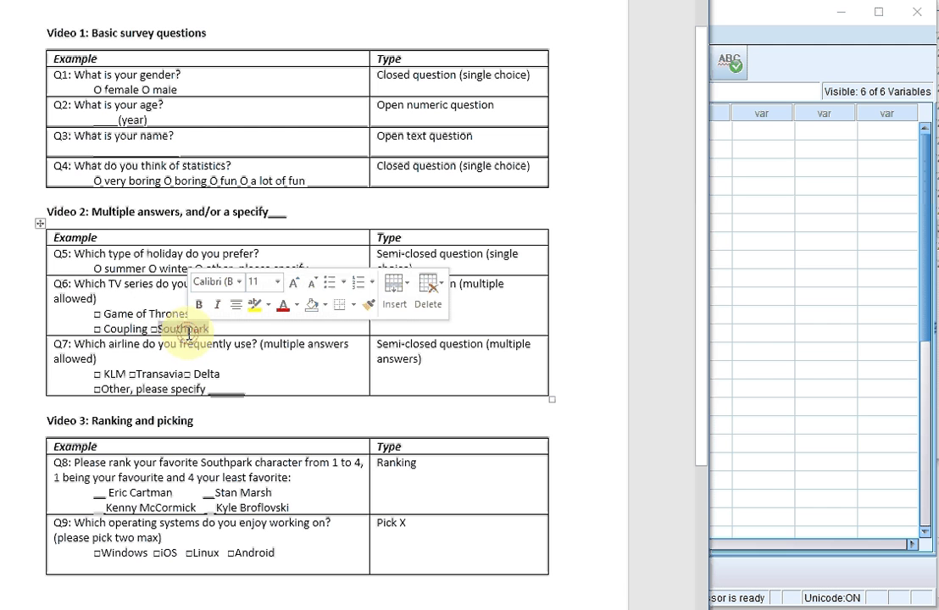
{"action": "left_click", "coordinate": [187, 331]}
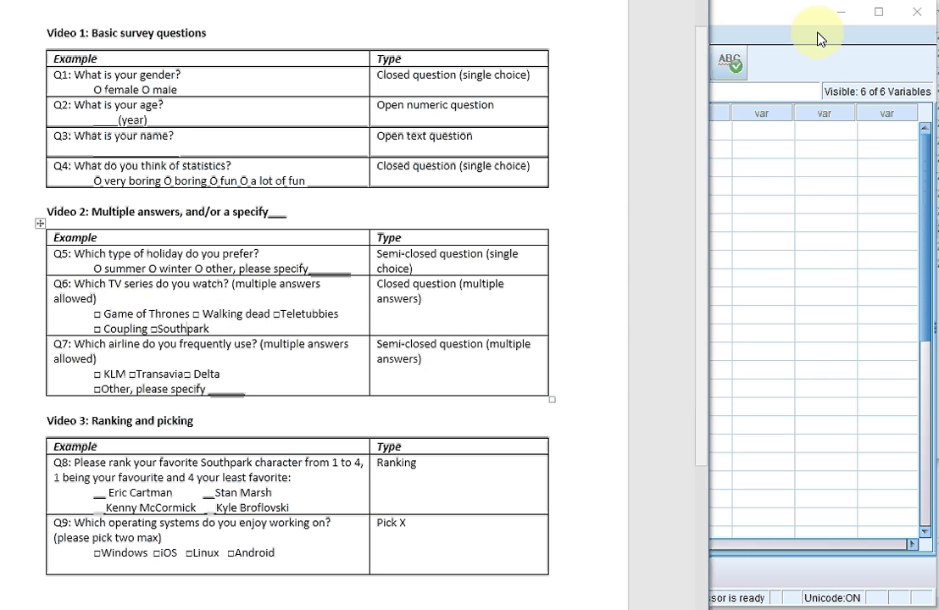
Step: Switch back to SPSS and add a variable named tvGoT in the variable definitions
{"action": "double_click", "coordinate": [774, 21]}
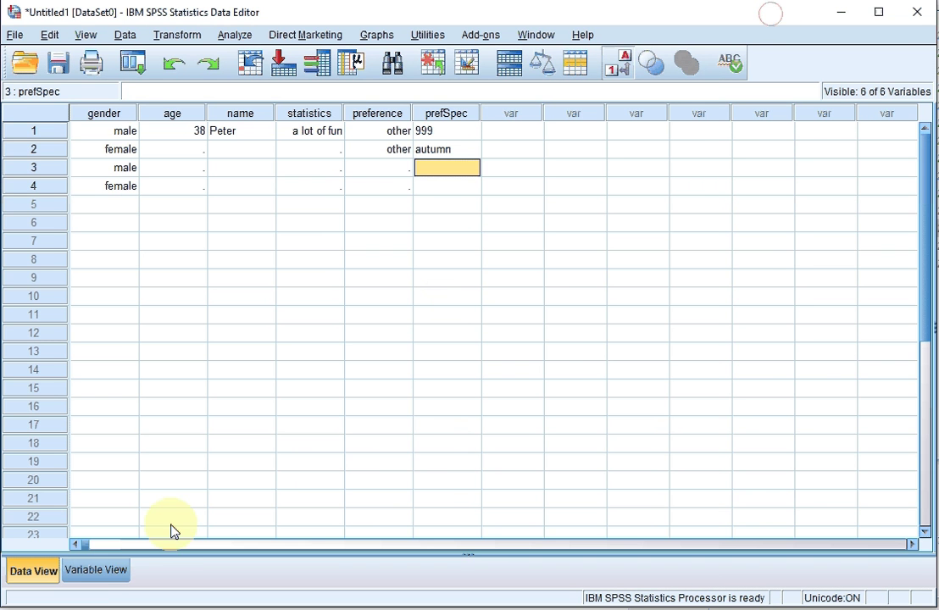
{"action": "left_click", "coordinate": [106, 575]}
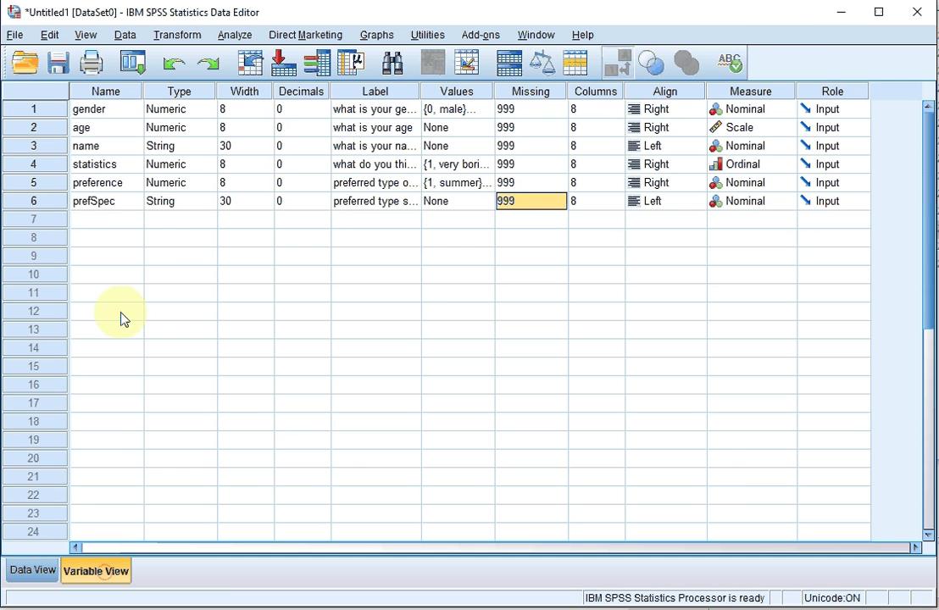
{"action": "left_click", "coordinate": [96, 222]}
{"action": "type", "text": "t"}
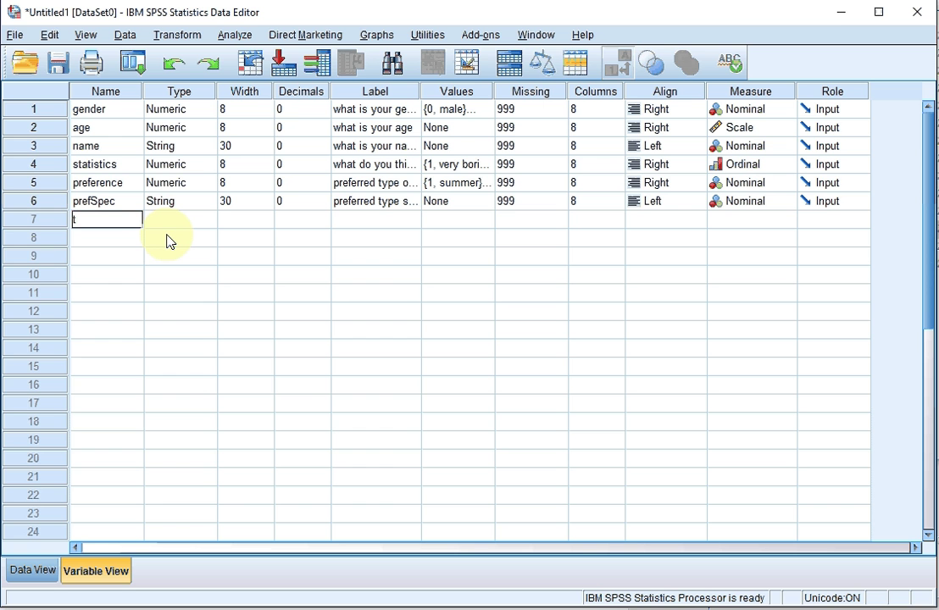
{"action": "type", "text": "vGoT"}
{"action": "key", "text": "Tab"}
Step: Check Q6's options in the Word survey and add the variables tvWD and tvTT below tvGoT in SPSS
{"action": "left_click", "coordinate": [89, 238]}
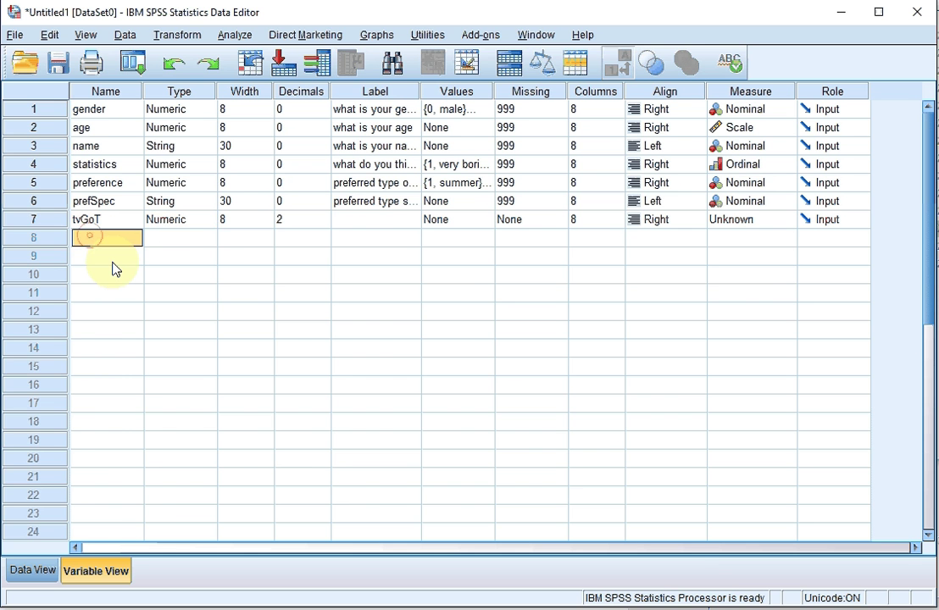
{"action": "key", "text": "alt+Tab"}
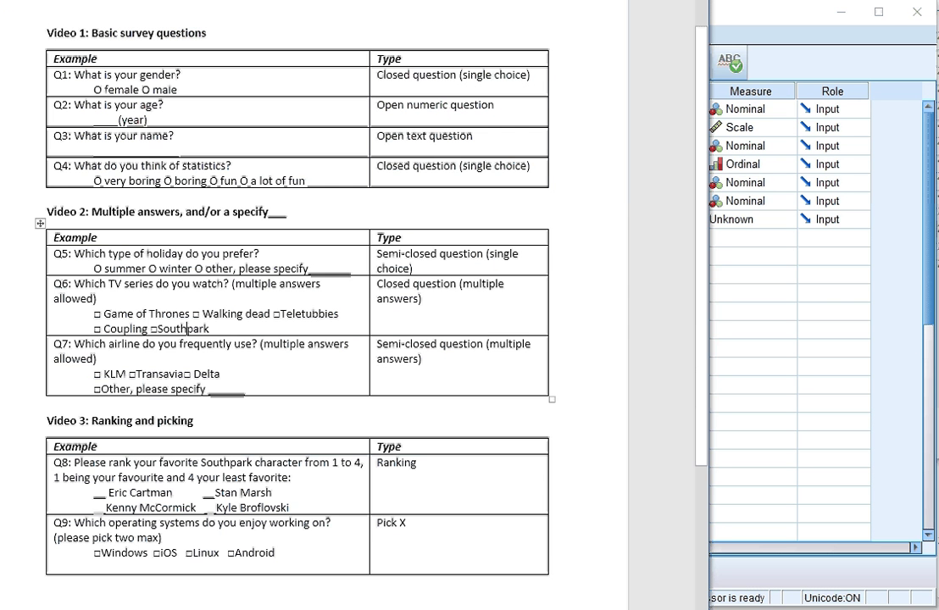
{"action": "left_click", "coordinate": [744, 12]}
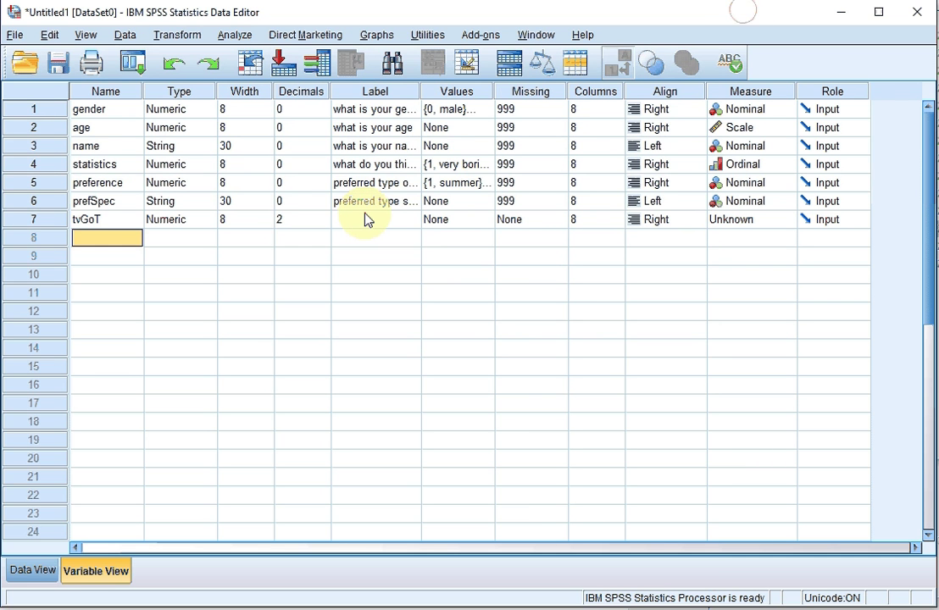
{"action": "type", "text": "tvWD"}
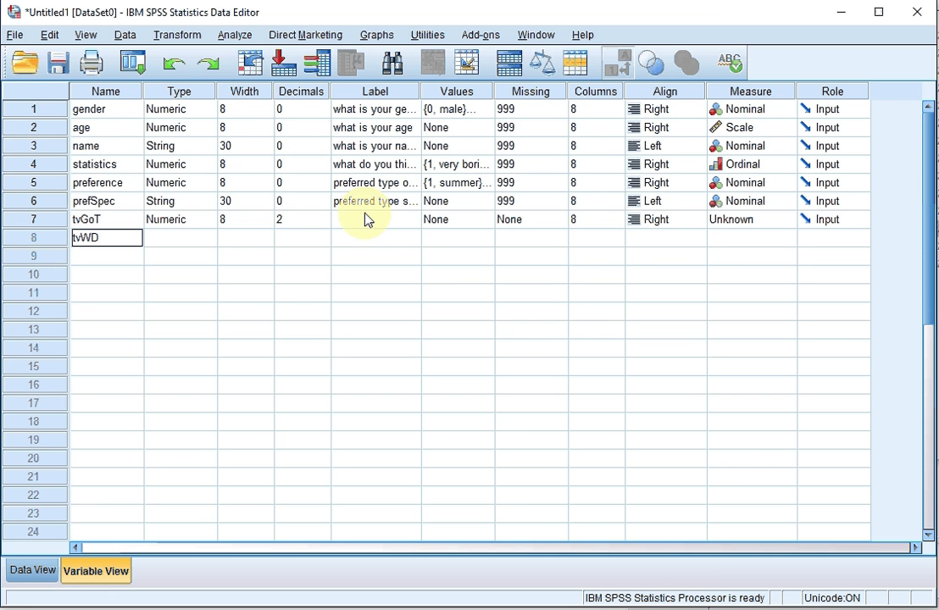
{"action": "key", "text": "Return"}
{"action": "type", "text": "tv"}
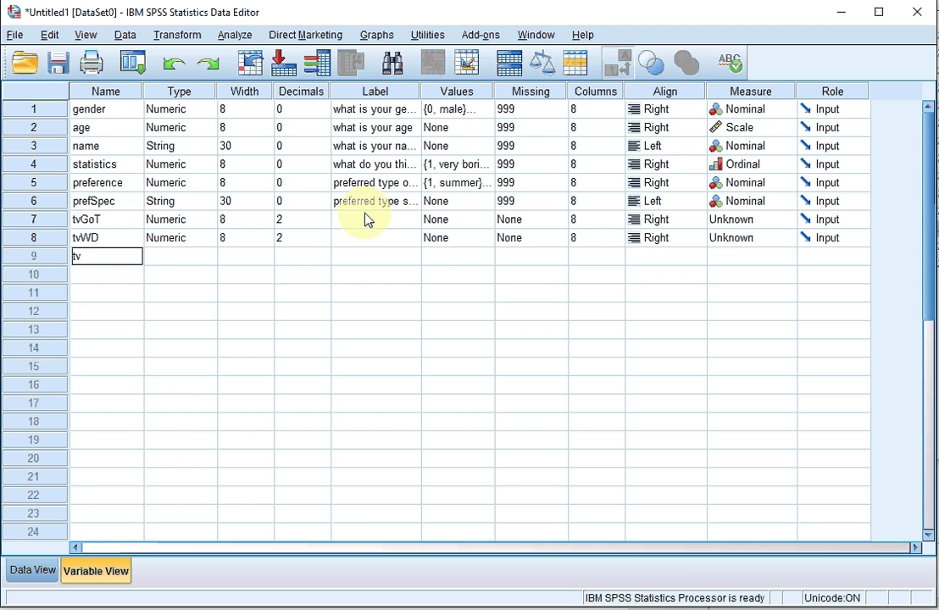
{"action": "type", "text": "TT"}
{"action": "key", "text": "Return"}
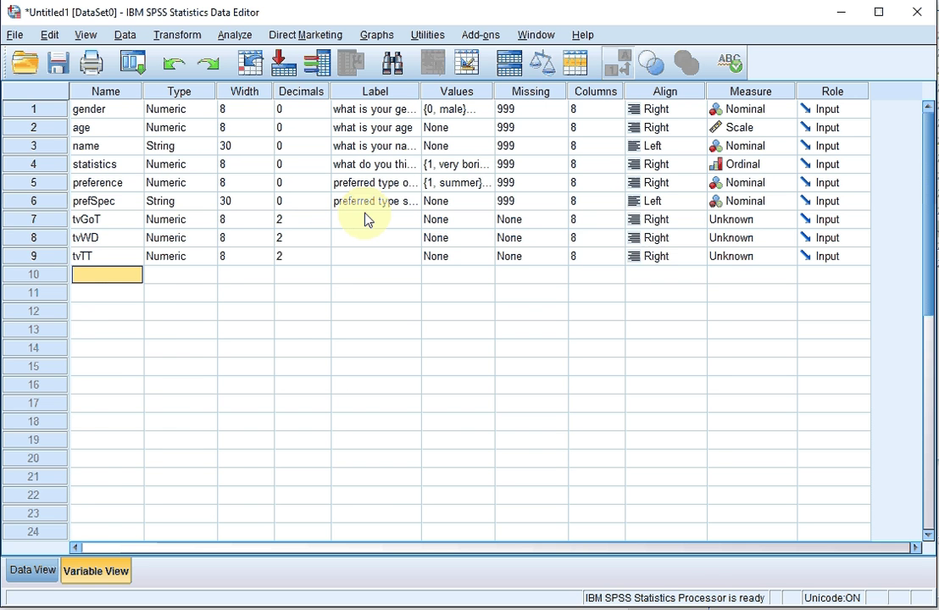
Step: Consult the Word survey for the last two TV series and add the variables tvCou and tvSP in SPSS
{"action": "key", "text": "alt+Tab"}
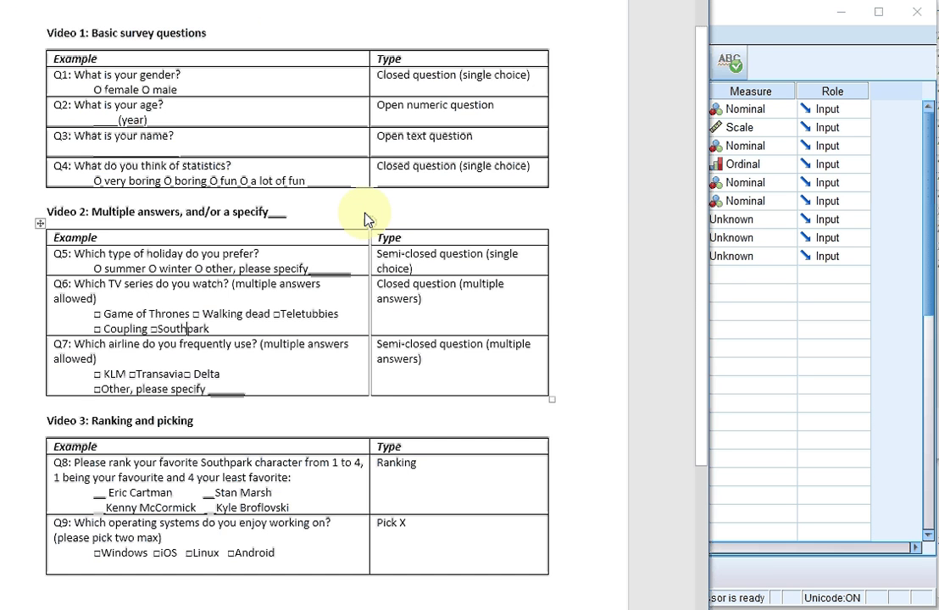
{"action": "key", "text": "alt+Tab"}
{"action": "type", "text": "tvCou"}
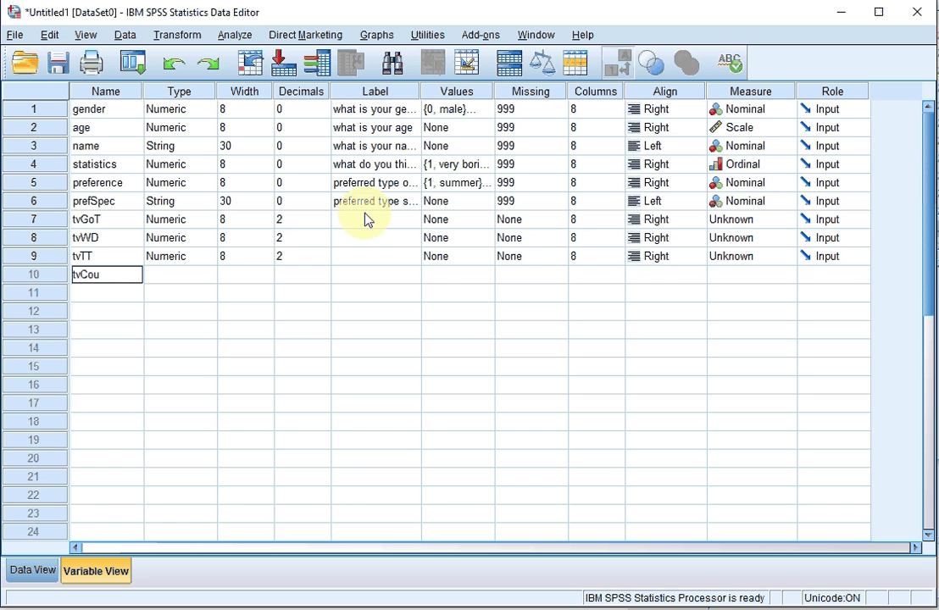
{"action": "key", "text": "Return"}
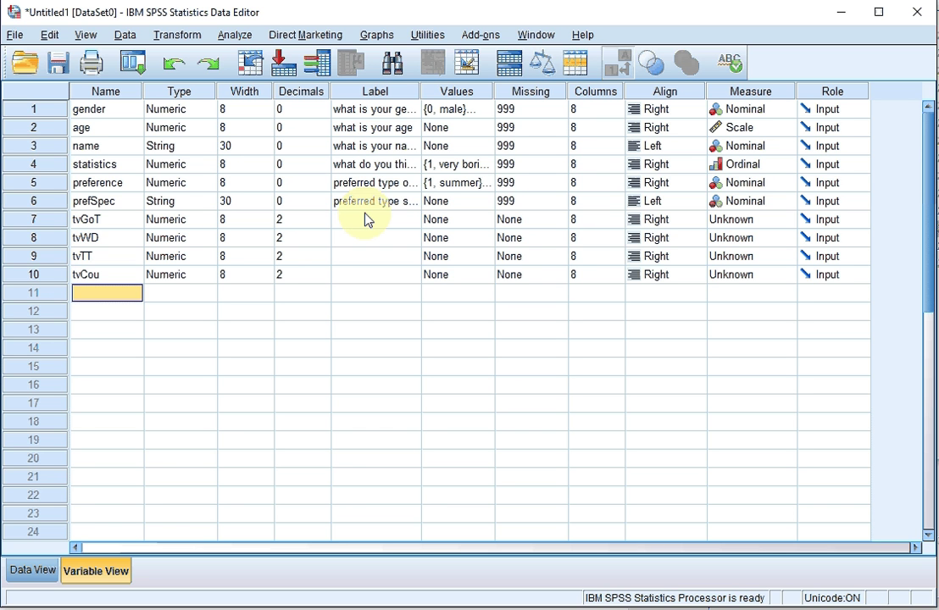
{"action": "key", "text": "alt+Tab"}
{"action": "key", "text": "alt+Tab"}
{"action": "type", "text": "tvSP"}
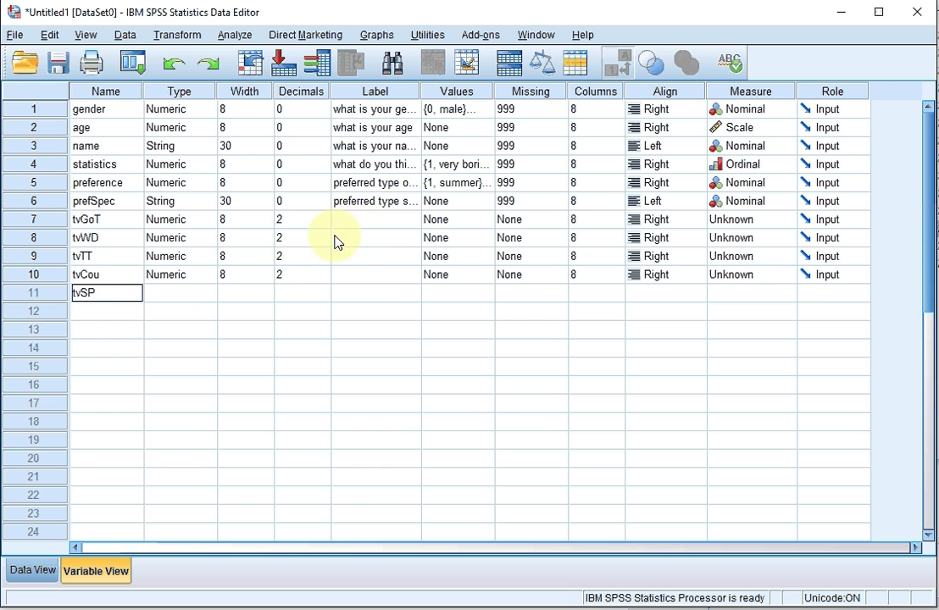
Step: Label the tvGoT variable "watches game of thrones"
{"action": "left_click", "coordinate": [348, 220]}
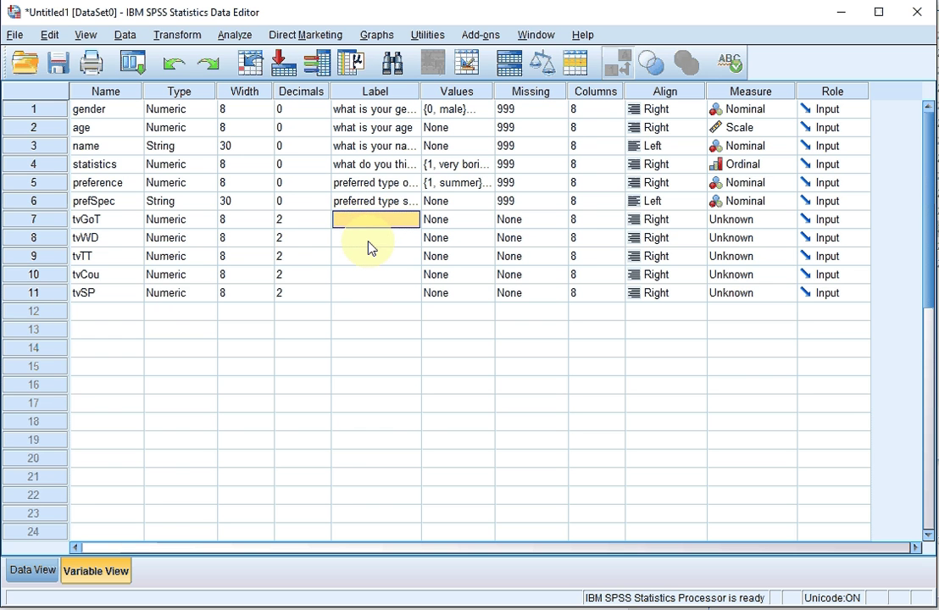
{"action": "type", "text": "watc"}
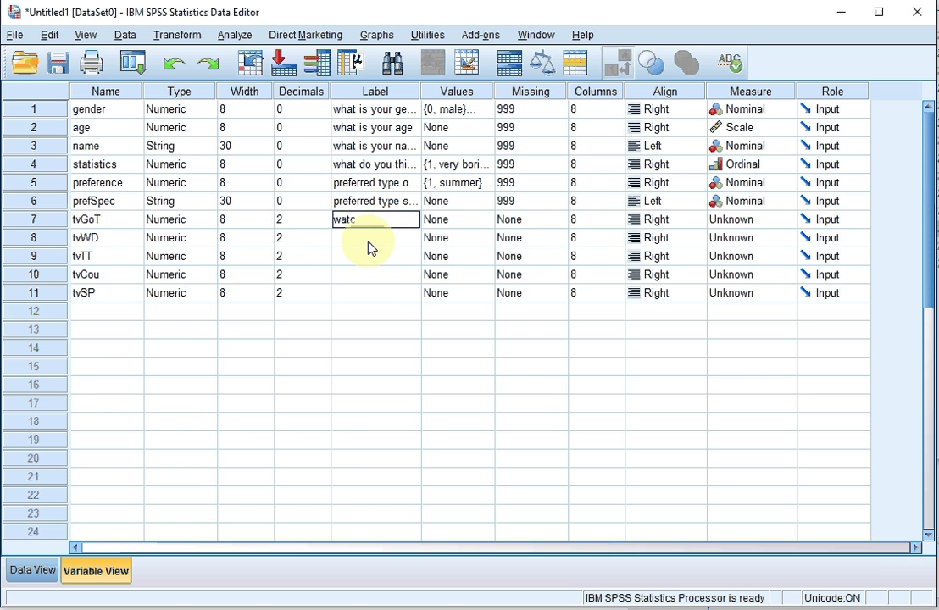
{"action": "type", "text": "hes game of thrones"}
{"action": "key", "text": "Return"}
Step: Copy the tvGoT label to tvWD and change its series title so it reads "watches walking dead"
{"action": "key", "text": "Up"}
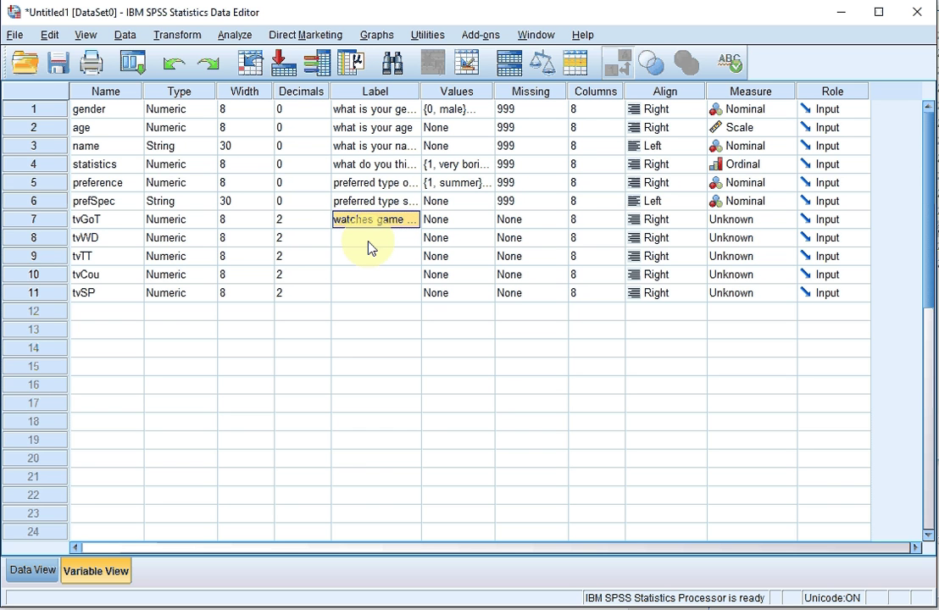
{"action": "key", "text": "ctrl+c"}
{"action": "left_click", "coordinate": [369, 245]}
{"action": "key", "text": "ctrl+v"}
{"action": "double_click", "coordinate": [368, 246]}
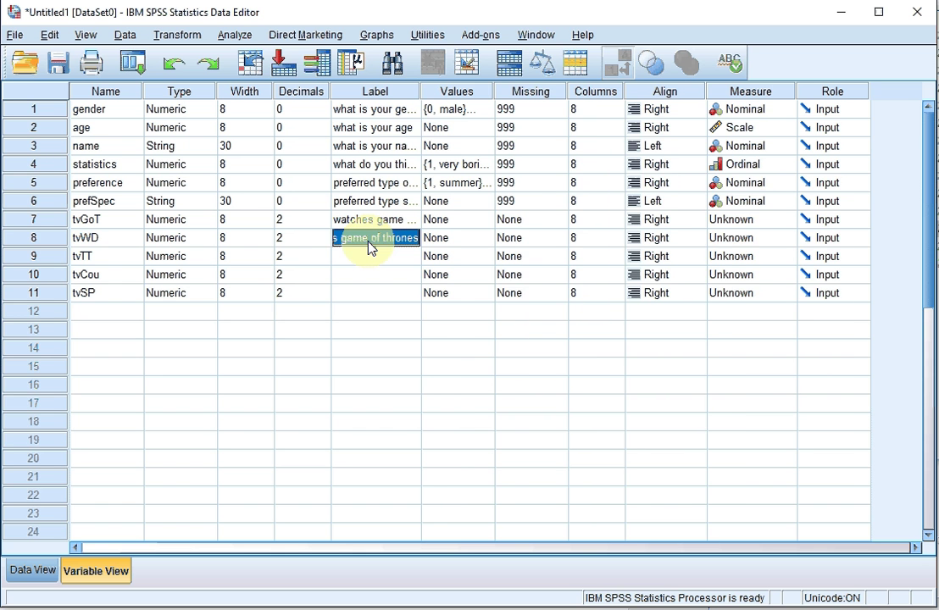
{"action": "key", "text": "shift+Left"}
{"action": "key", "text": "shift+Left"}
{"action": "key", "text": "shift+Left"}
{"action": "key", "text": "shift+Left"}
{"action": "key", "text": "shift+Left"}
{"action": "key", "text": "shift+Left"}
{"action": "key", "text": "shift+Left"}
{"action": "key", "text": "shift+Left"}
{"action": "key", "text": "shift+Left"}
{"action": "key", "text": "shift+Left"}
{"action": "key", "text": "shift+Left"}
{"action": "key", "text": "shift+Left"}
{"action": "key", "text": "shift+Left"}
{"action": "key", "text": "shift+Left"}
{"action": "key", "text": "shift+Left"}
{"action": "type", "text": "wa"}
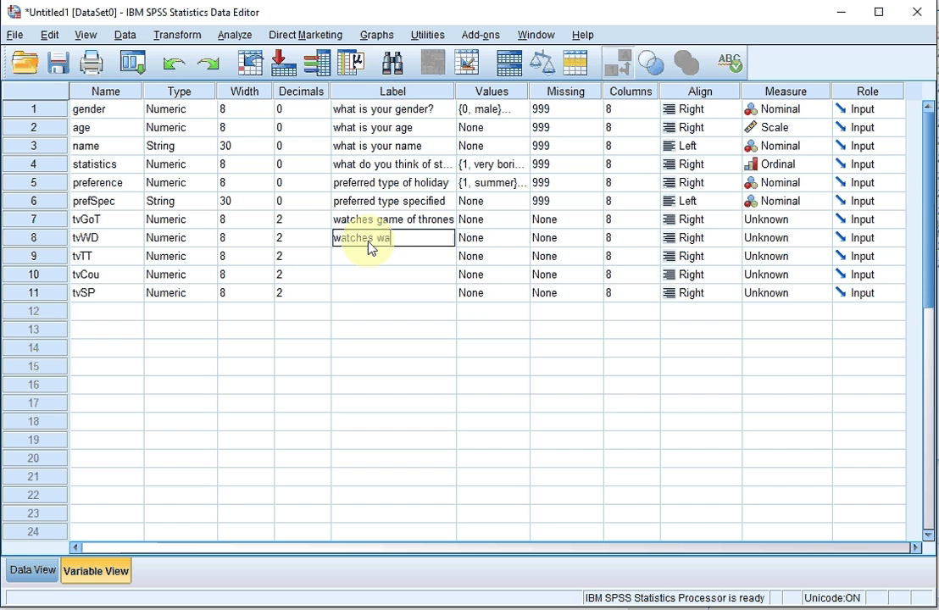
{"action": "type", "text": "lking dead"}
{"action": "key", "text": "Return"}
Step: Label tvTT "watches teletubbies", tvCou "watches coupling" and tvSP "watches southpark"
{"action": "type", "text": "watch"}
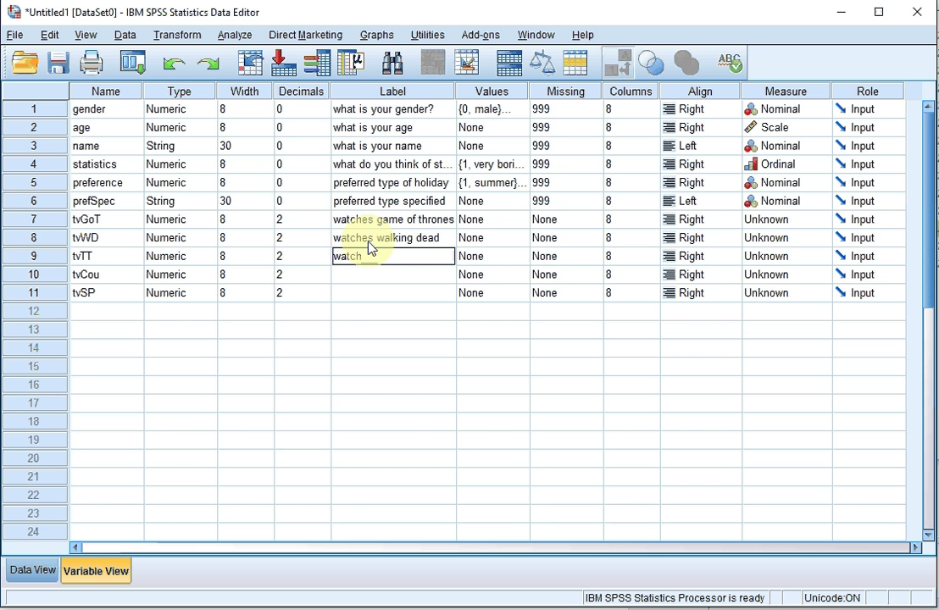
{"action": "type", "text": "es teletubbies"}
{"action": "key", "text": "Return"}
{"action": "type", "text": "wat"}
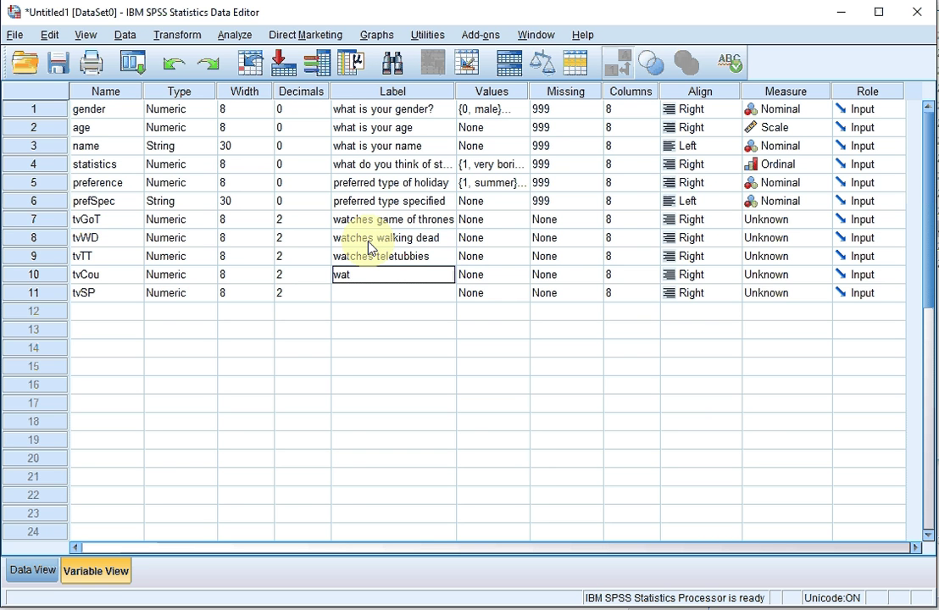
{"action": "type", "text": "ches coupling"}
{"action": "key", "text": "Return"}
{"action": "type", "text": "wat"}
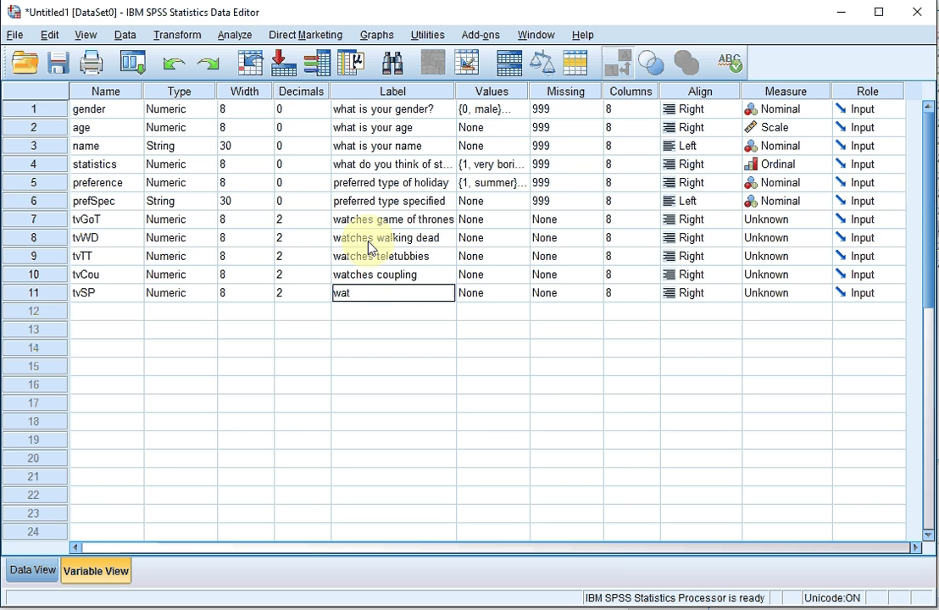
{"action": "type", "text": "ches southpark"}
{"action": "key", "text": "Return"}
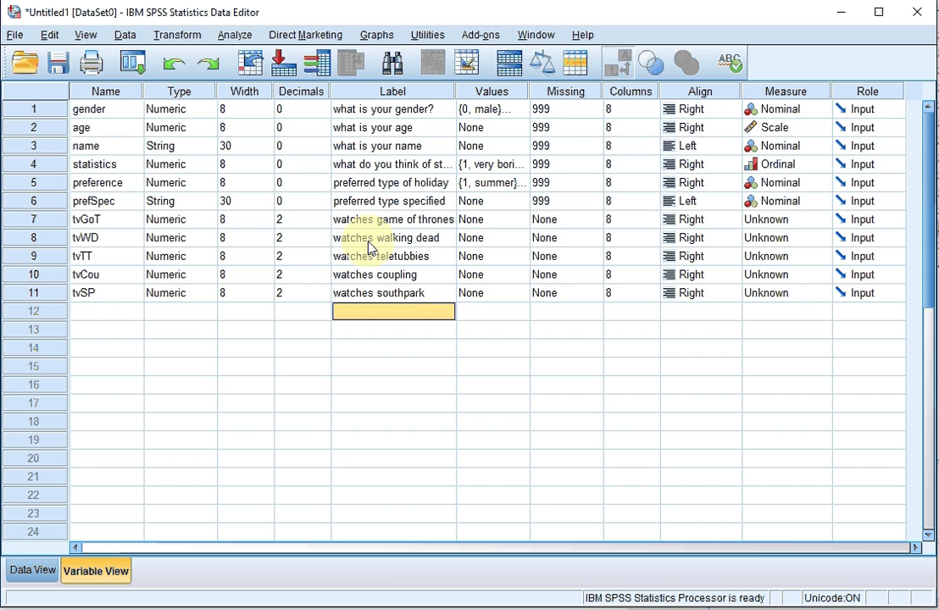
Step: Set the decimals to 0 for all five TV series variables, from tvGoT to tvSP
{"action": "left_click", "coordinate": [318, 225]}
{"action": "type", "text": "0"}
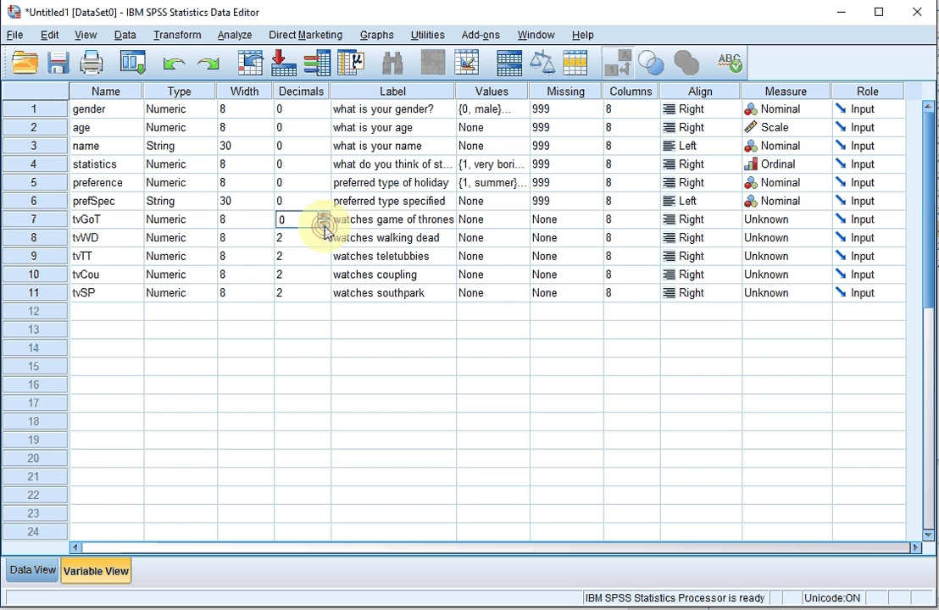
{"action": "right_click", "coordinate": [300, 184]}
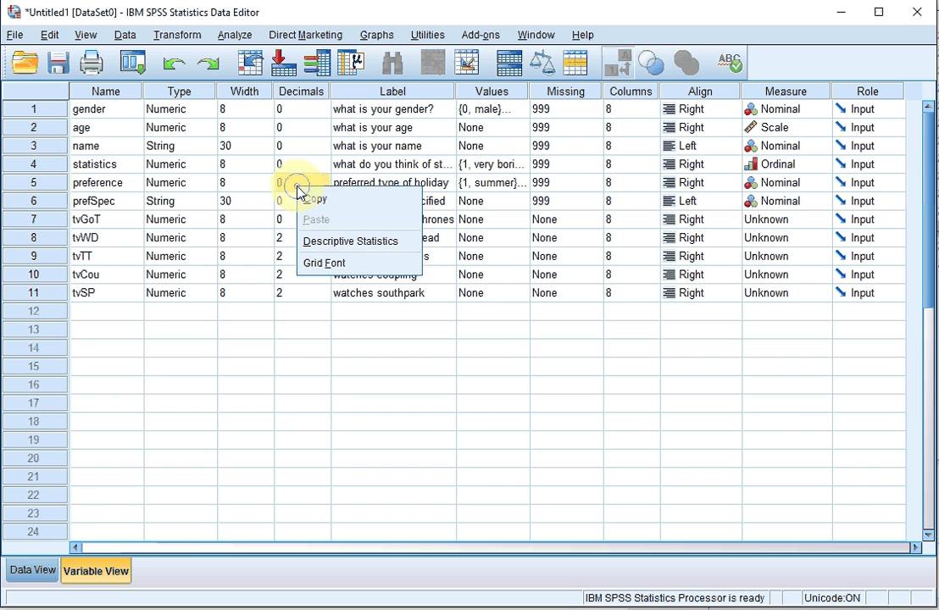
{"action": "left_click", "coordinate": [320, 203]}
{"action": "left_click_drag", "start_coordinate": [300, 237], "coordinate": [310, 291]}
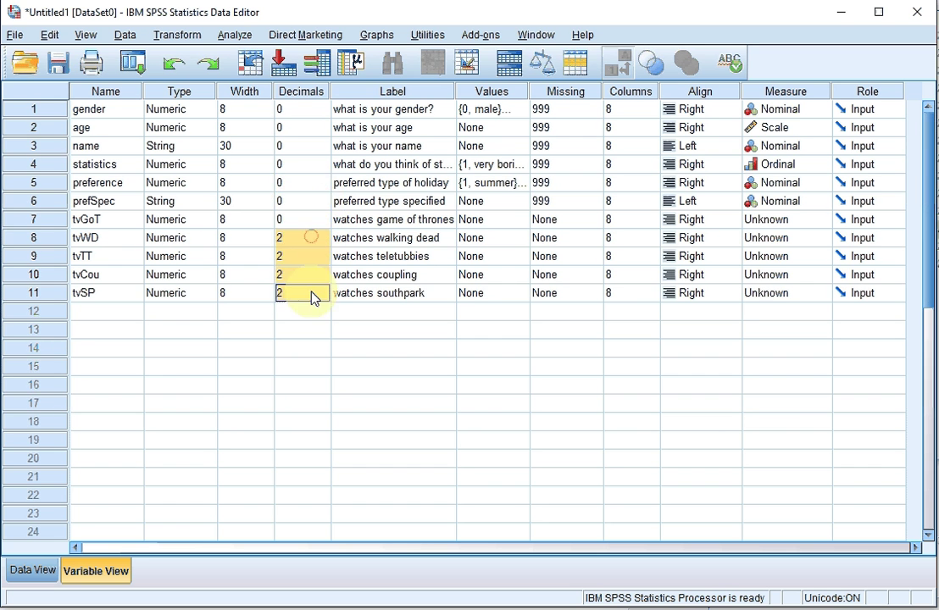
{"action": "right_click", "coordinate": [310, 293]}
{"action": "left_click", "coordinate": [330, 325]}
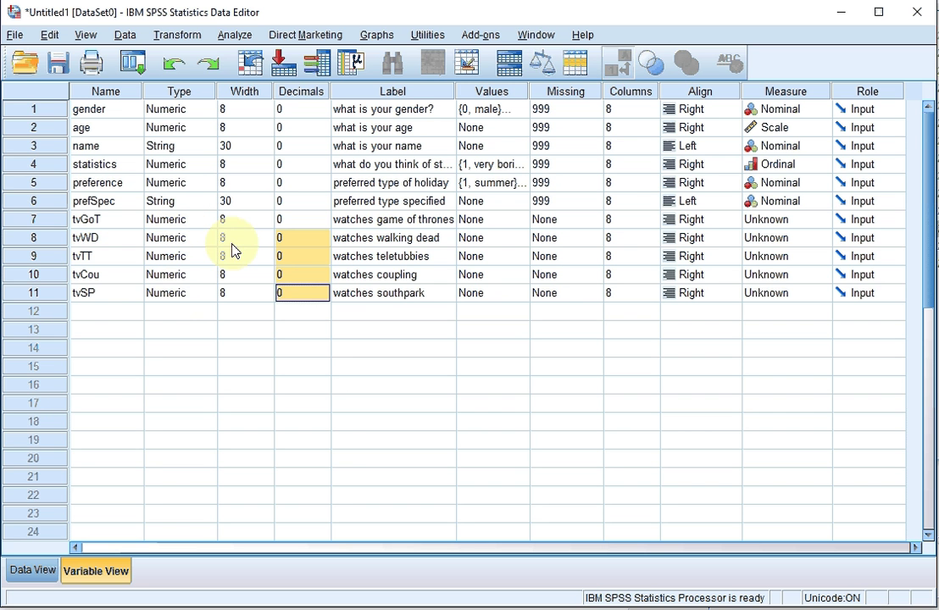
Step: Define value labels for tvGoT with 0 as "no" and 1 as "yes"
{"action": "left_click", "coordinate": [509, 222]}
{"action": "left_click", "coordinate": [519, 222]}
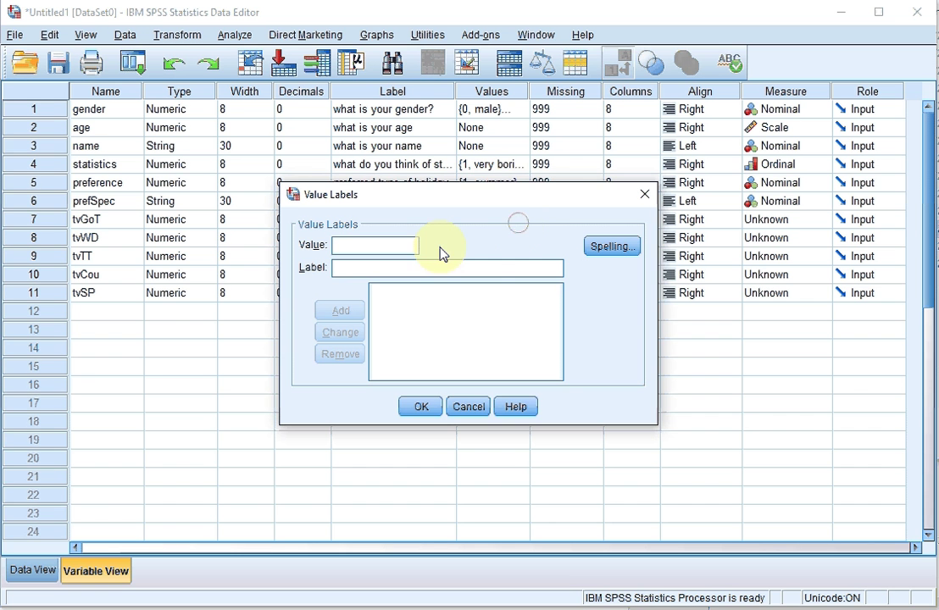
{"action": "type", "text": "0"}
{"action": "key", "text": "Tab"}
{"action": "type", "text": "no"}
{"action": "key", "text": "alt+a"}
{"action": "type", "text": "1"}
{"action": "key", "text": "Tab"}
{"action": "type", "text": "yes"}
{"action": "key", "text": "alt+a"}
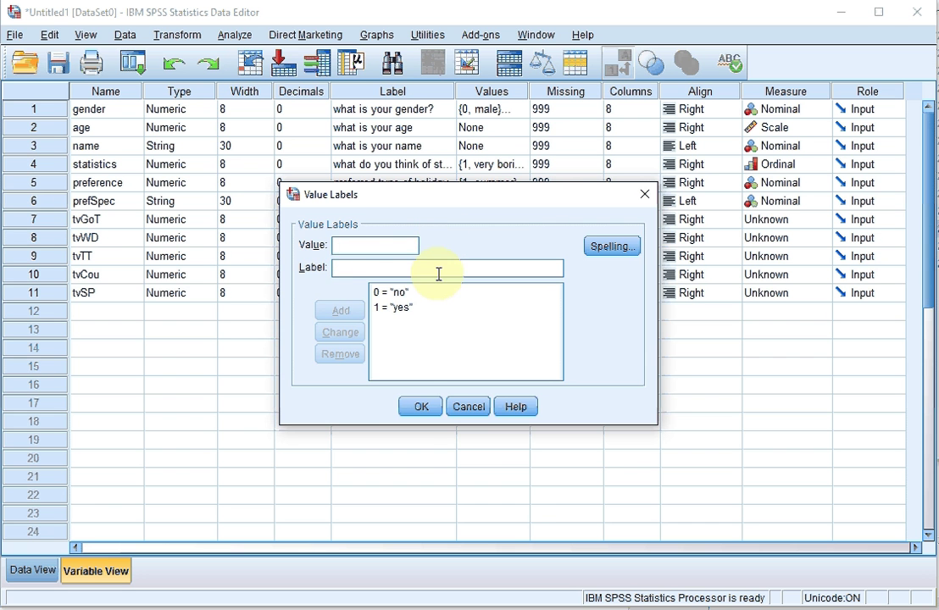
{"action": "left_click", "coordinate": [421, 408]}
Step: Copy tvGoT's value labels to tvWD, tvTT, tvCou and tvSP
{"action": "right_click", "coordinate": [489, 227]}
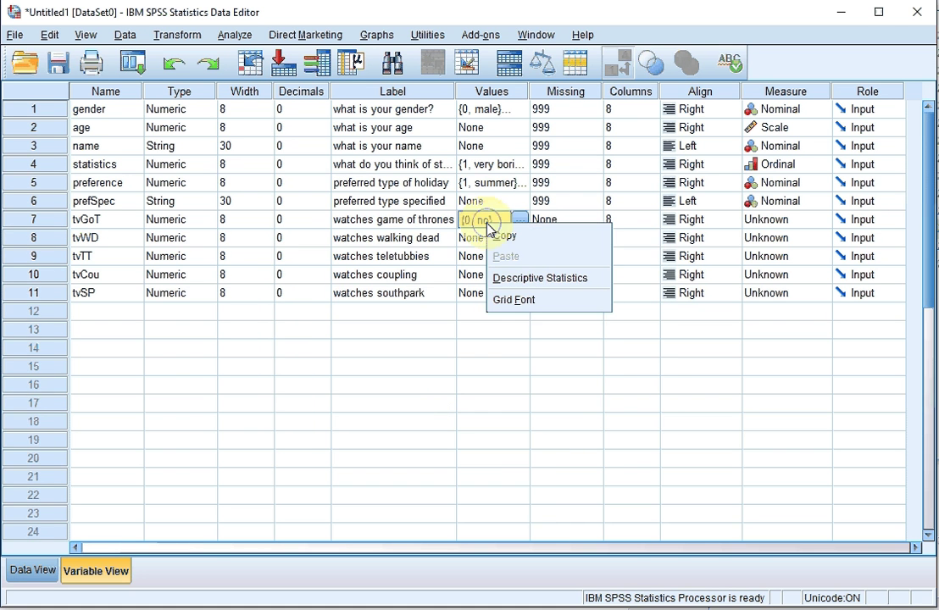
{"action": "left_click", "coordinate": [519, 241]}
{"action": "left_click_drag", "start_coordinate": [514, 241], "coordinate": [510, 298]}
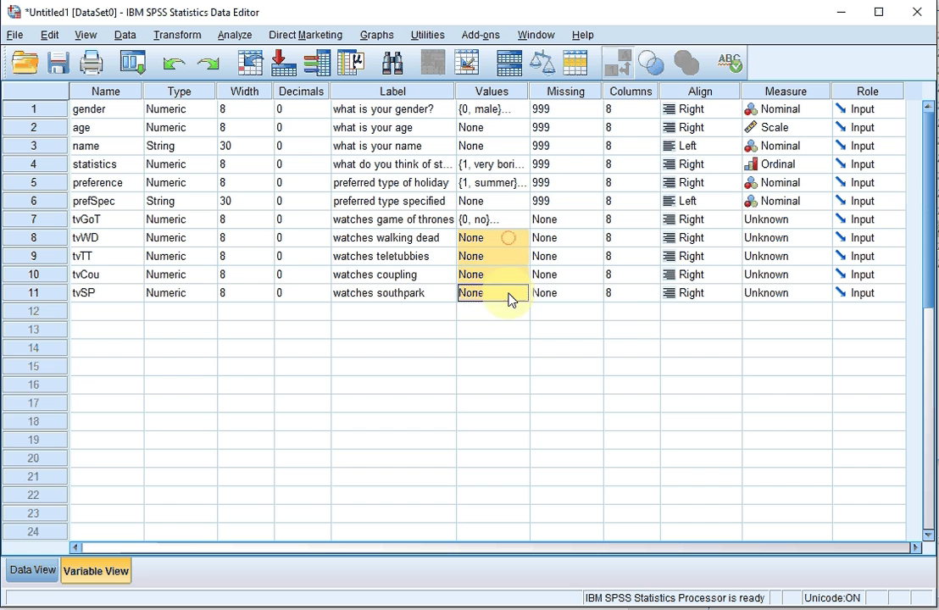
{"action": "right_click", "coordinate": [508, 294]}
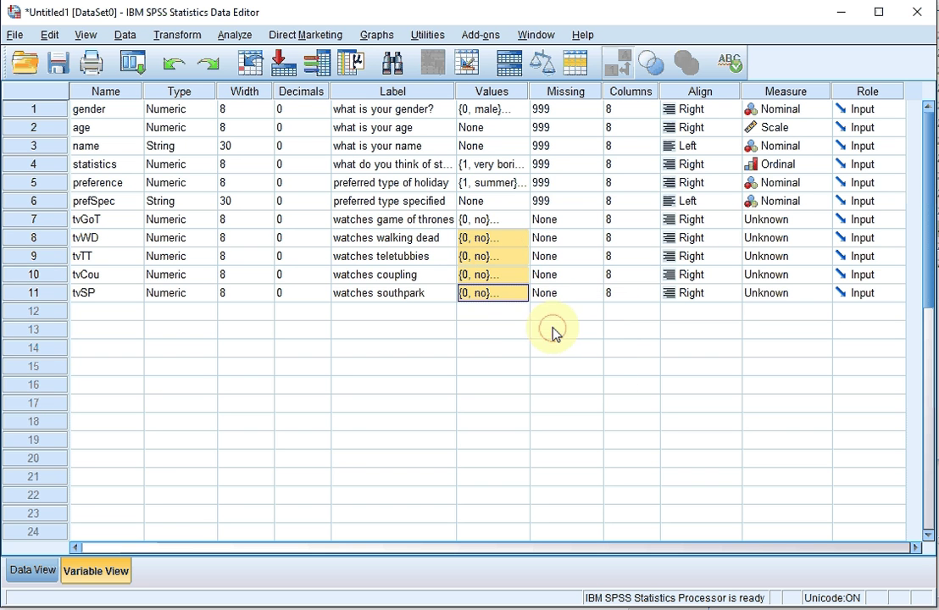
Step: Copy the missing value 999 from the preference variable to all five TV series variables
{"action": "right_click", "coordinate": [557, 188]}
{"action": "left_click", "coordinate": [581, 194]}
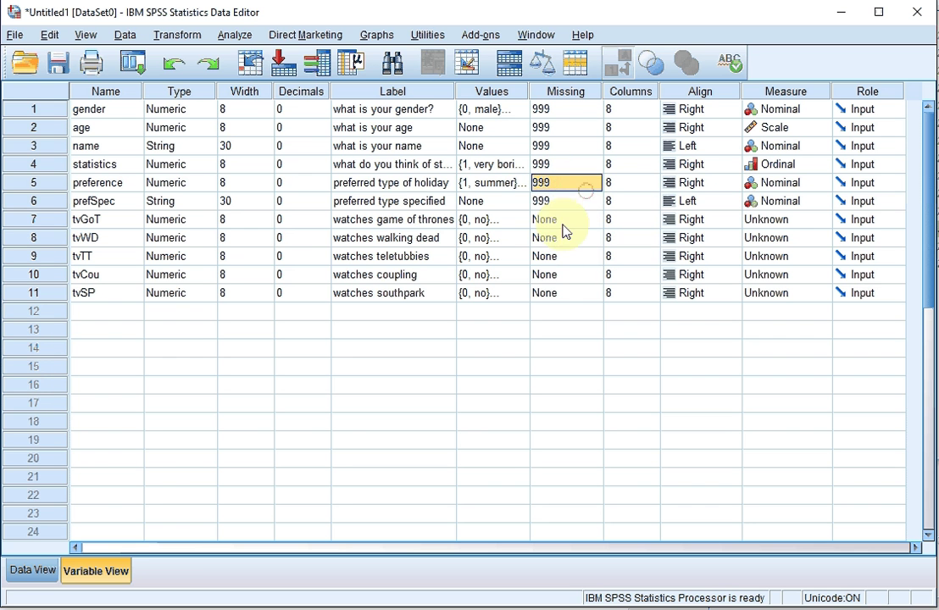
{"action": "left_click_drag", "start_coordinate": [565, 225], "coordinate": [562, 293]}
{"action": "right_click", "coordinate": [562, 291]}
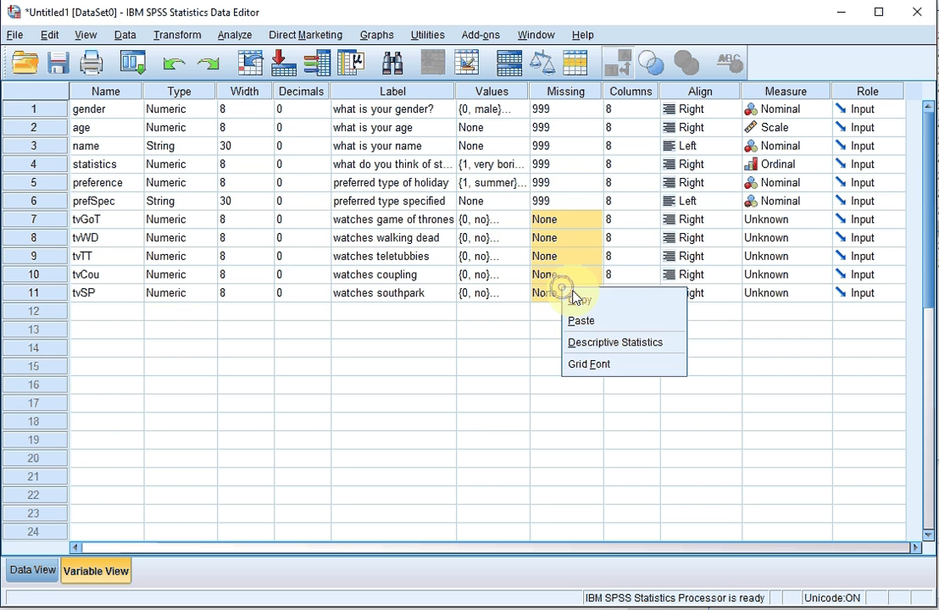
{"action": "left_click", "coordinate": [584, 322]}
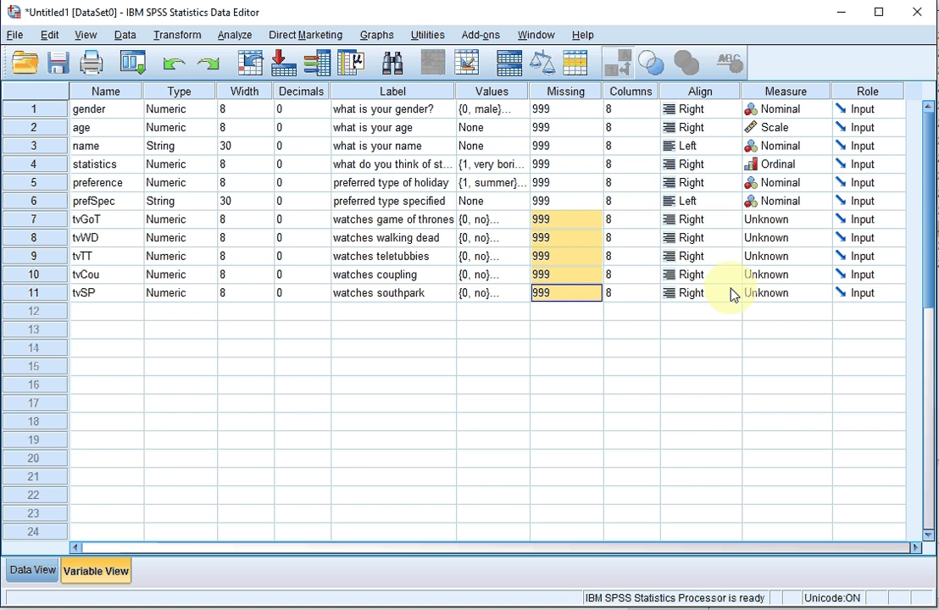
Step: Copy the Nominal measurement level from prefSpec to all five TV series variables, tvGoT to tvSP
{"action": "left_click", "coordinate": [786, 203]}
{"action": "right_click", "coordinate": [788, 203]}
{"action": "left_click", "coordinate": [805, 214]}
{"action": "left_click_drag", "start_coordinate": [772, 222], "coordinate": [773, 294]}
{"action": "right_click", "coordinate": [778, 297]}
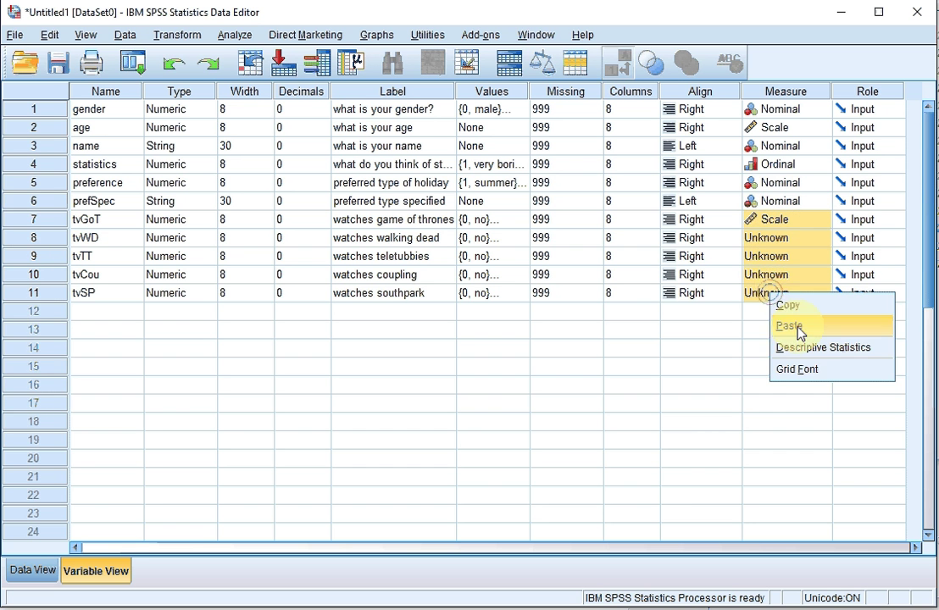
{"action": "left_click", "coordinate": [798, 327]}
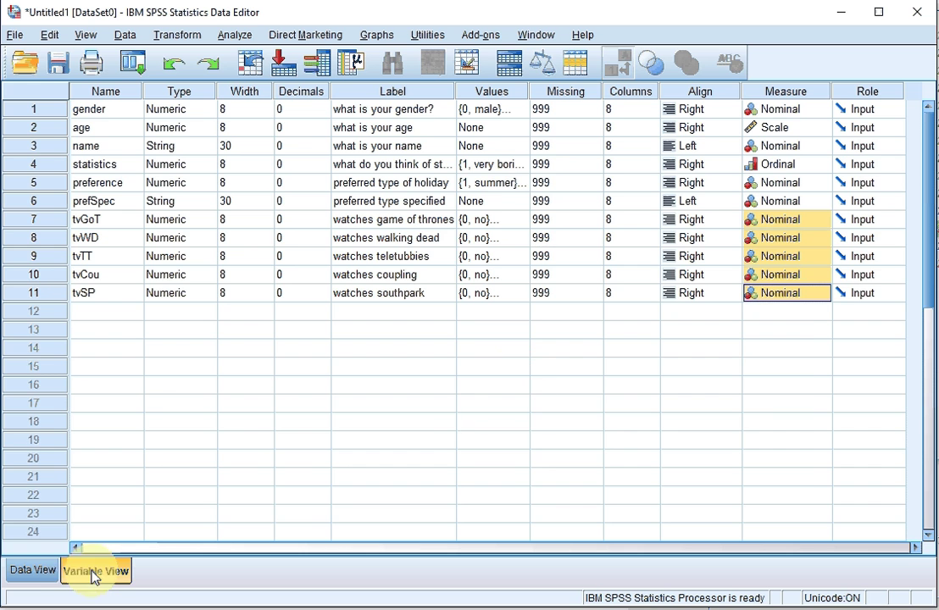
Step: In the data for case 1, enter "no" for tvGoT and "yes" for tvWD
{"action": "left_click", "coordinate": [39, 579]}
{"action": "left_click", "coordinate": [525, 133]}
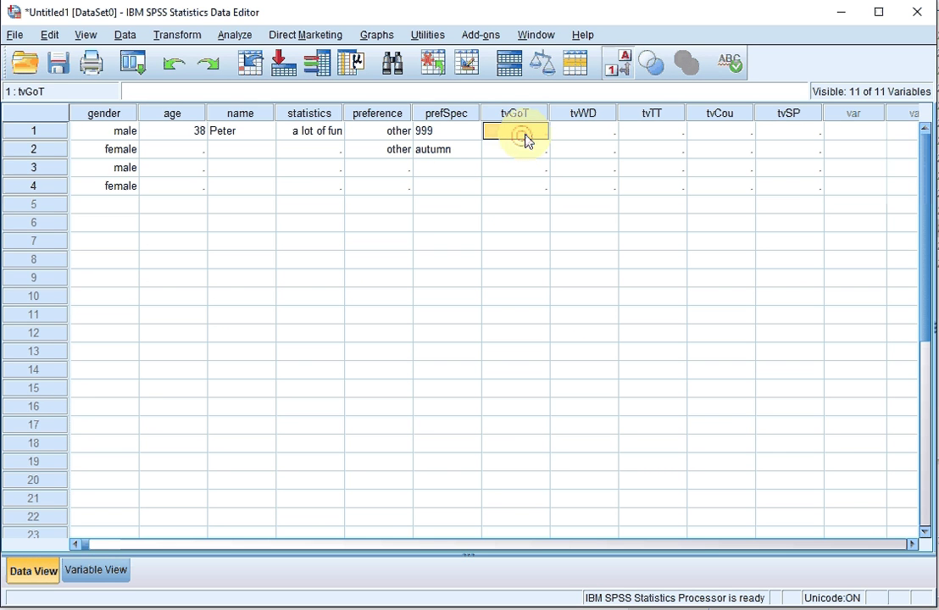
{"action": "left_click", "coordinate": [539, 131]}
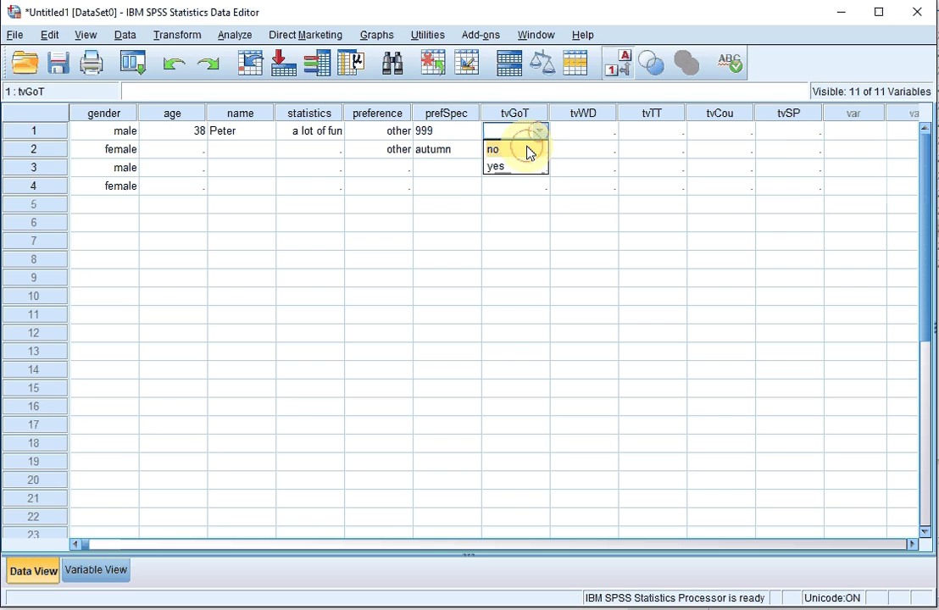
{"action": "left_click", "coordinate": [526, 148]}
{"action": "left_click", "coordinate": [591, 138]}
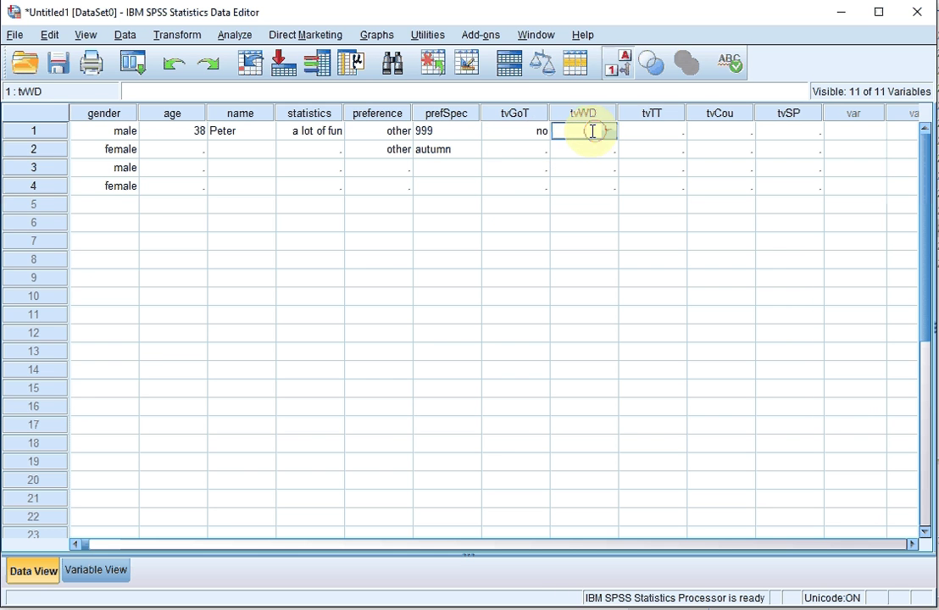
{"action": "left_click", "coordinate": [608, 134]}
{"action": "left_click", "coordinate": [588, 161]}
Step: Enter "yes" for tvTT, tvCou and tvSP in case 1
{"action": "left_click", "coordinate": [654, 134]}
{"action": "left_click", "coordinate": [675, 132]}
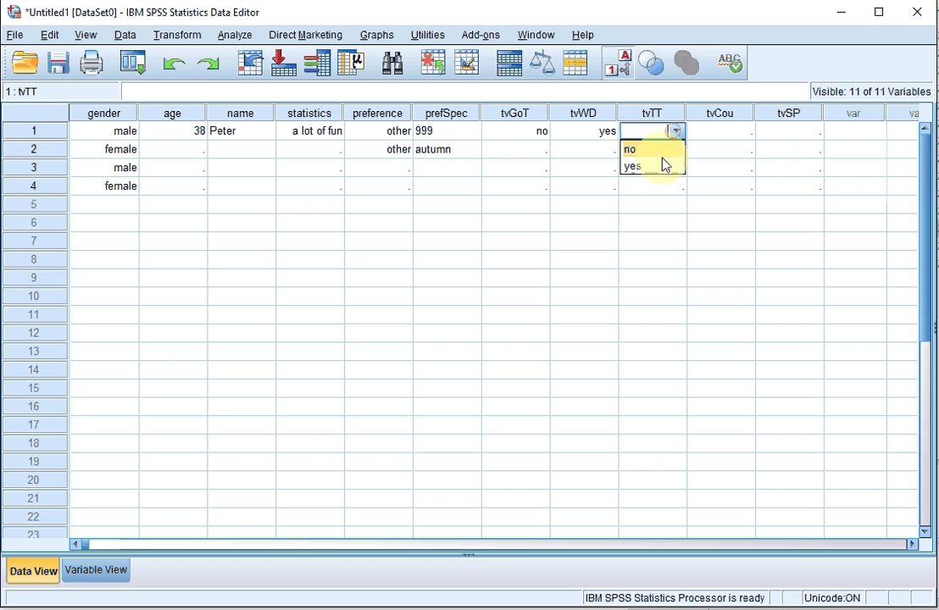
{"action": "left_click", "coordinate": [663, 167]}
{"action": "left_click", "coordinate": [718, 133]}
{"action": "left_click", "coordinate": [744, 131]}
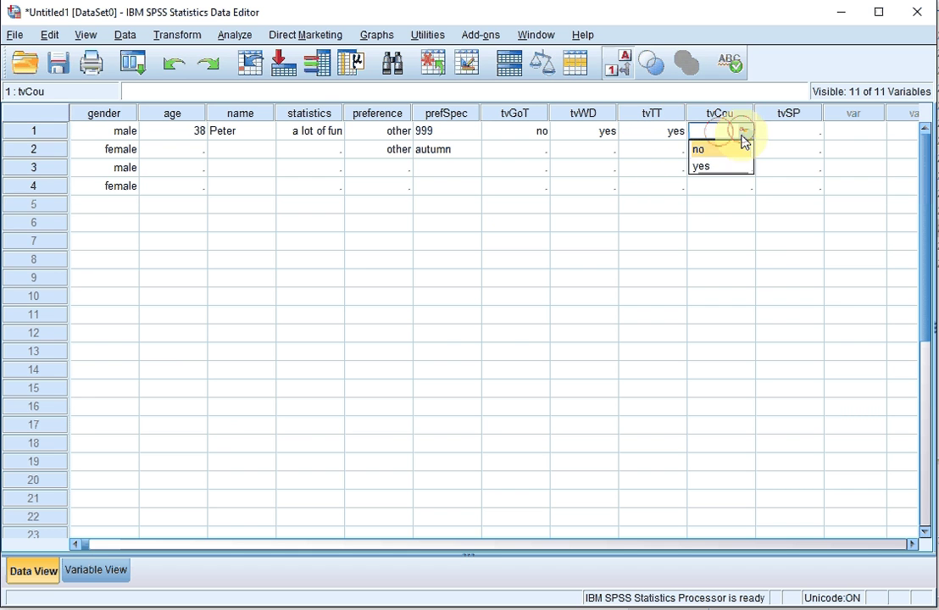
{"action": "left_click", "coordinate": [739, 168]}
{"action": "left_click", "coordinate": [779, 131]}
{"action": "left_click", "coordinate": [780, 127]}
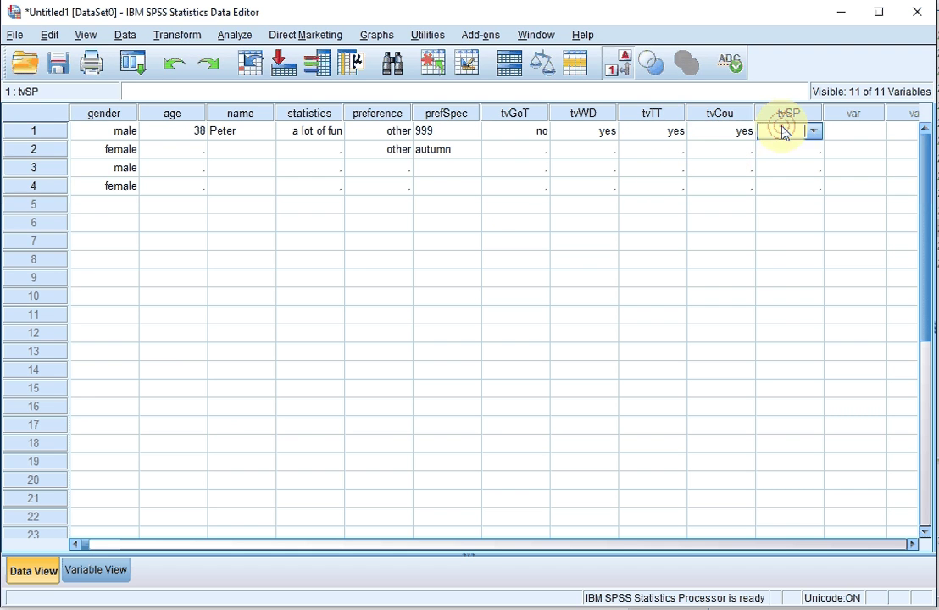
{"action": "left_click", "coordinate": [811, 133]}
{"action": "left_click", "coordinate": [797, 165]}
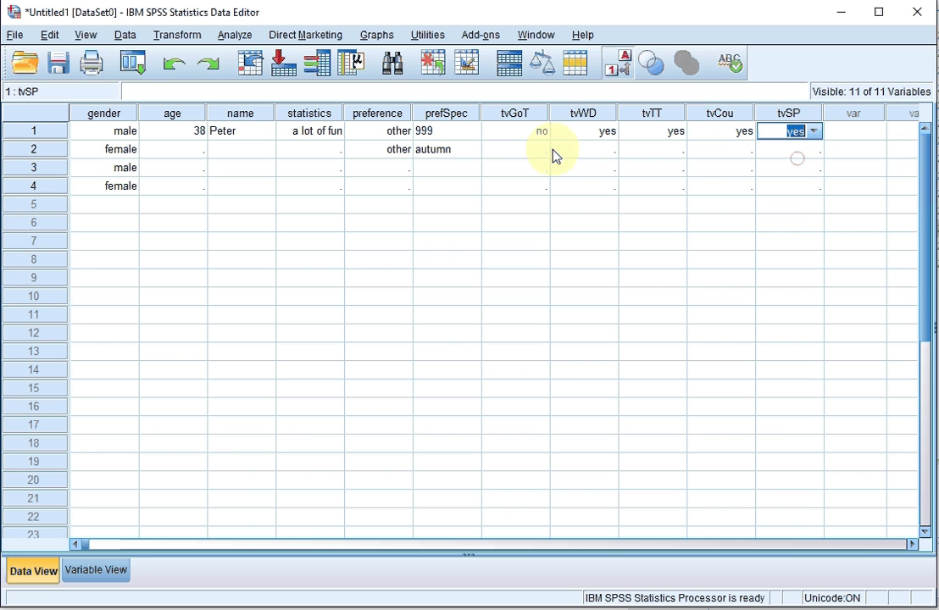
Step: For case 2, enter 0 in tvGoT, tvWD and tvTT, and 1 in tvCou and tvSP
{"action": "left_click", "coordinate": [524, 150]}
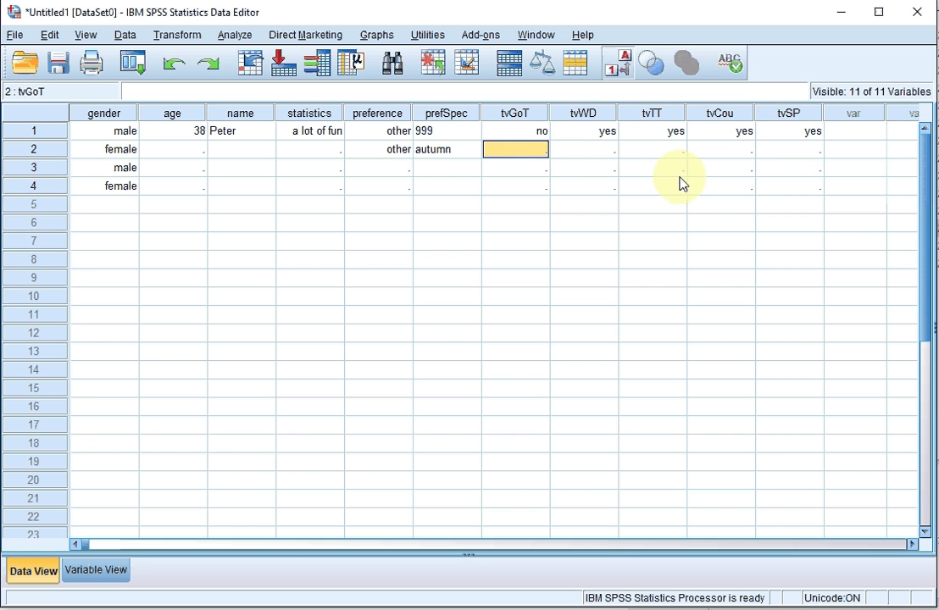
{"action": "type", "text": "0"}
{"action": "key", "text": "Tab"}
{"action": "type", "text": "0"}
{"action": "key", "text": "Tab"}
{"action": "type", "text": "0"}
{"action": "key", "text": "Tab"}
{"action": "type", "text": "1"}
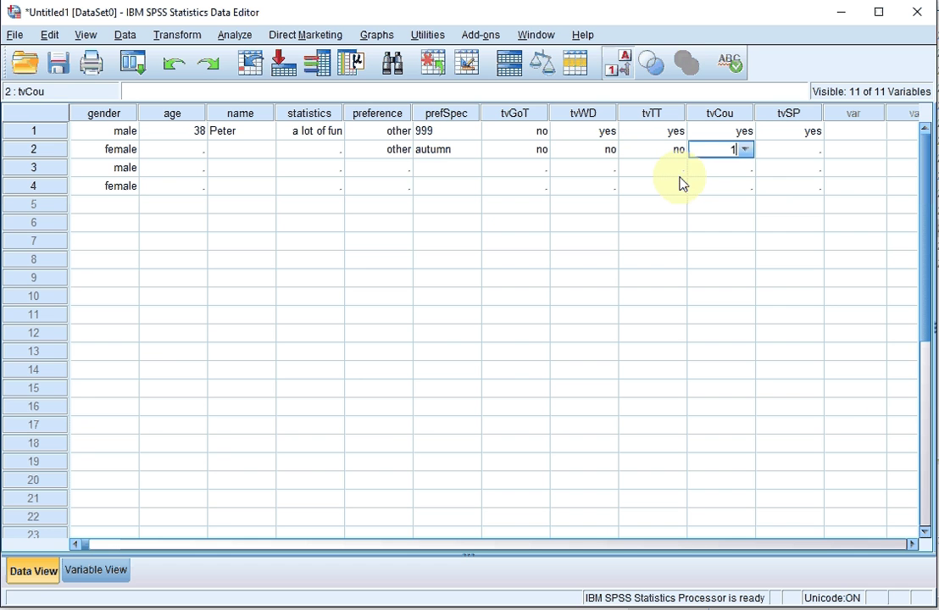
{"action": "key", "text": "Tab"}
{"action": "type", "text": "1"}
{"action": "key", "text": "Return"}
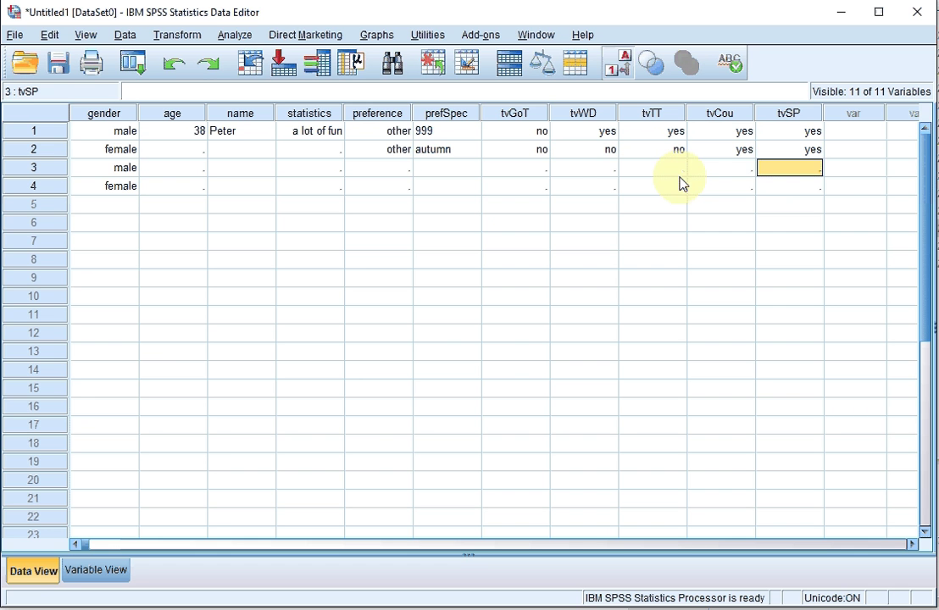
Step: Enter the missing code 999 for all five TV series variables in case 3
{"action": "left_click", "coordinate": [532, 168]}
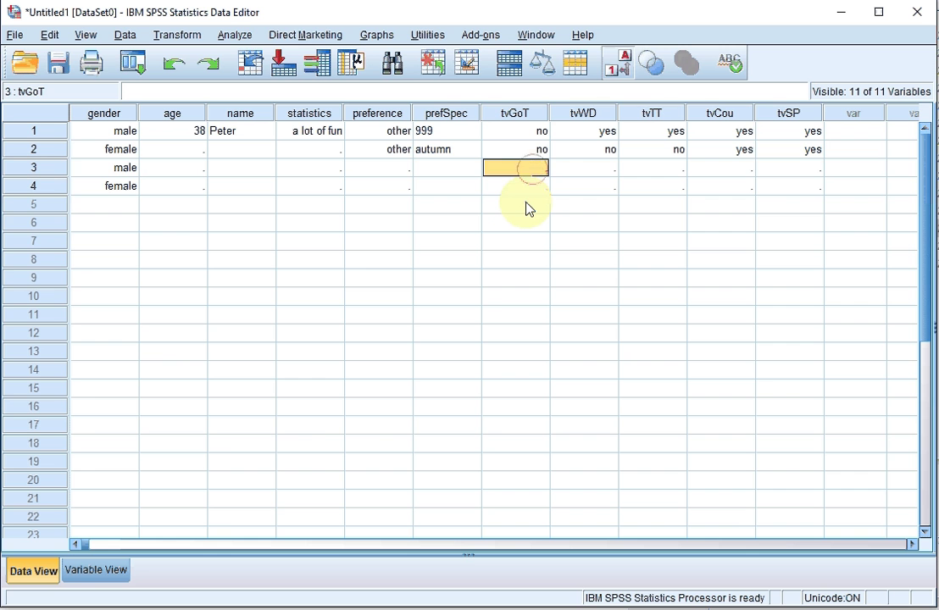
{"action": "type", "text": "999"}
{"action": "key", "text": "Tab"}
{"action": "type", "text": "999"}
{"action": "key", "text": "Tab"}
{"action": "type", "text": "99"}
{"action": "key", "text": "Tab"}
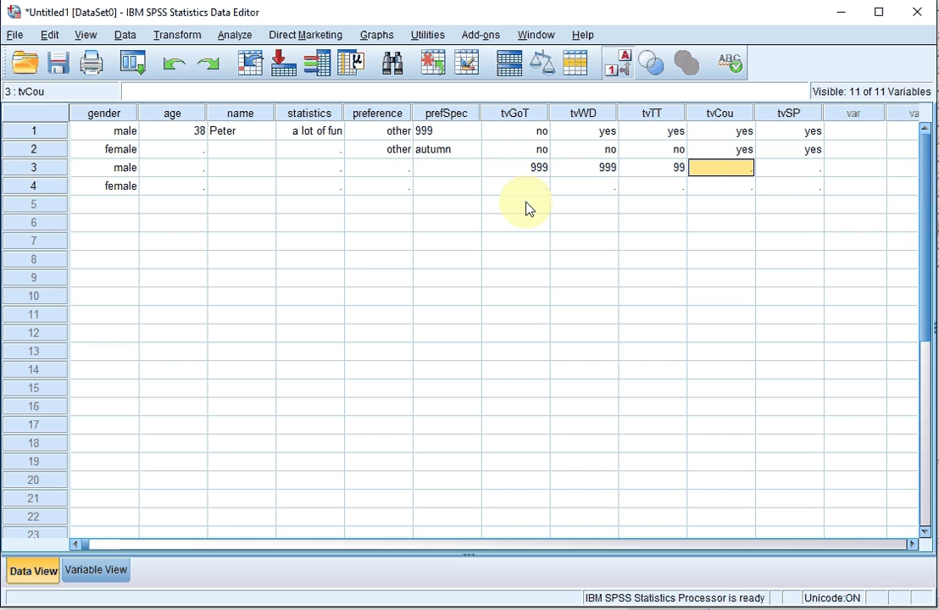
{"action": "key", "text": "shift+Tab"}
{"action": "key", "text": "F2"}
{"action": "type", "text": "9"}
{"action": "key", "text": "Tab"}
{"action": "type", "text": "999"}
{"action": "key", "text": "Tab"}
{"action": "type", "text": "9999"}
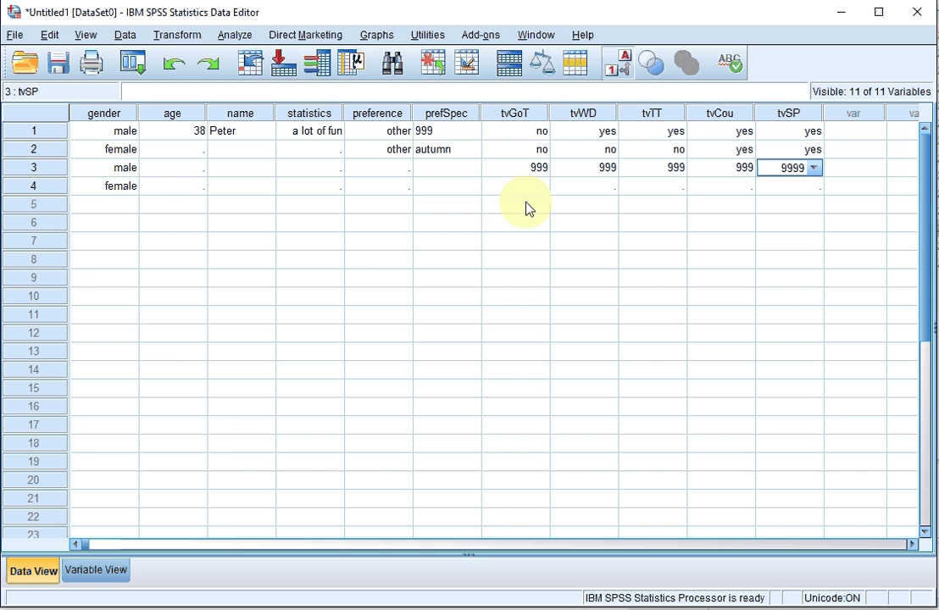
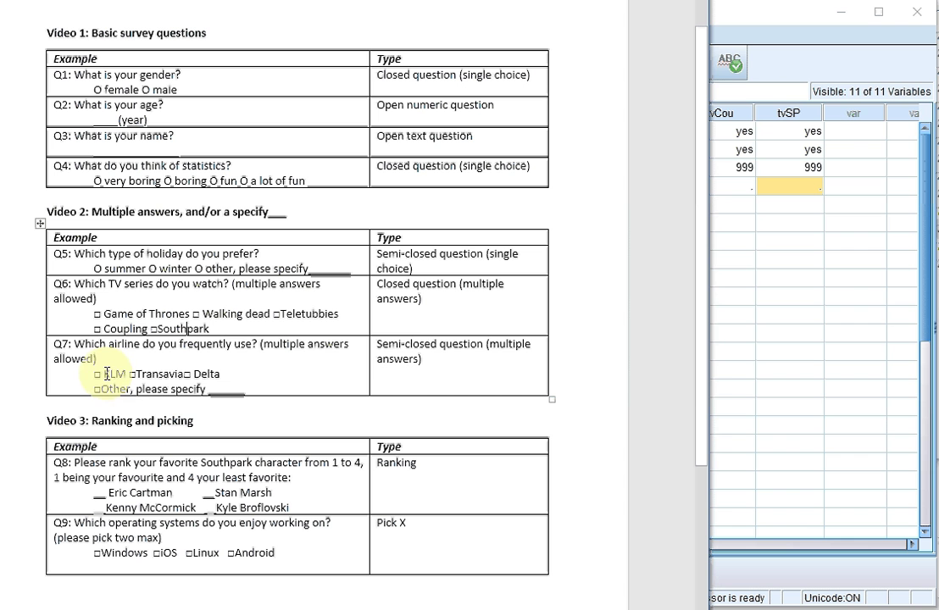
Step: Examine Q7's airline answer options and its "Other, please specify" field in the survey document, and return to SPSS
{"action": "double_click", "coordinate": [172, 390]}
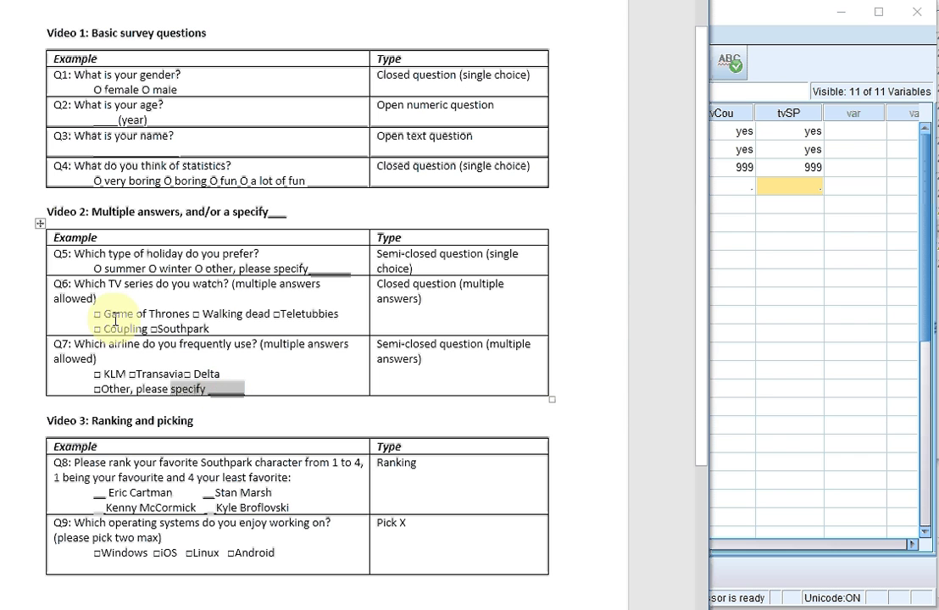
{"action": "left_click_drag", "start_coordinate": [136, 391], "coordinate": [221, 390]}
{"action": "double_click", "coordinate": [110, 388]}
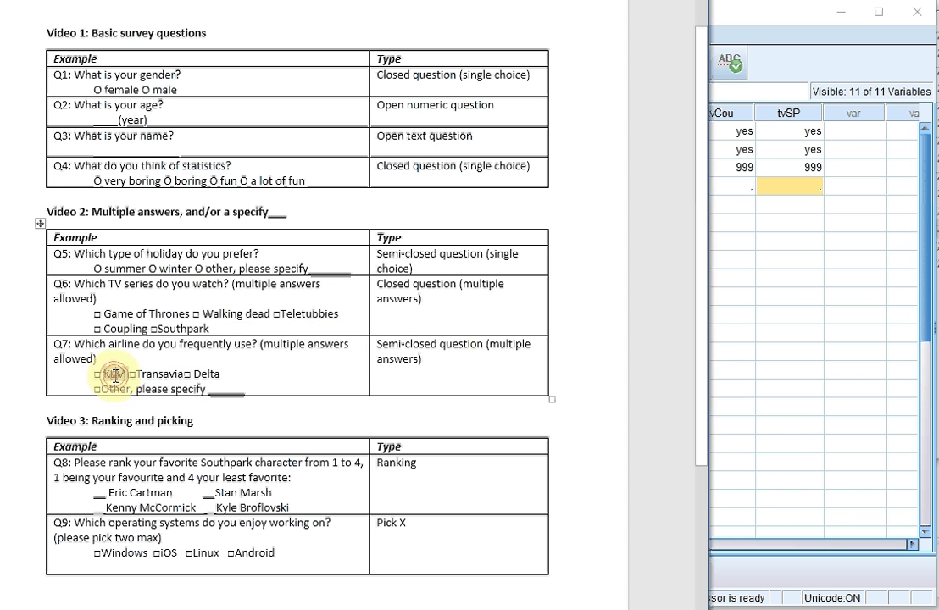
{"action": "double_click", "coordinate": [156, 373]}
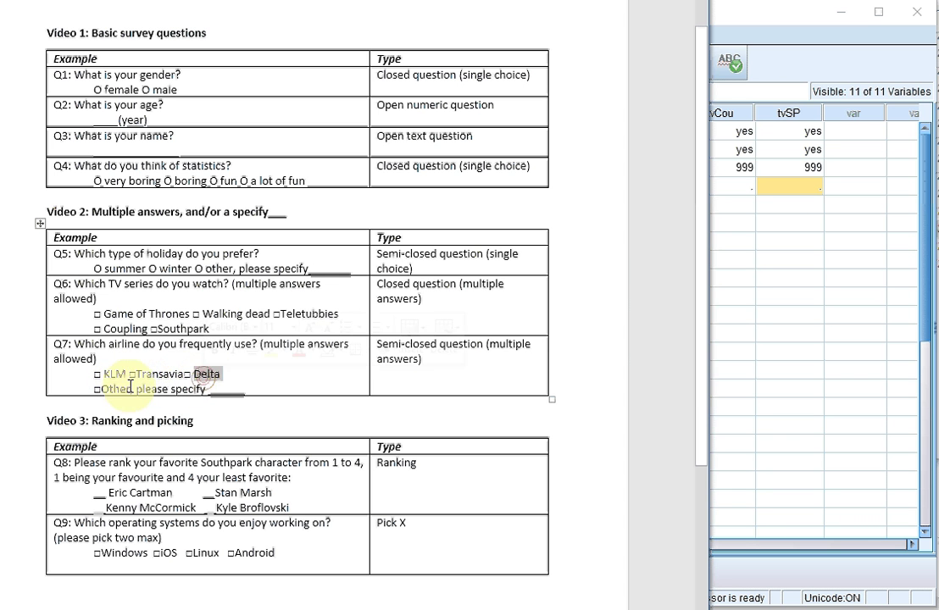
{"action": "double_click", "coordinate": [119, 388]}
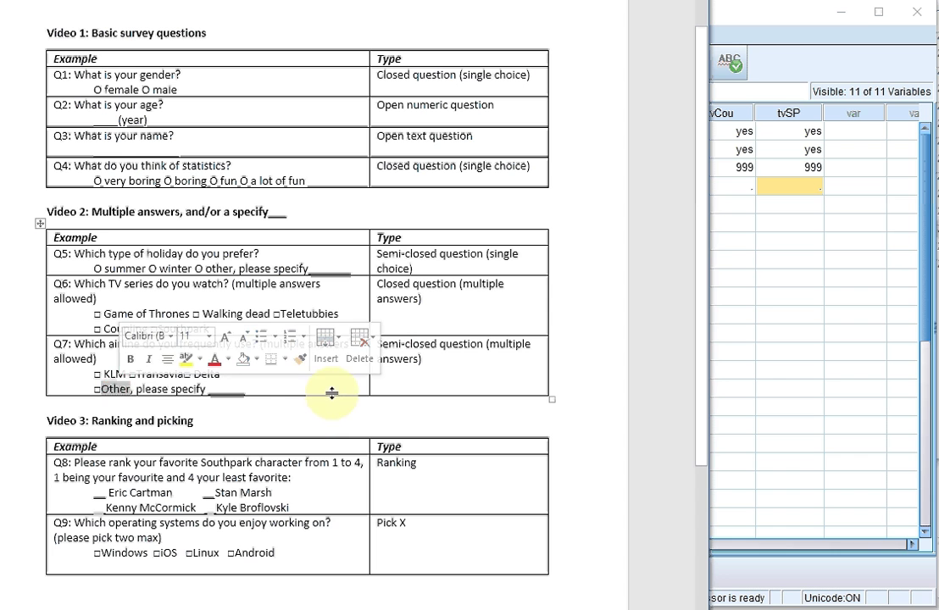
{"action": "left_click", "coordinate": [450, 375]}
{"action": "left_click", "coordinate": [755, 17]}
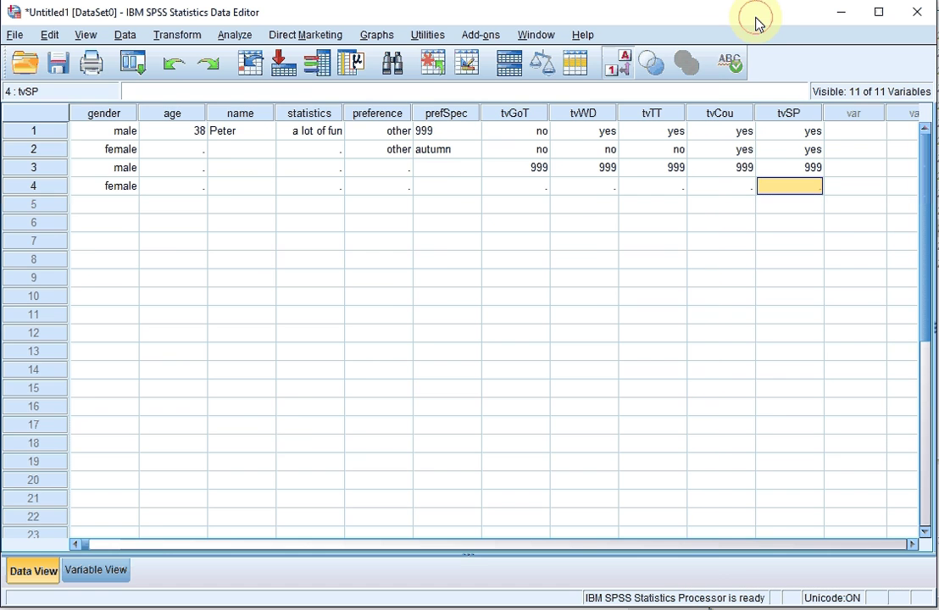
Step: Add a variable named airKLM below tvSP in the variable definitions for Q7's first airline option
{"action": "left_click", "coordinate": [96, 569]}
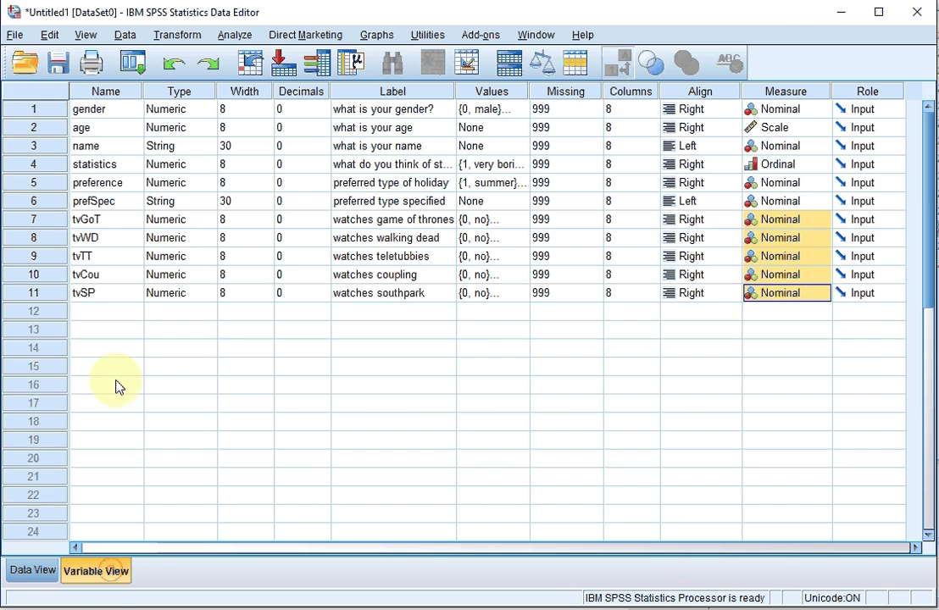
{"action": "left_click", "coordinate": [102, 313]}
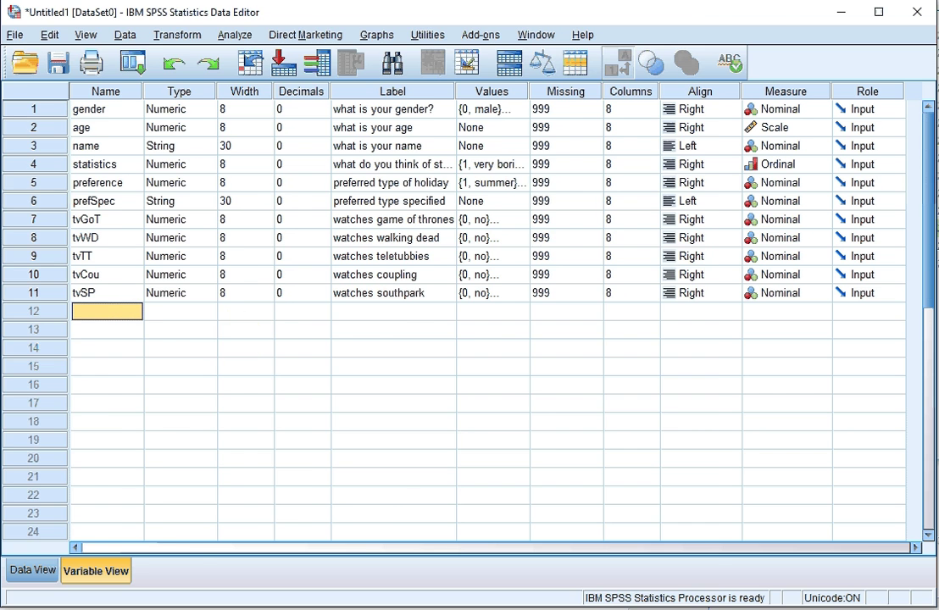
{"action": "key", "text": "alt+Tab"}
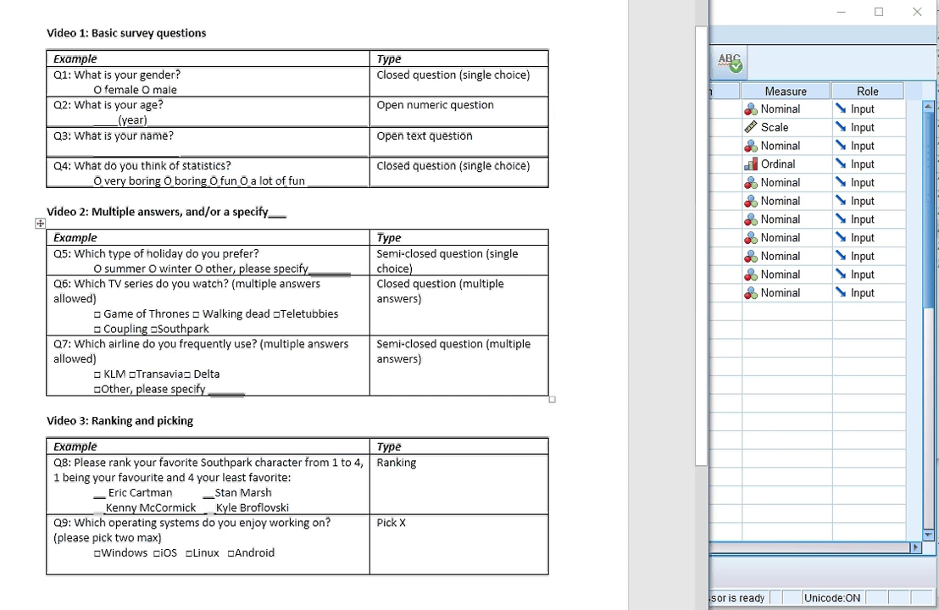
{"action": "left_click", "coordinate": [761, 11]}
{"action": "type", "text": "a"}
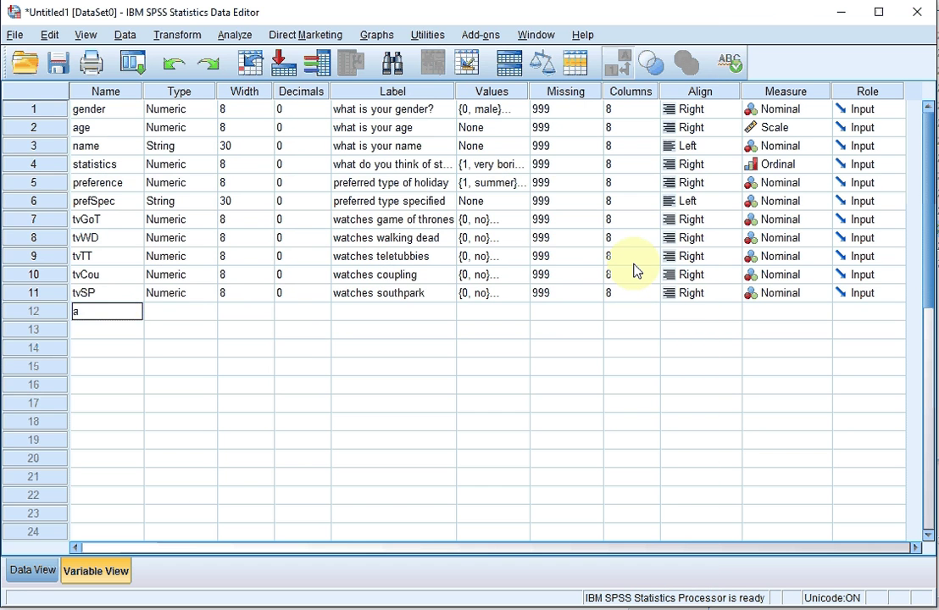
{"action": "type", "text": "irKLM"}
{"action": "key", "text": "Return"}
Step: Add the variables airTrans, airDelta and airOth below airKLM for the remaining Q7 airline options
{"action": "key", "text": "alt+Tab"}
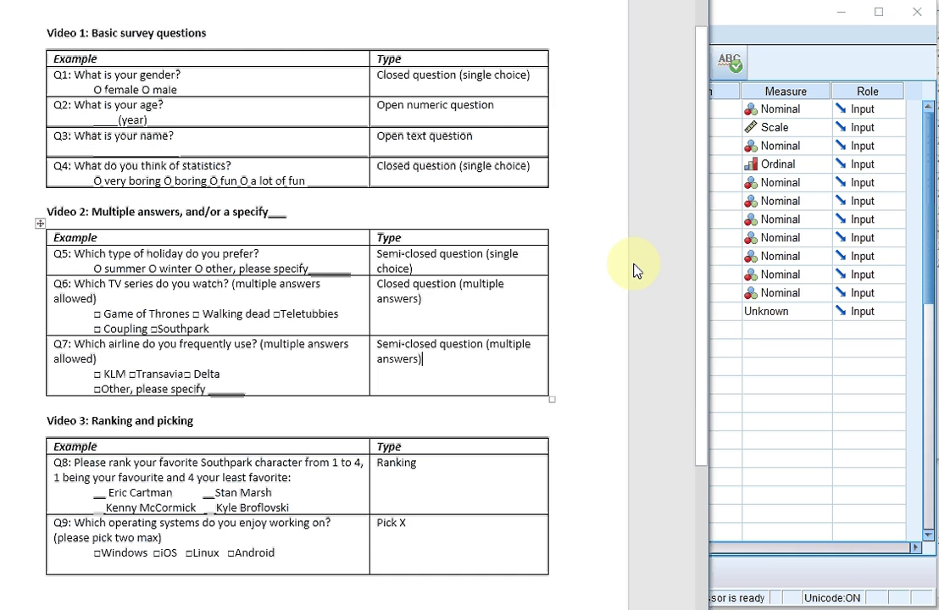
{"action": "key", "text": "alt+Tab"}
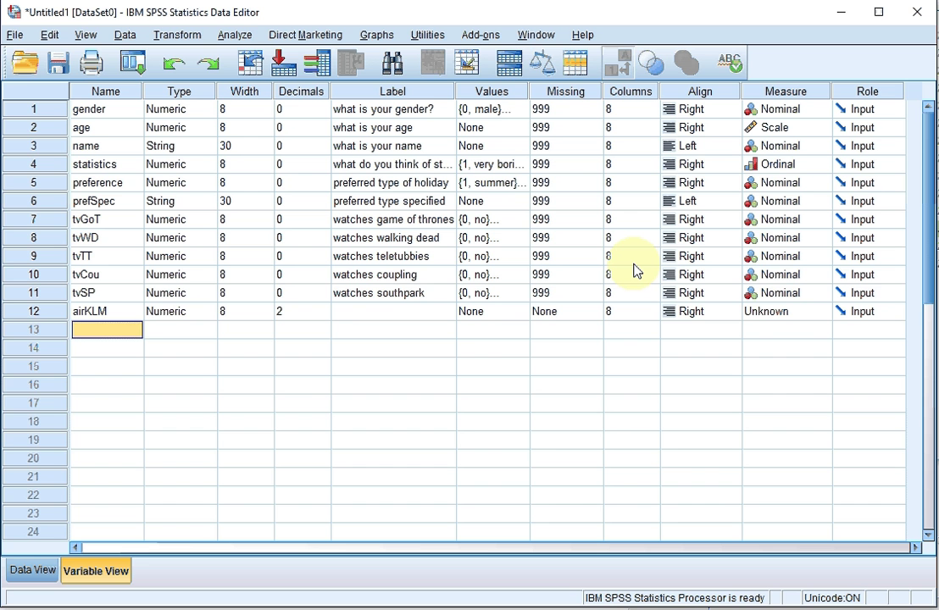
{"action": "type", "text": "airTrans"}
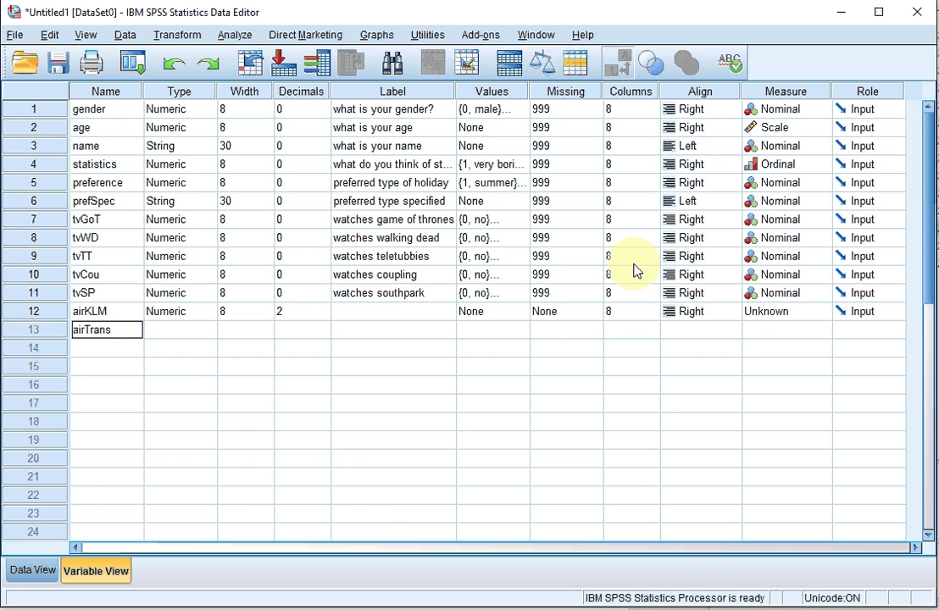
{"action": "key", "text": "Return"}
{"action": "key", "text": "alt+Tab"}
{"action": "key", "text": "alt+Tab"}
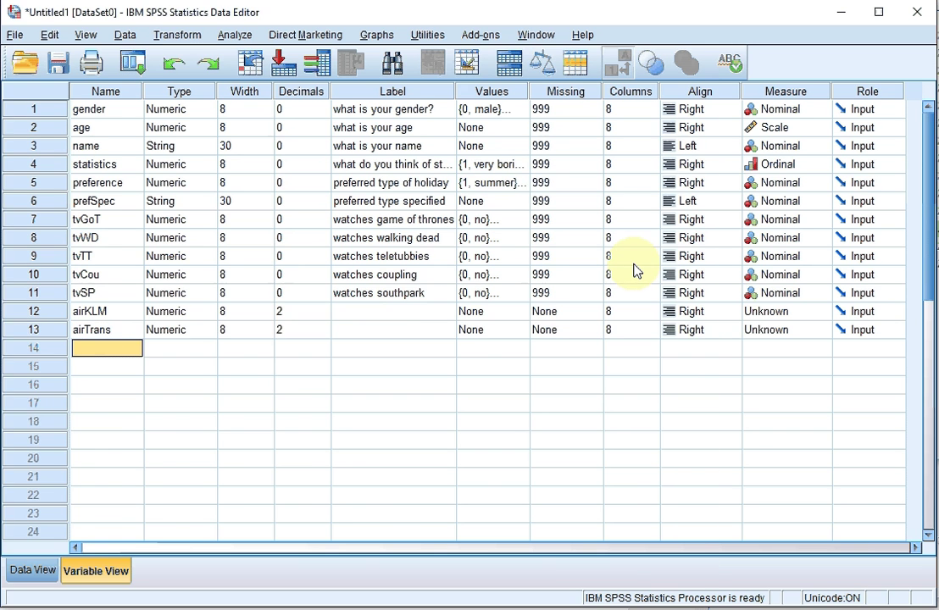
{"action": "type", "text": "airDelta"}
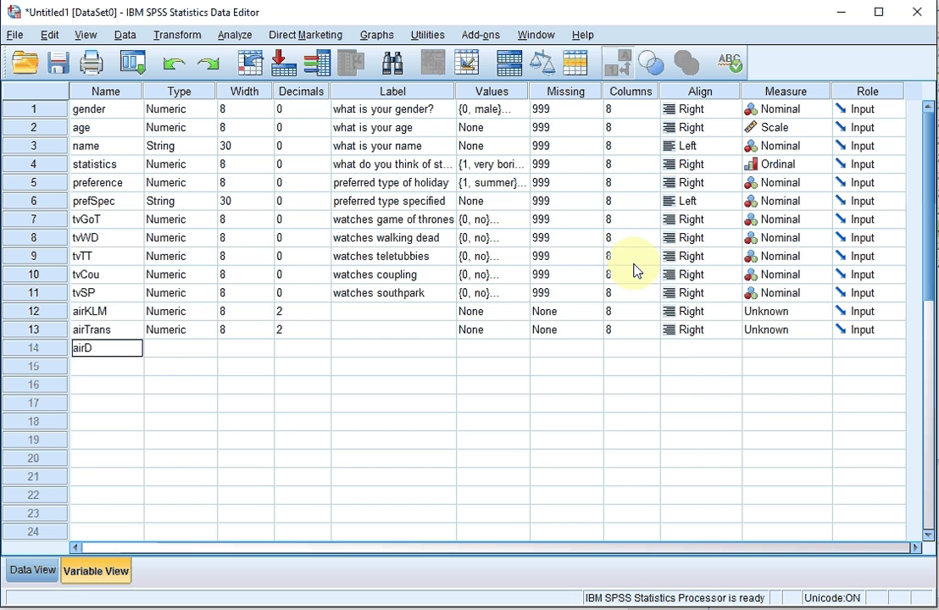
{"action": "key", "text": "Return"}
{"action": "type", "text": "airOth"}
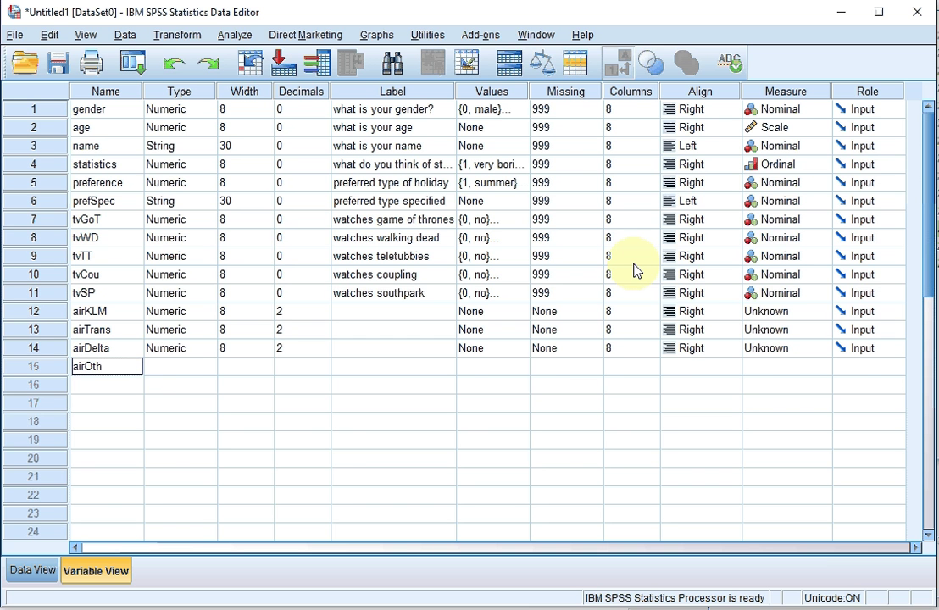
{"action": "key", "text": "Return"}
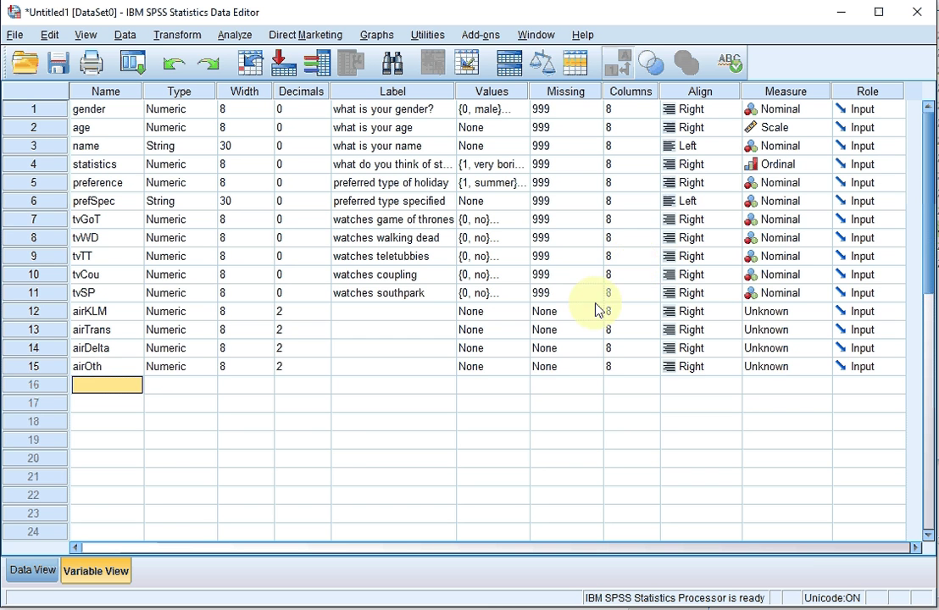
Step: Label the airKLM variable "preferred airline KLM"
{"action": "left_click", "coordinate": [391, 314]}
{"action": "type", "text": "pr"}
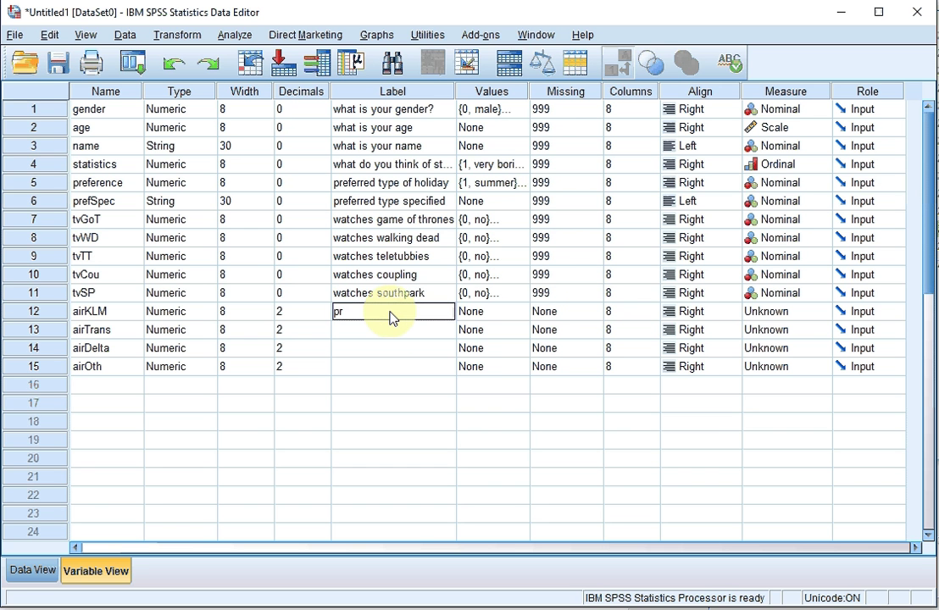
{"action": "type", "text": "eferred airline KLM"}
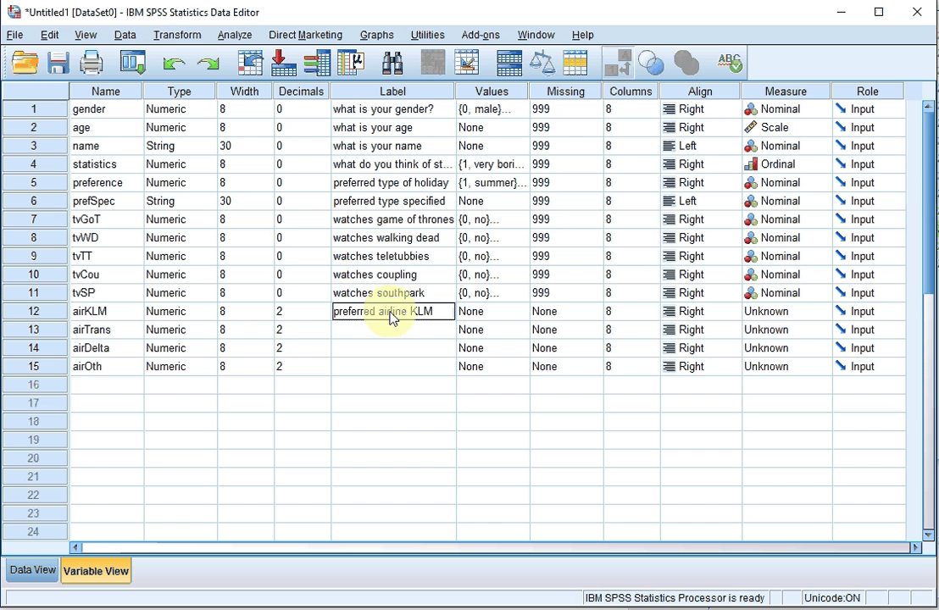
{"action": "key", "text": "Return"}
Step: Copy the text "preferred airline" from airKLM's label into the labels of airTrans, airDelta and airOth
{"action": "double_click", "coordinate": [390, 315]}
{"action": "left_click_drag", "start_coordinate": [390, 313], "coordinate": [270, 322]}
{"action": "key", "text": "ctrl+c"}
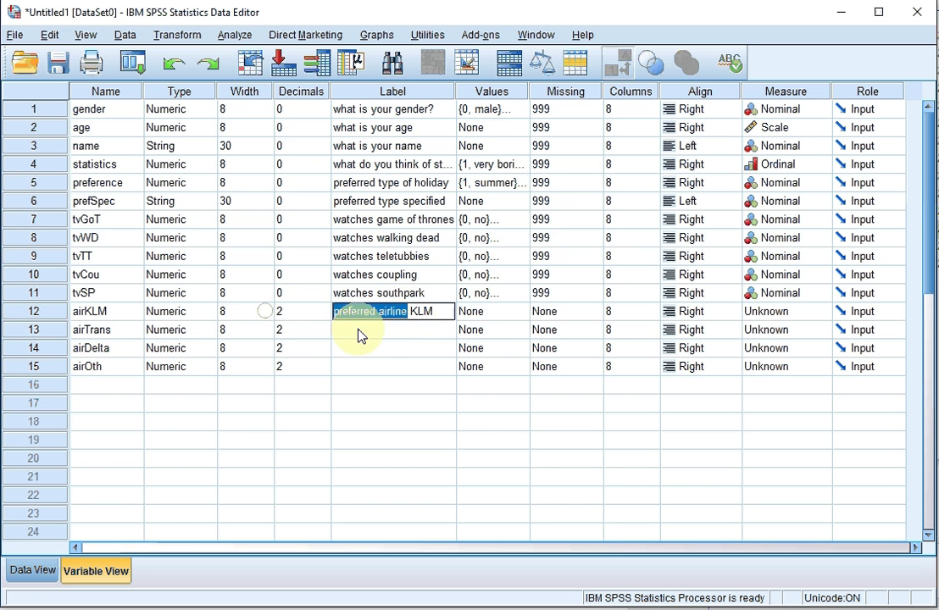
{"action": "left_click", "coordinate": [366, 330]}
{"action": "key", "text": "ctrl+v"}
{"action": "left_click", "coordinate": [371, 349]}
{"action": "key", "text": "ctrl+v"}
{"action": "left_click", "coordinate": [374, 371]}
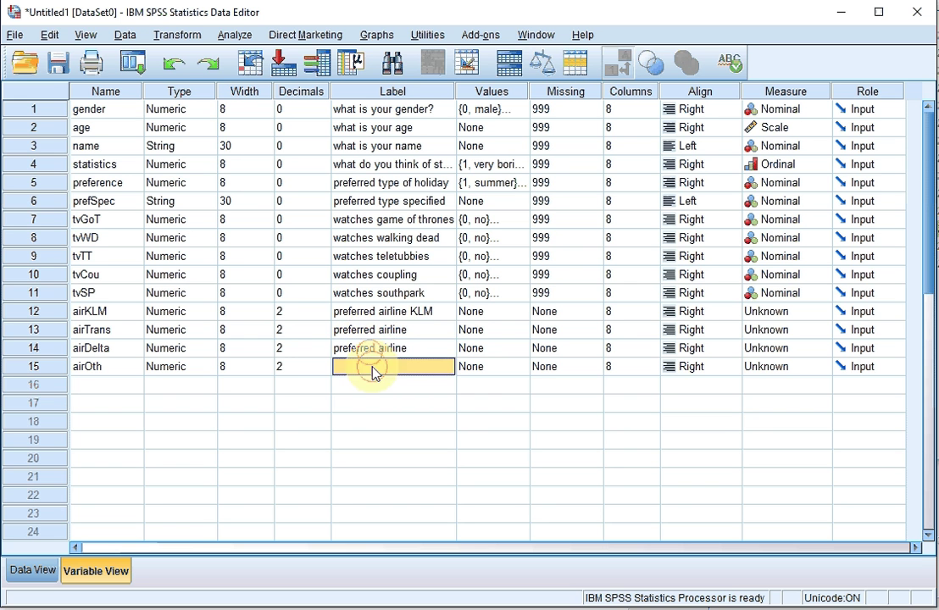
{"action": "key", "text": "ctrl+v"}
Step: Complete the labels of airTrans, airDelta and airOth as "preferred airline Transavia", "preferred airline Delta" and "preferred airline Other"
{"action": "double_click", "coordinate": [428, 331]}
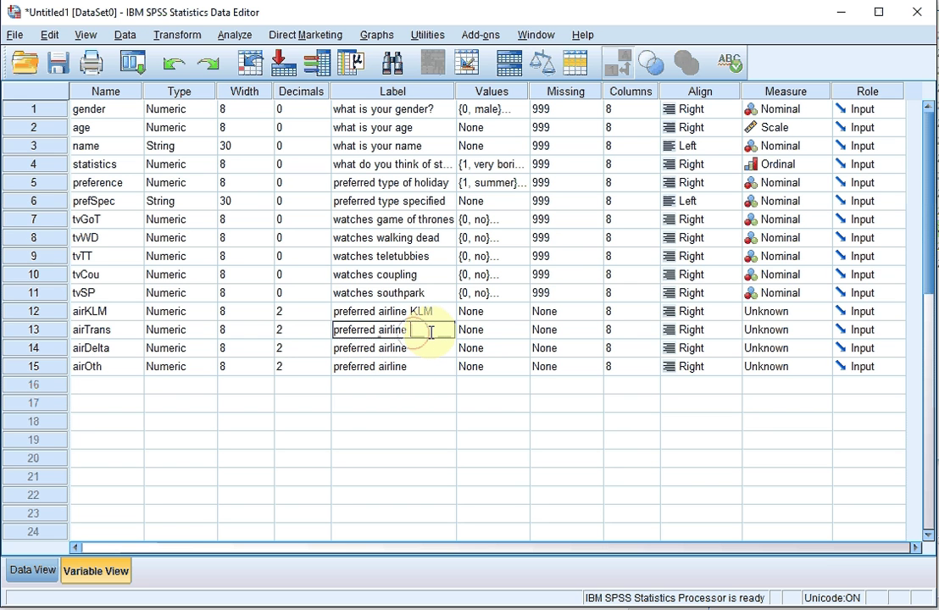
{"action": "type", "text": "Transavia"}
{"action": "key", "text": "Return"}
{"action": "key", "text": "F2"}
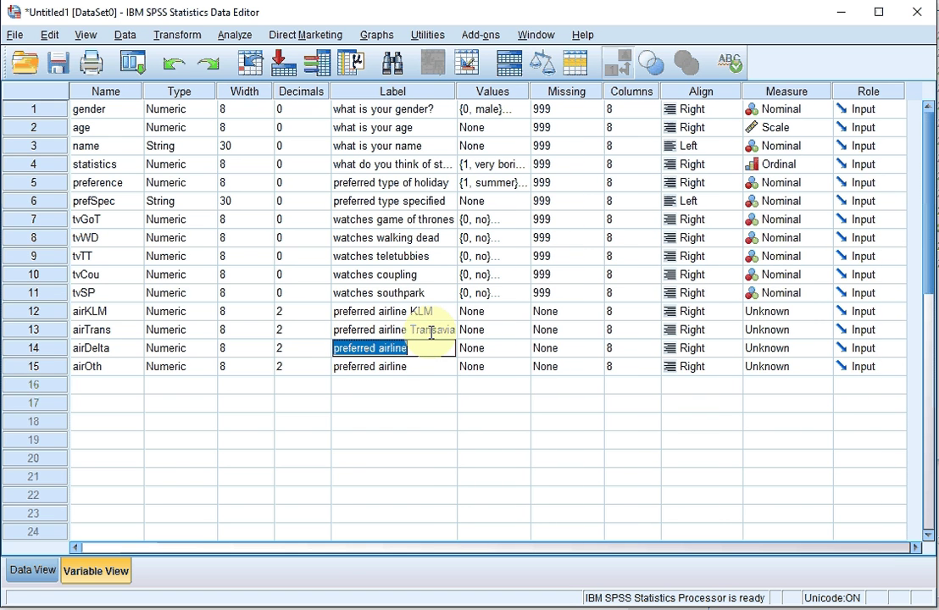
{"action": "key", "text": "End"}
{"action": "type", "text": "Delta"}
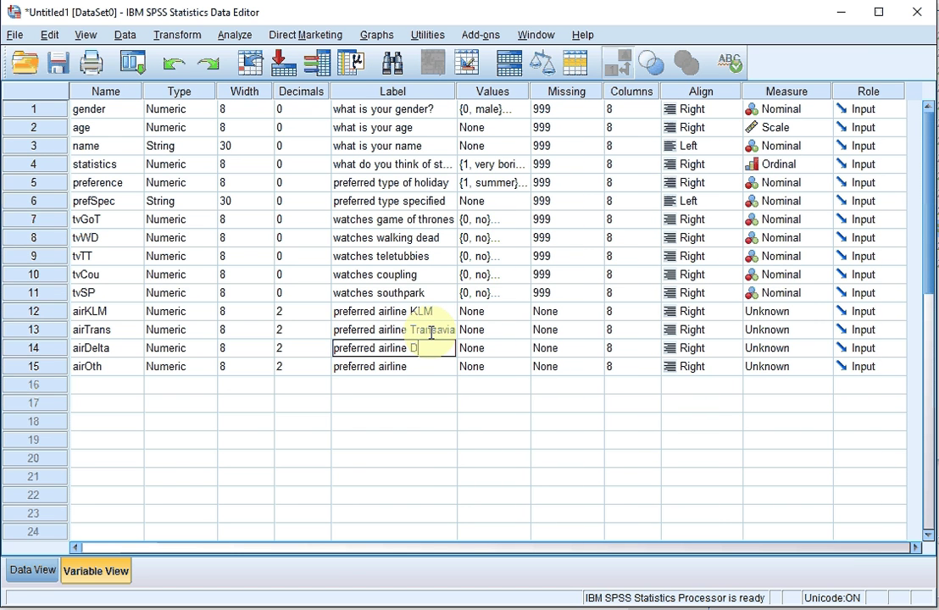
{"action": "key", "text": "Return"}
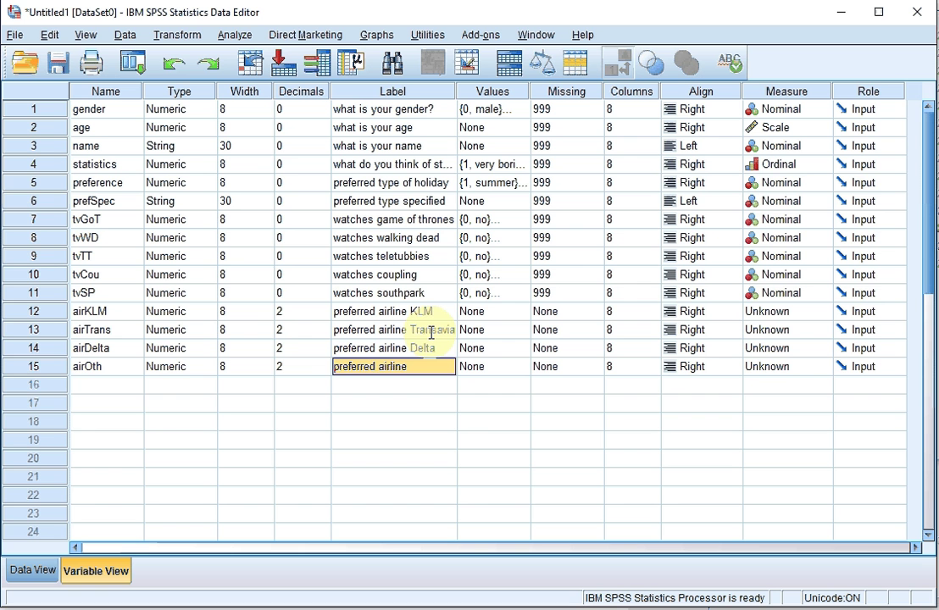
{"action": "key", "text": "F2"}
{"action": "key", "text": "End"}
{"action": "type", "text": "O"}
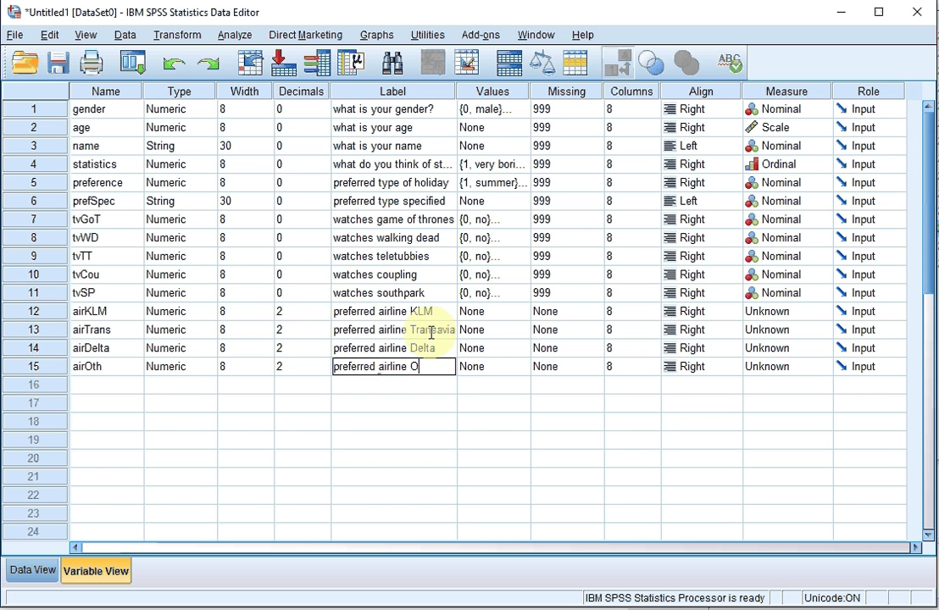
{"action": "type", "text": "ther"}
{"action": "key", "text": "Return"}
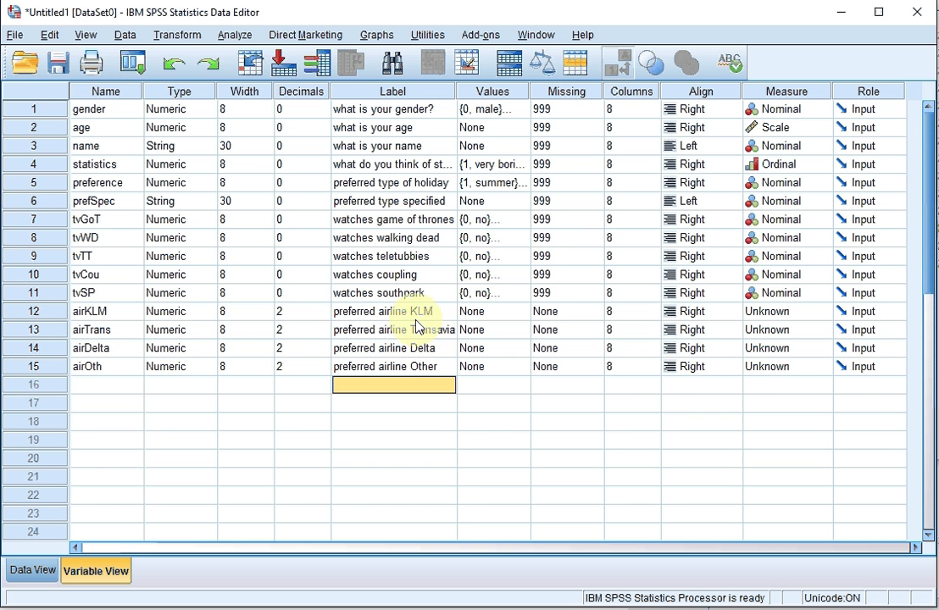
Step: Set the decimals of the four airline variables to 0 by copying the setting from tvSP
{"action": "right_click", "coordinate": [304, 293]}
{"action": "left_click", "coordinate": [330, 315]}
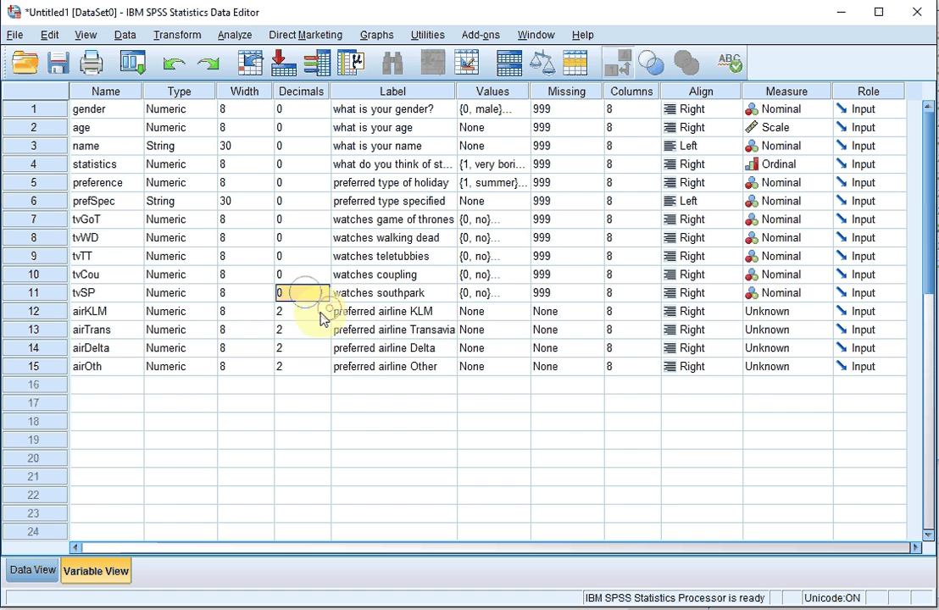
{"action": "left_click_drag", "start_coordinate": [319, 312], "coordinate": [319, 370]}
{"action": "right_click", "coordinate": [318, 369]}
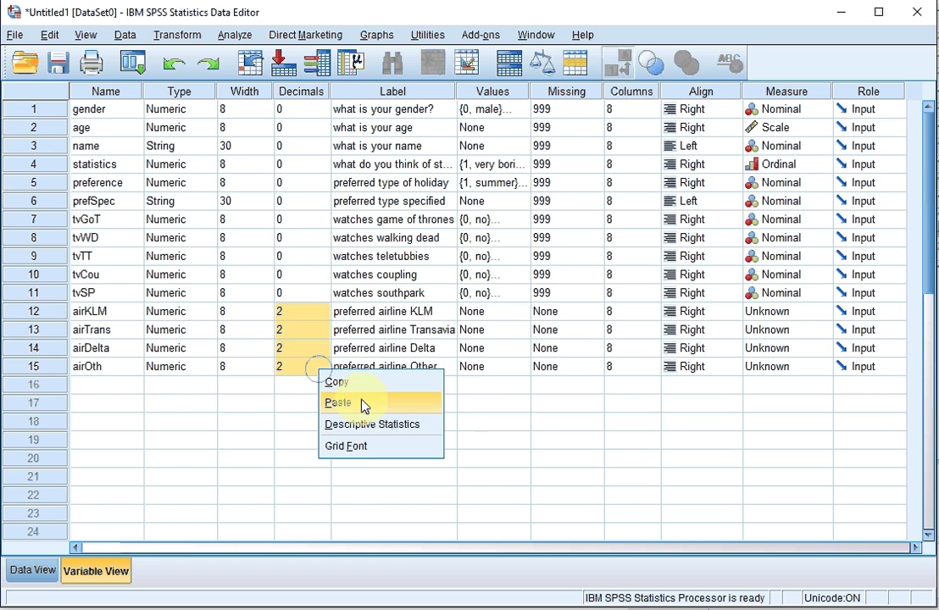
{"action": "left_click", "coordinate": [362, 403]}
Step: Copy tvSP's value labels ({0, no}...) to airKLM, airTrans, airDelta and airOth
{"action": "left_click", "coordinate": [479, 293]}
{"action": "right_click", "coordinate": [490, 294]}
{"action": "left_click", "coordinate": [536, 310]}
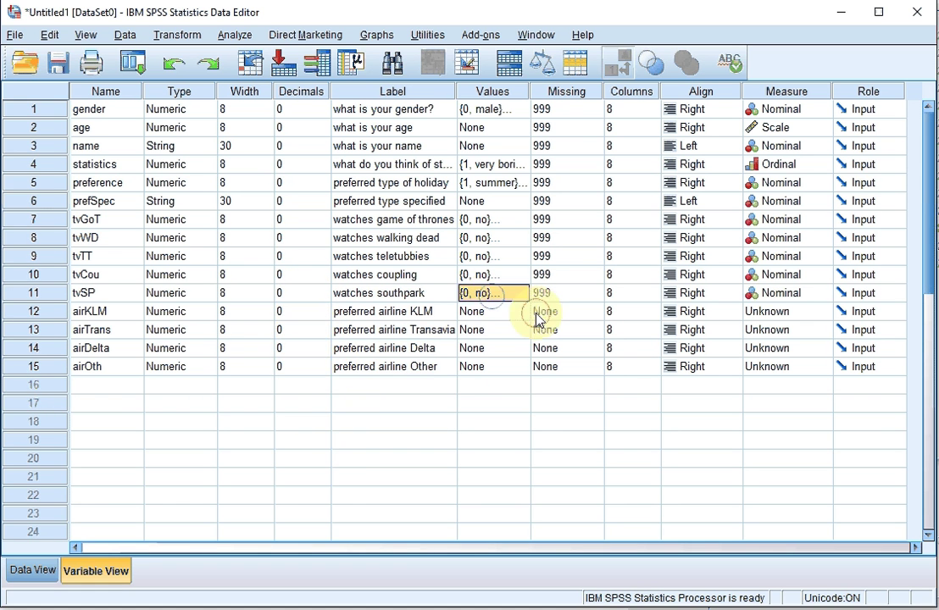
{"action": "left_click_drag", "start_coordinate": [507, 312], "coordinate": [506, 368]}
{"action": "right_click", "coordinate": [504, 366]}
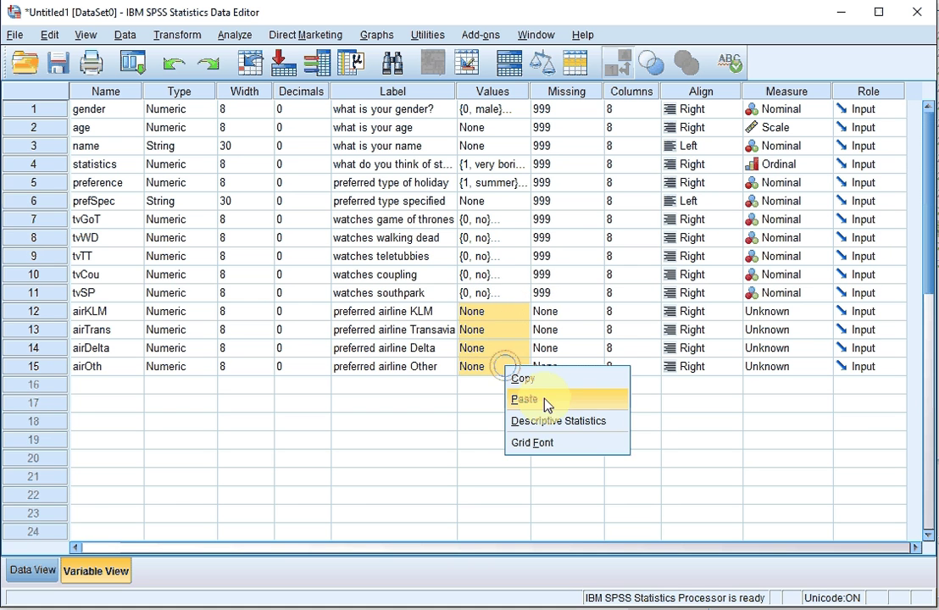
{"action": "left_click", "coordinate": [542, 401]}
Step: Apply tvSP's missing value 999 to the variables airKLM through airOth
{"action": "left_click", "coordinate": [576, 294]}
{"action": "right_click", "coordinate": [577, 294]}
{"action": "left_click", "coordinate": [598, 307]}
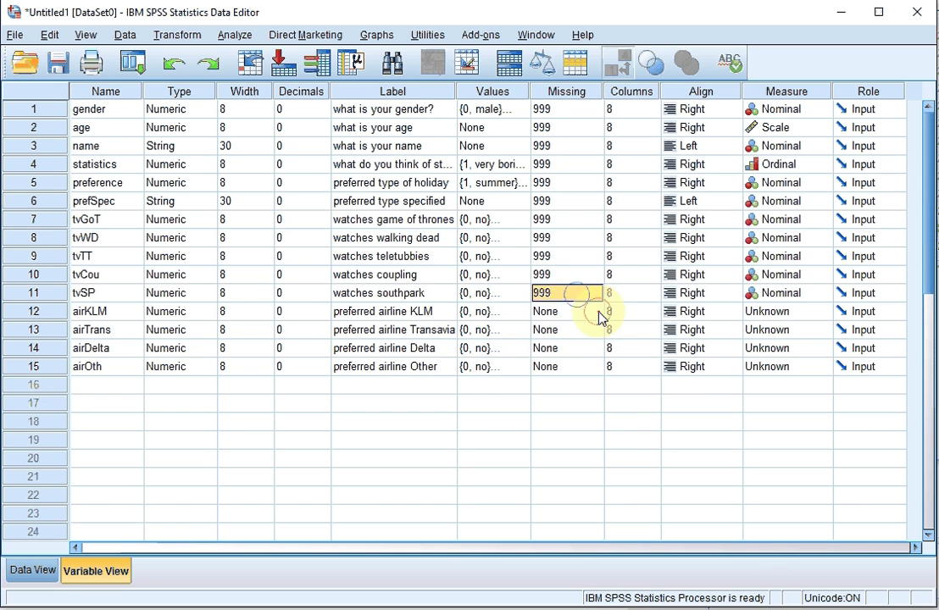
{"action": "left_click_drag", "start_coordinate": [577, 311], "coordinate": [584, 369]}
{"action": "right_click", "coordinate": [585, 373]}
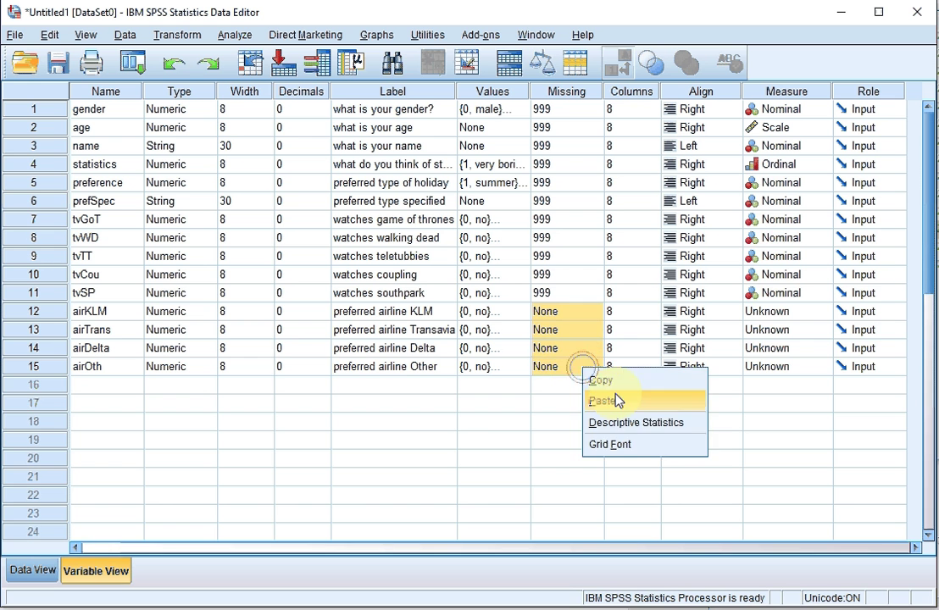
{"action": "left_click", "coordinate": [614, 398]}
Step: Set the measurement level of the four airline variables to Nominal, copied from tvSP
{"action": "left_click", "coordinate": [799, 311]}
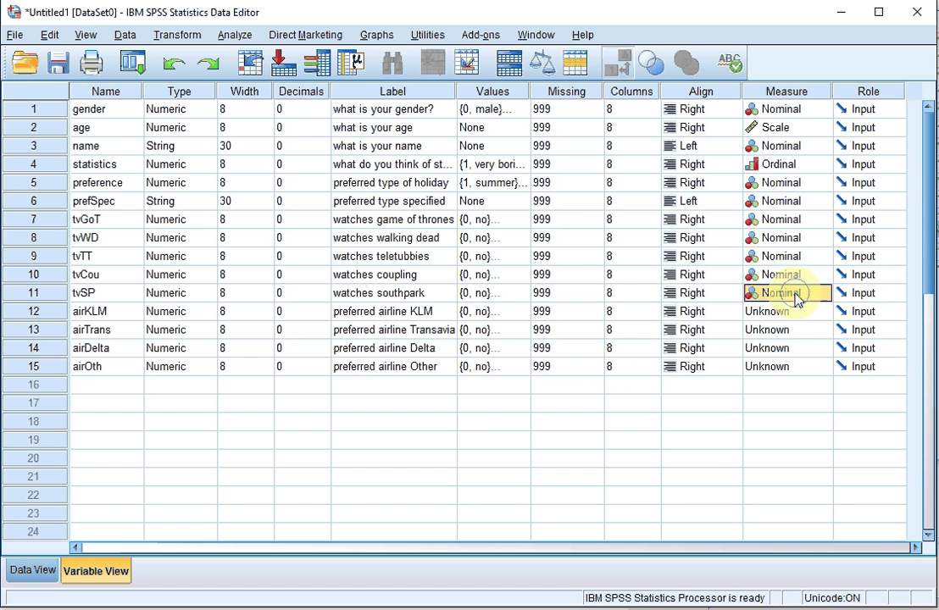
{"action": "left_click", "coordinate": [798, 311]}
{"action": "left_click_drag", "start_coordinate": [798, 311], "coordinate": [799, 369]}
{"action": "right_click", "coordinate": [800, 370]}
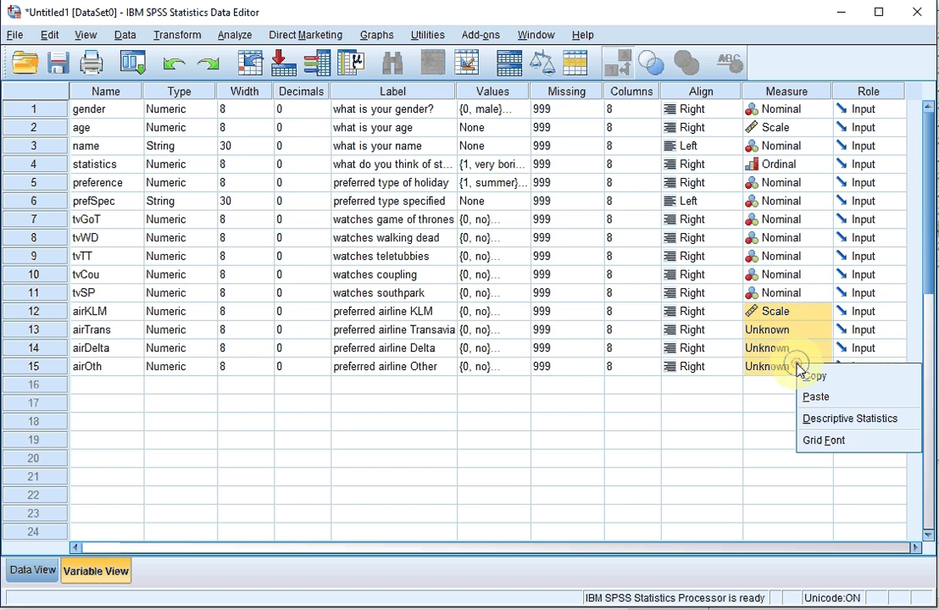
{"action": "left_click", "coordinate": [826, 397]}
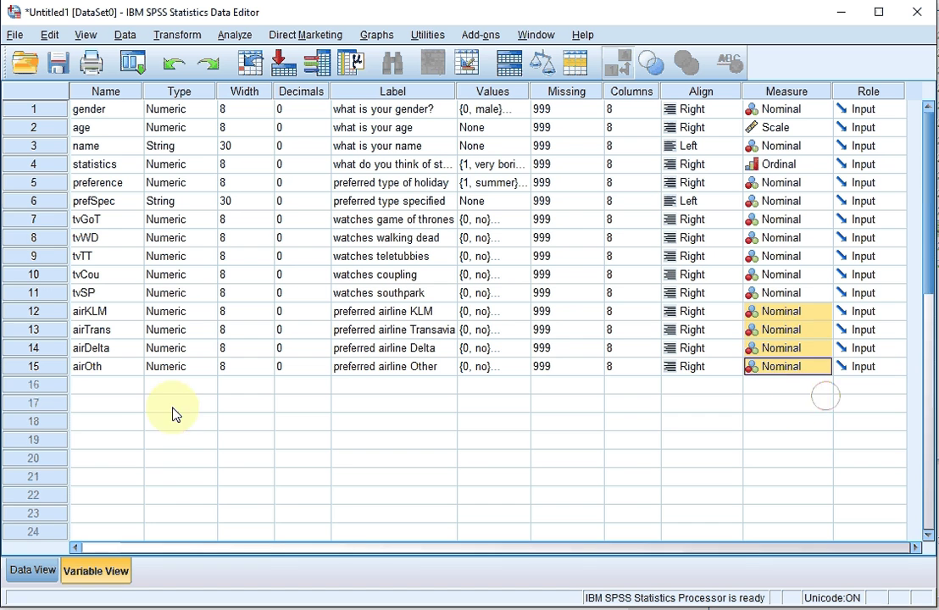
Step: Add a variable named airSpec below airOth and make it a String of 30 characters
{"action": "left_click", "coordinate": [110, 385]}
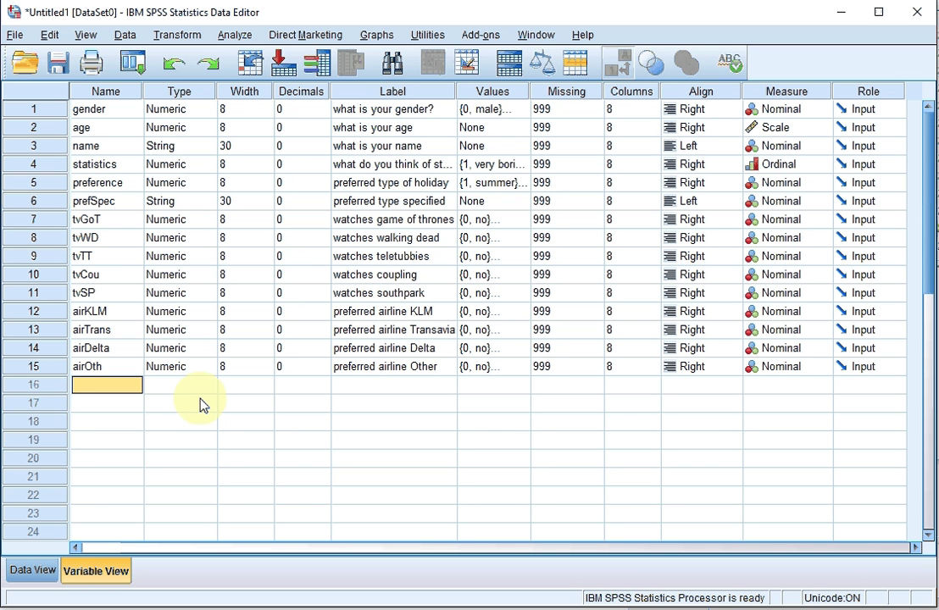
{"action": "type", "text": "airSpec"}
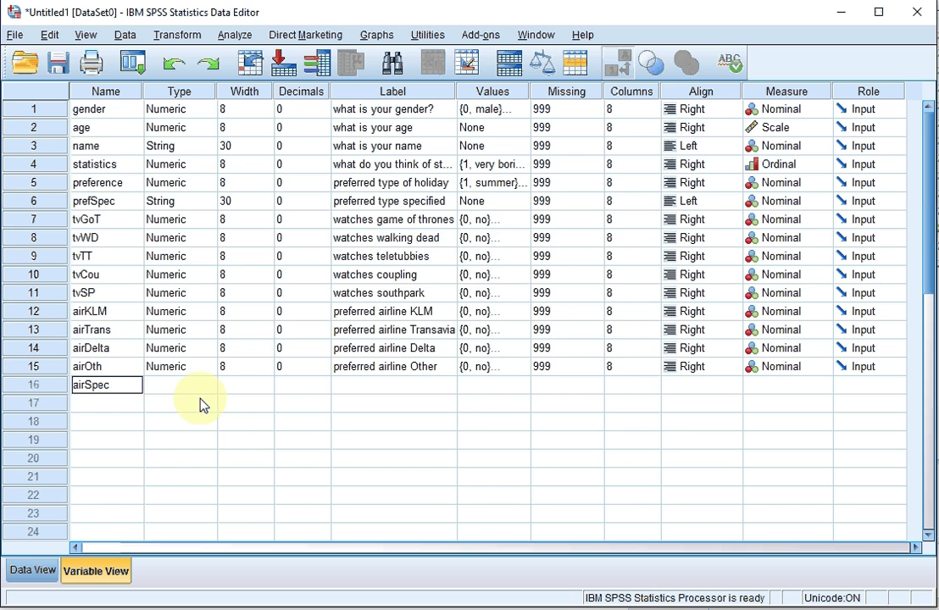
{"action": "key", "text": "Tab"}
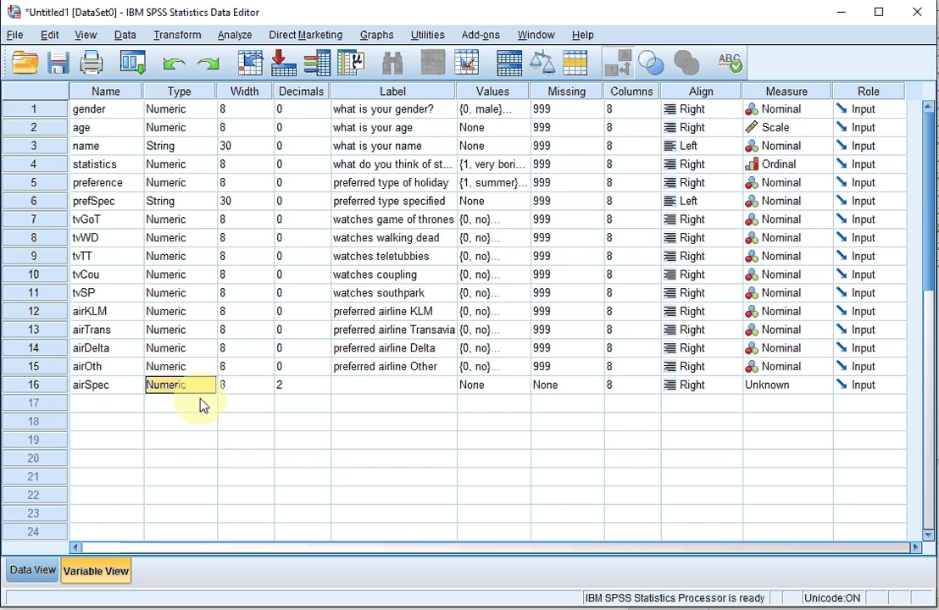
{"action": "left_click", "coordinate": [204, 386]}
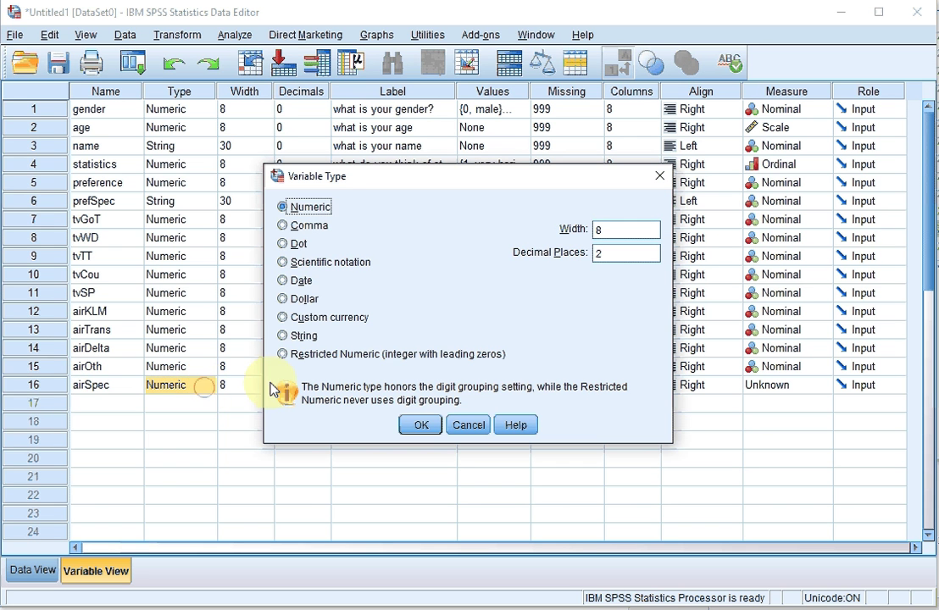
{"action": "left_click", "coordinate": [291, 336]}
{"action": "double_click", "coordinate": [585, 230]}
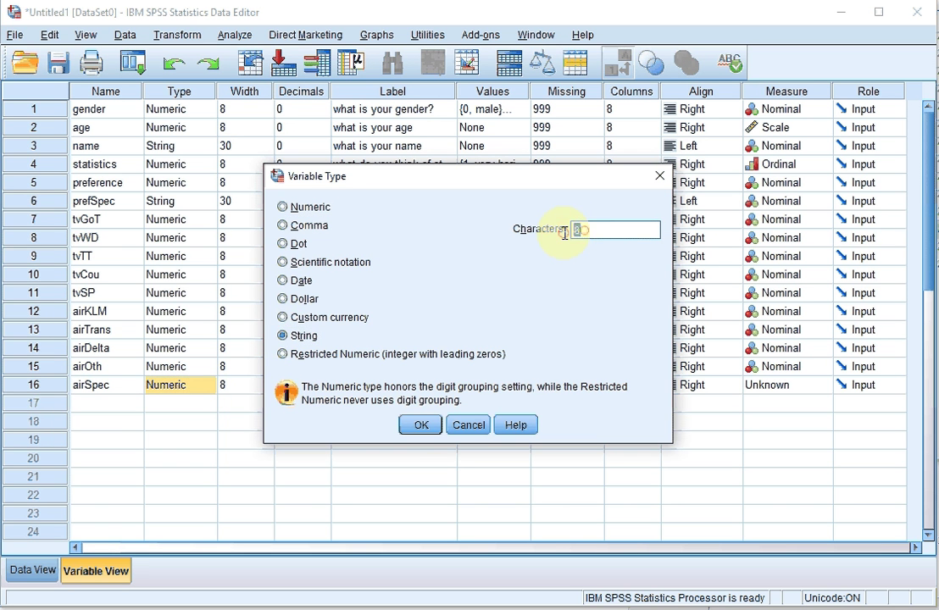
{"action": "type", "text": "30"}
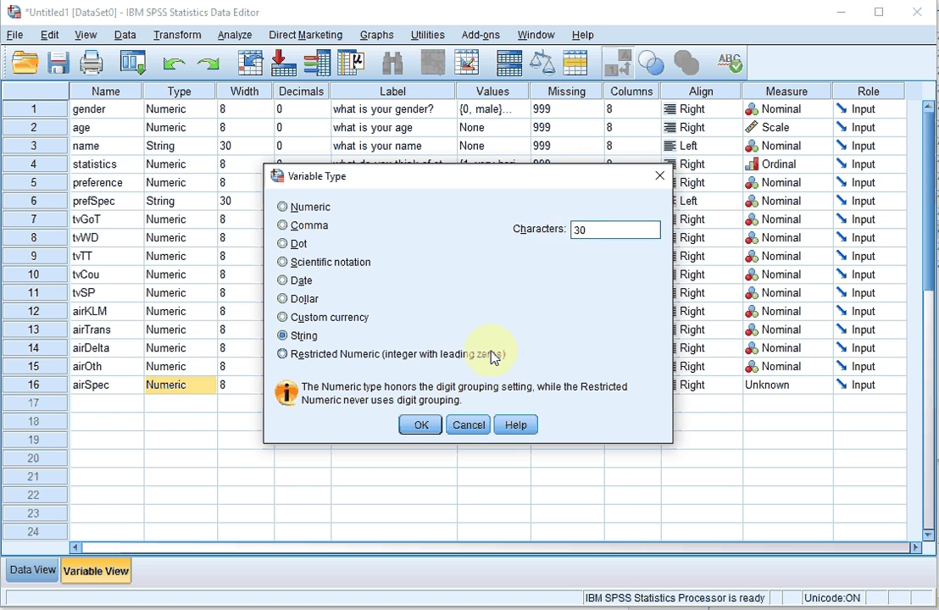
{"action": "left_click", "coordinate": [420, 424]}
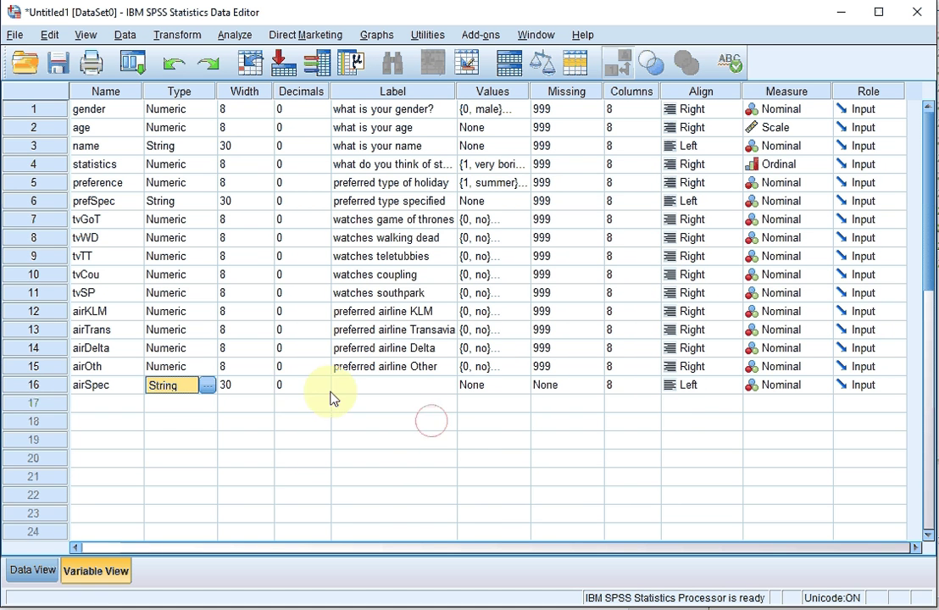
Step: Label the airSpec variable "preferred airline specified"
{"action": "left_click", "coordinate": [364, 387]}
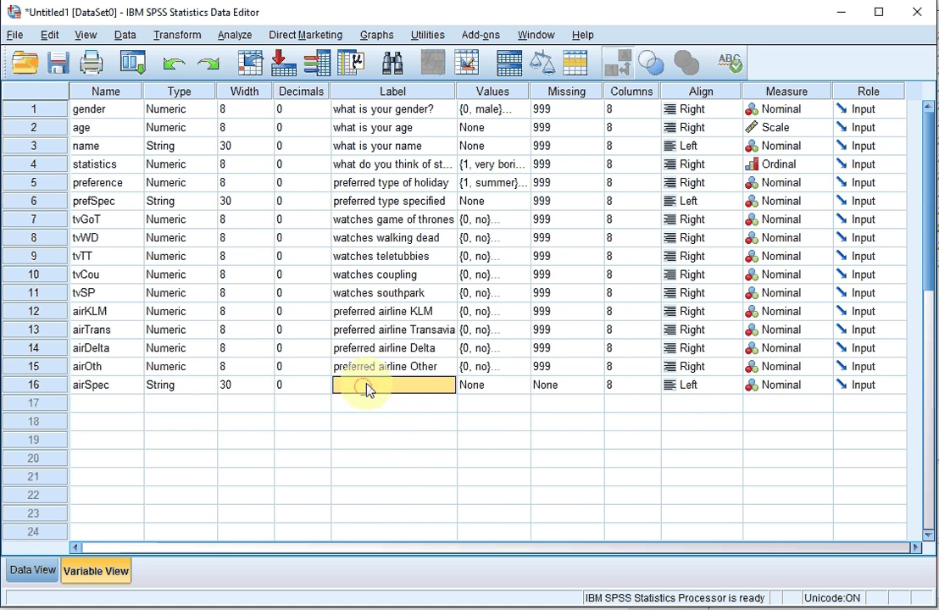
{"action": "type", "text": "preferr"}
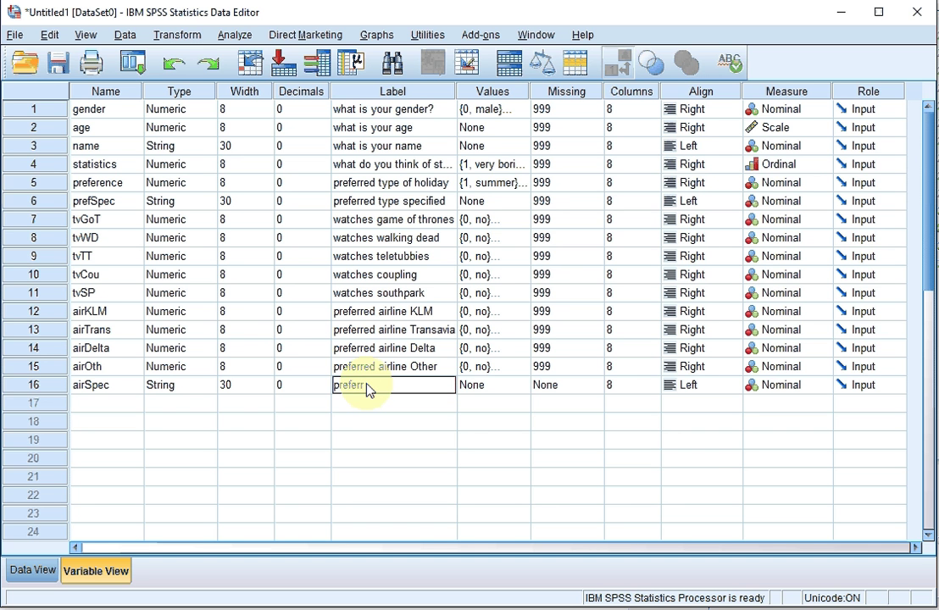
{"action": "type", "text": "ed airline specified"}
{"action": "key", "text": "Tab"}
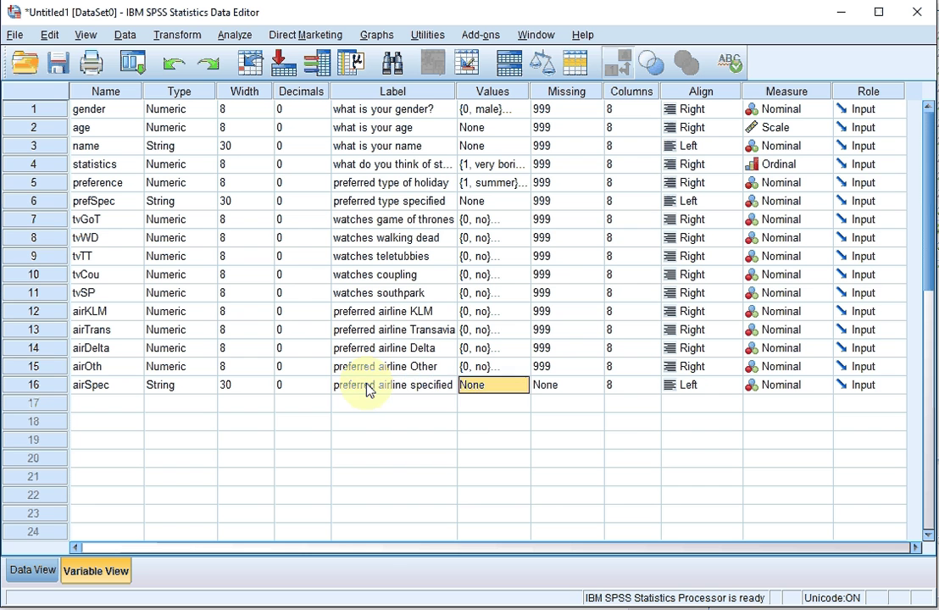
Step: Set airSpec's missing value to 999 by copying it from prefSpec
{"action": "left_click", "coordinate": [566, 388]}
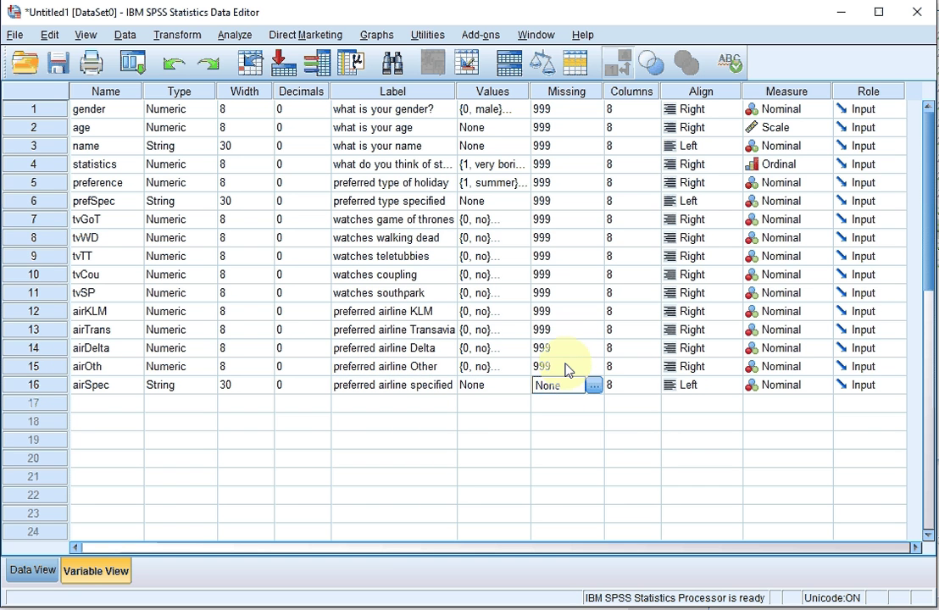
{"action": "left_click", "coordinate": [551, 203]}
{"action": "right_click", "coordinate": [555, 204]}
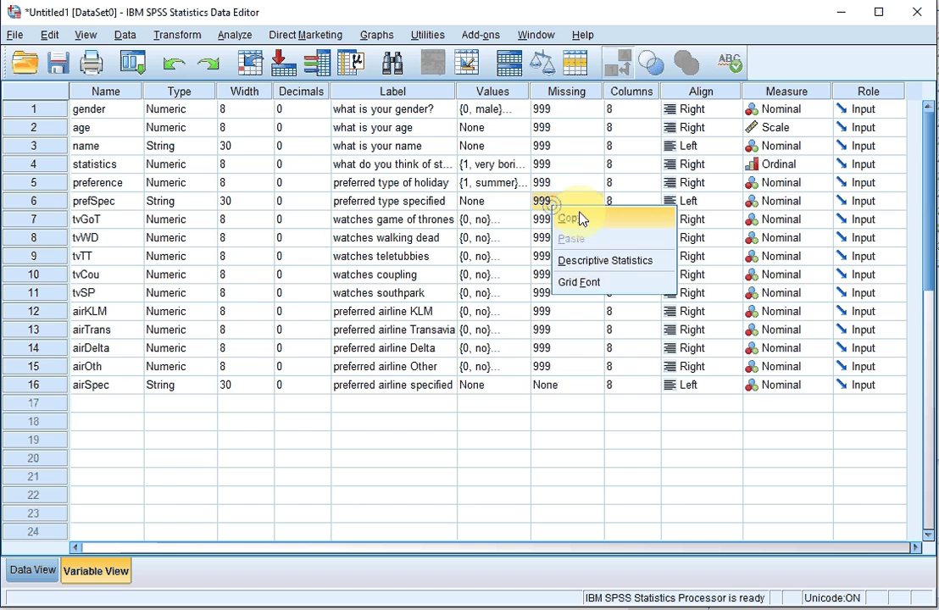
{"action": "left_click", "coordinate": [582, 218]}
{"action": "left_click", "coordinate": [559, 385]}
{"action": "right_click", "coordinate": [560, 386]}
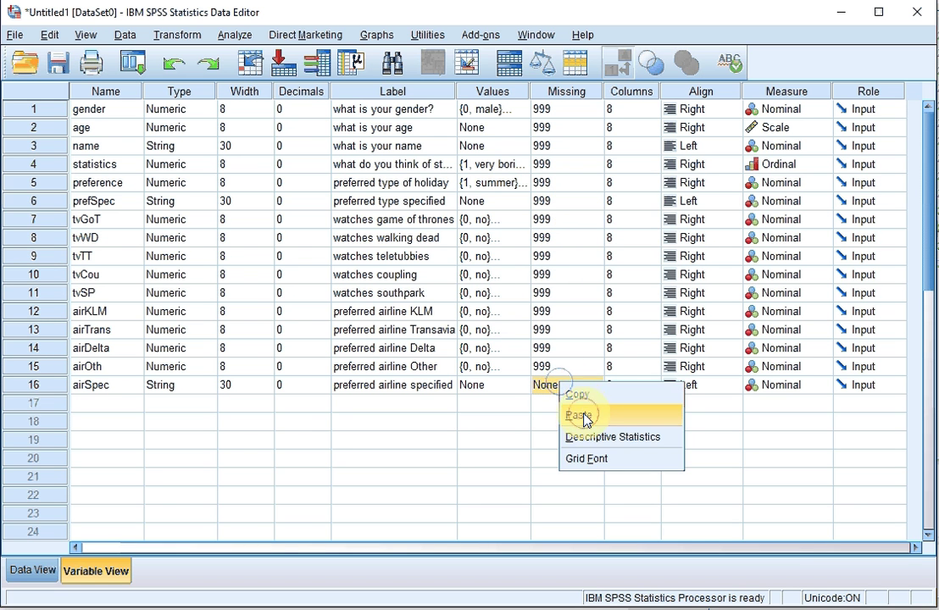
{"action": "left_click", "coordinate": [585, 416]}
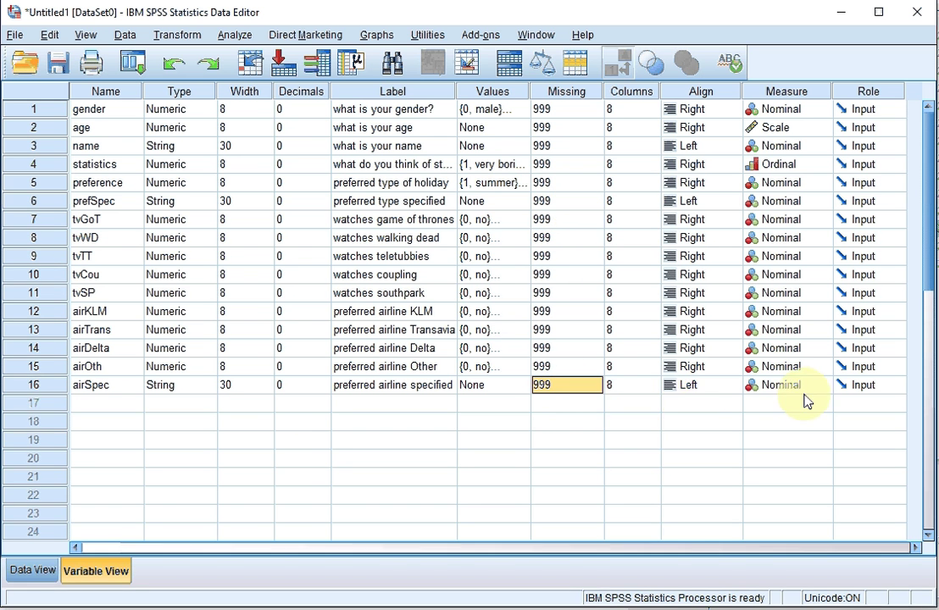
Step: In the data for case 1, set airKLM to yes and both airTrans and airDelta to no
{"action": "left_click", "coordinate": [34, 572]}
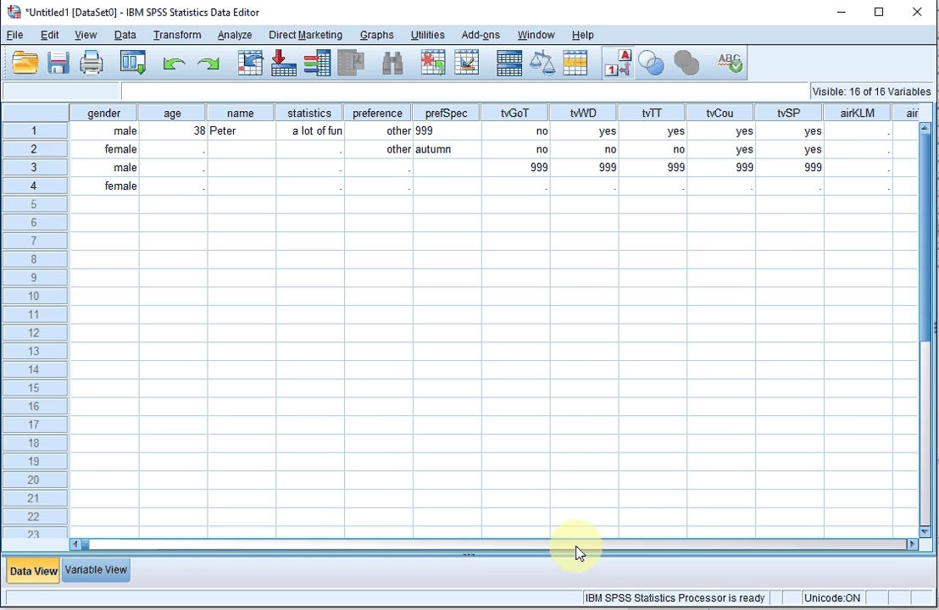
{"action": "left_click", "coordinate": [178, 544]}
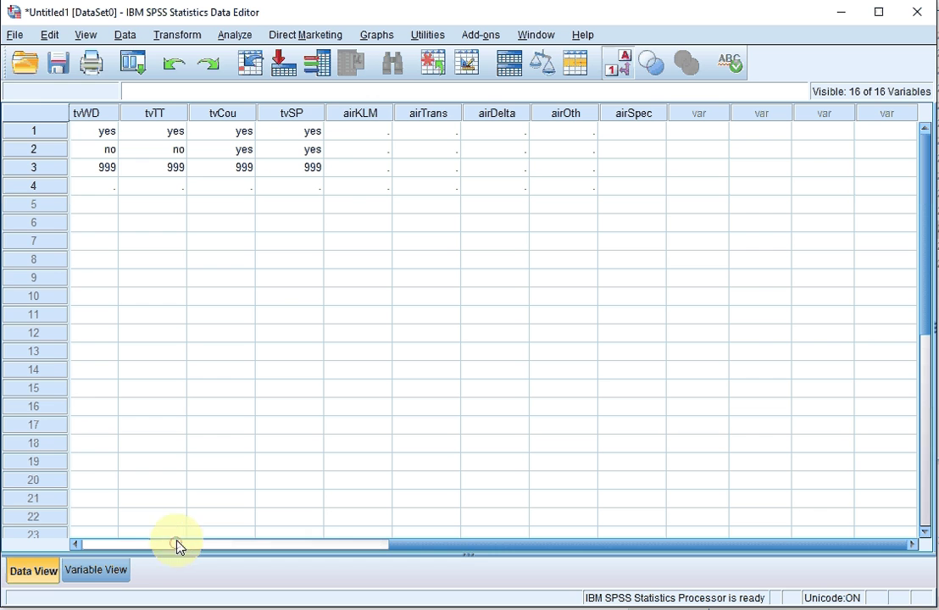
{"action": "left_click", "coordinate": [360, 132]}
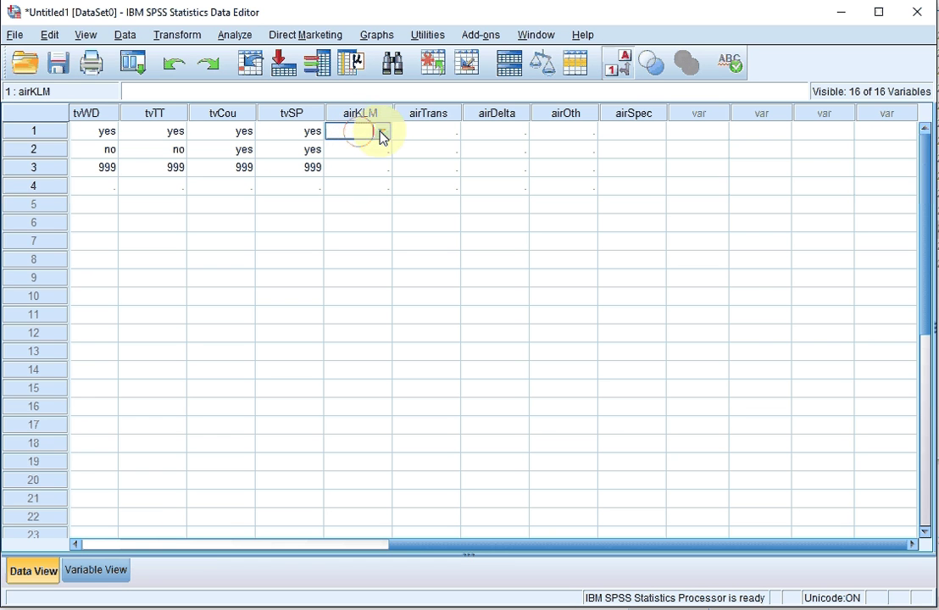
{"action": "left_click", "coordinate": [381, 135]}
{"action": "left_click", "coordinate": [360, 166]}
{"action": "left_click", "coordinate": [421, 133]}
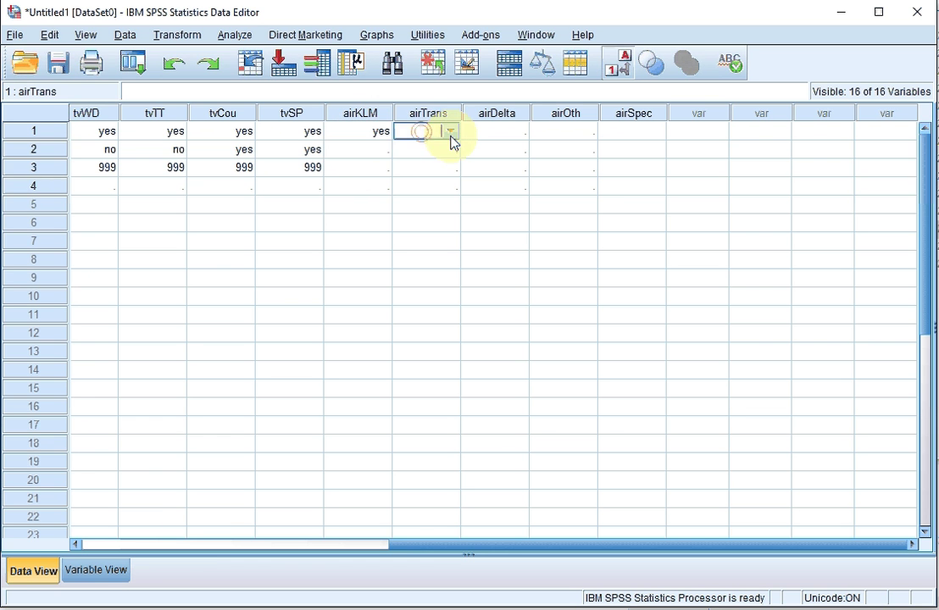
{"action": "left_click", "coordinate": [452, 136]}
{"action": "left_click", "coordinate": [433, 150]}
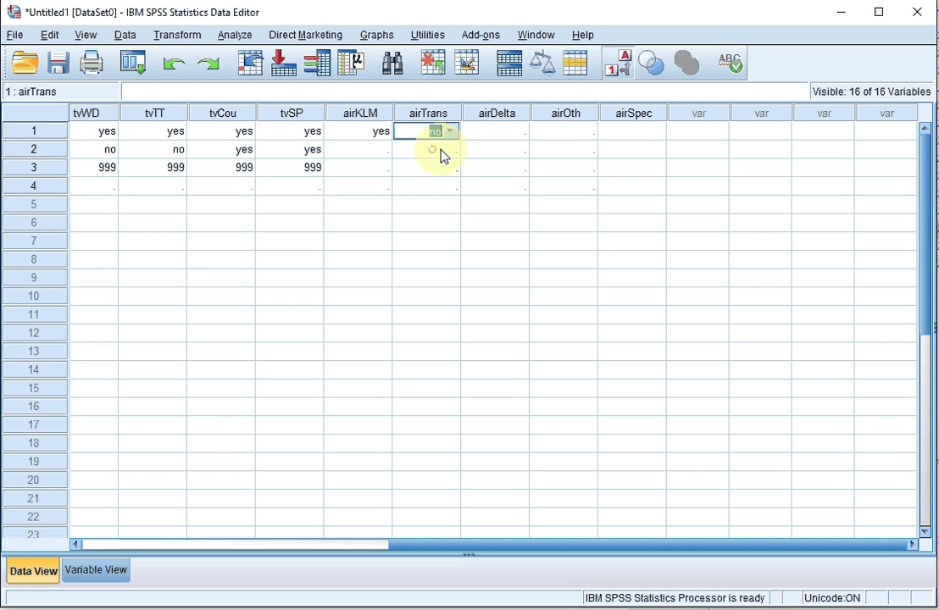
{"action": "left_click", "coordinate": [524, 136]}
{"action": "left_click", "coordinate": [522, 135]}
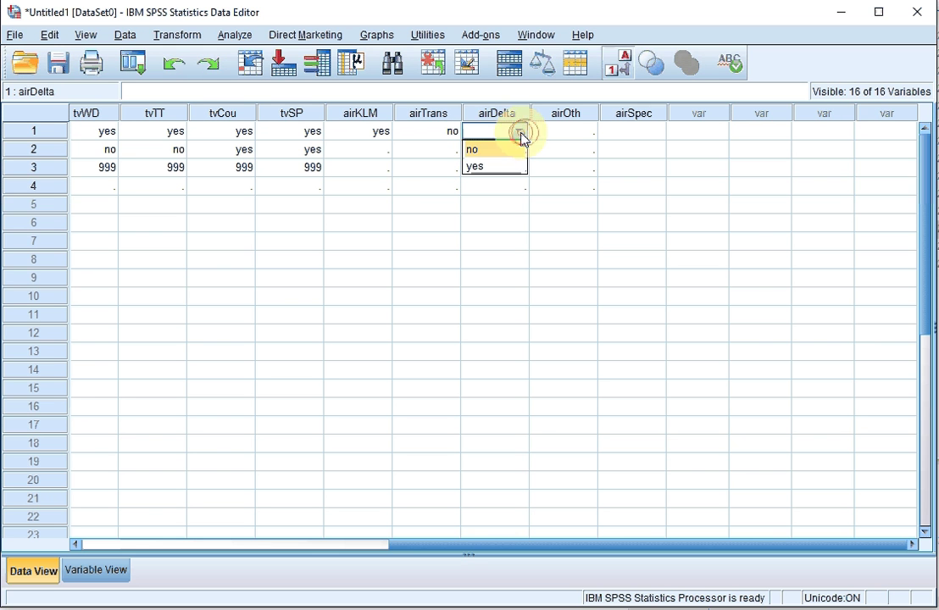
{"action": "left_click", "coordinate": [507, 149]}
Step: For case 1, set airOth to yes and enter 999 as the airSpec value
{"action": "left_click", "coordinate": [577, 134]}
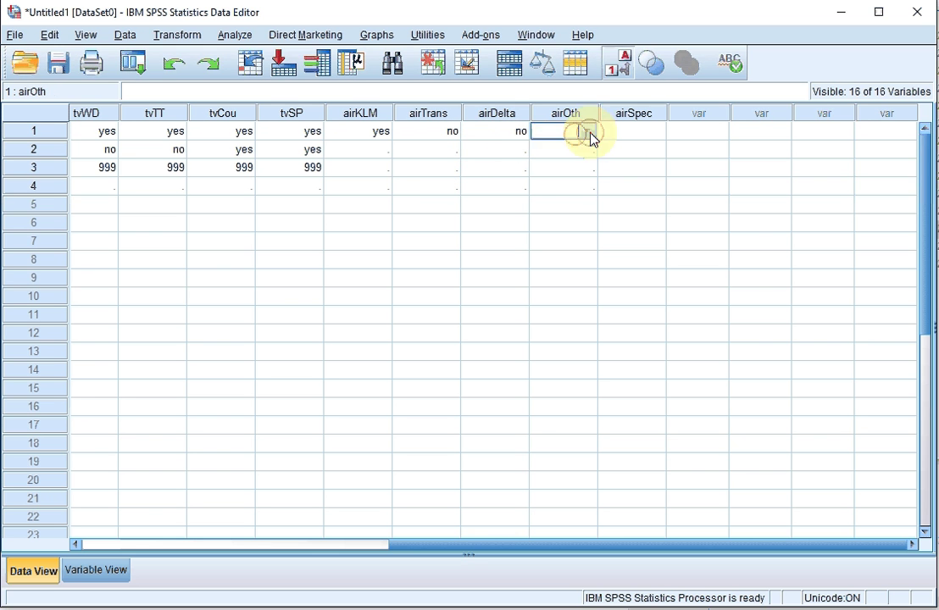
{"action": "left_click", "coordinate": [591, 135]}
{"action": "left_click", "coordinate": [570, 166]}
{"action": "left_click", "coordinate": [642, 135]}
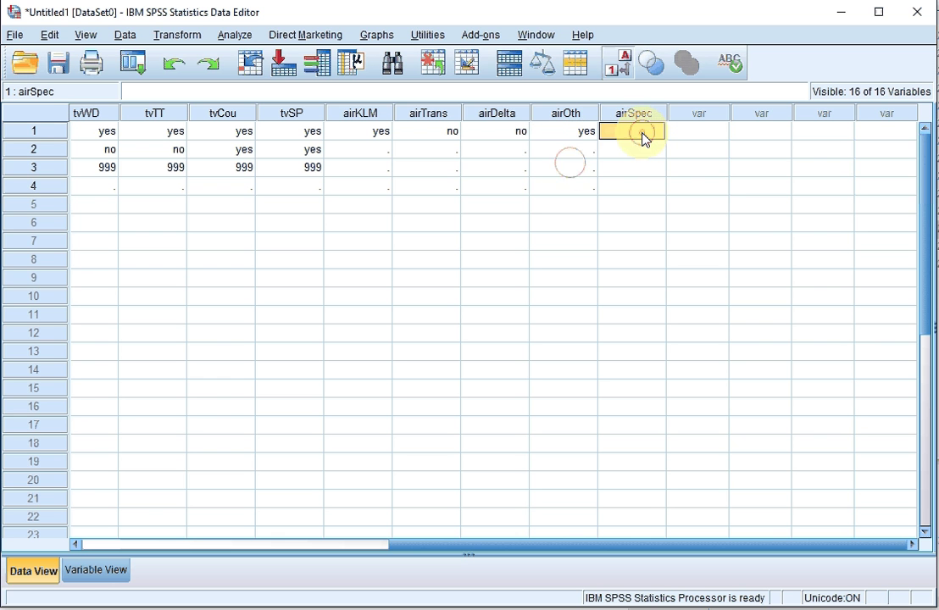
{"action": "type", "text": "999"}
{"action": "key", "text": "Return"}
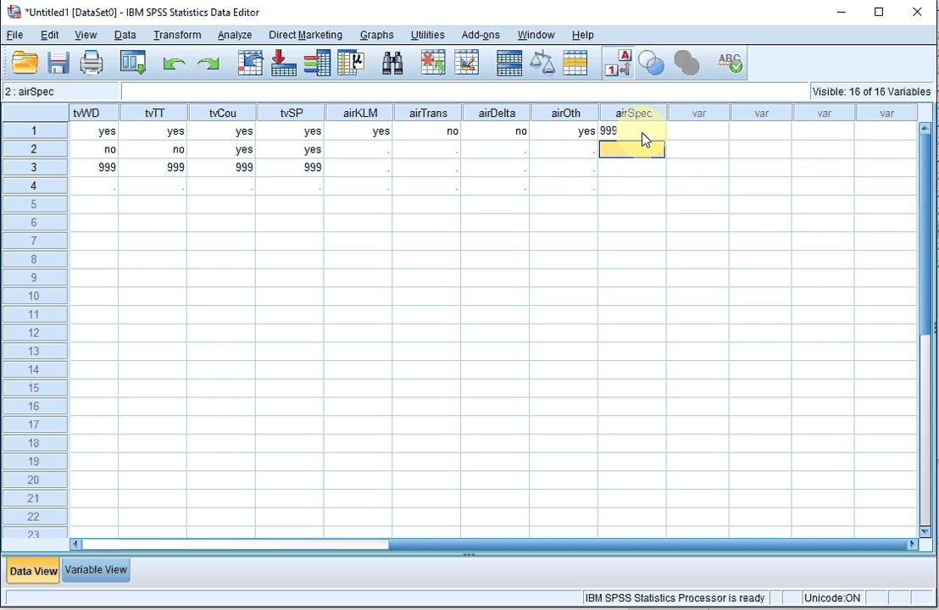
Step: For case 2, enter no for airKLM, airTrans and airDelta
{"action": "left_click", "coordinate": [378, 151]}
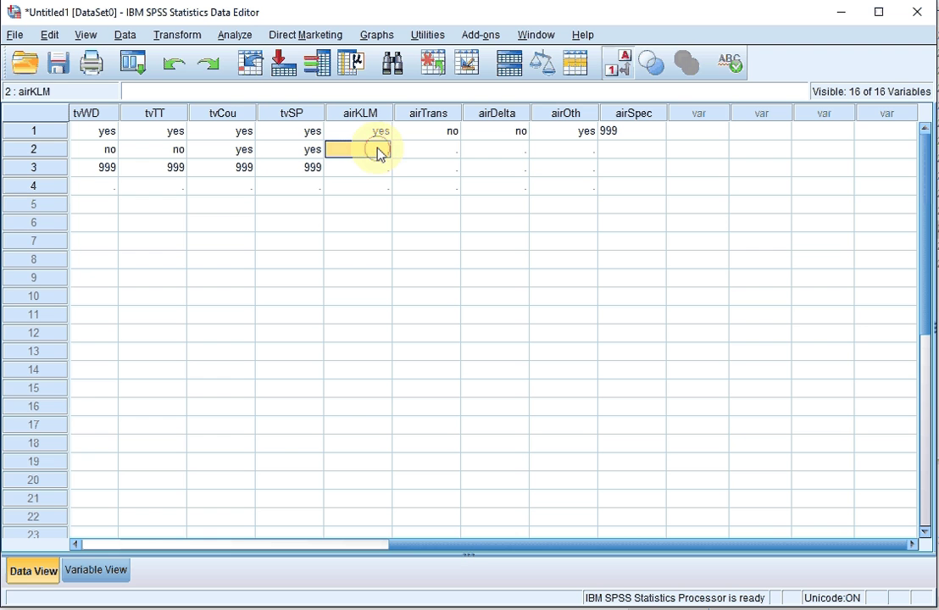
{"action": "type", "text": "no"}
{"action": "key", "text": "Tab"}
{"action": "type", "text": "no"}
{"action": "key", "text": "Tab"}
{"action": "type", "text": "no"}
{"action": "key", "text": "Tab"}
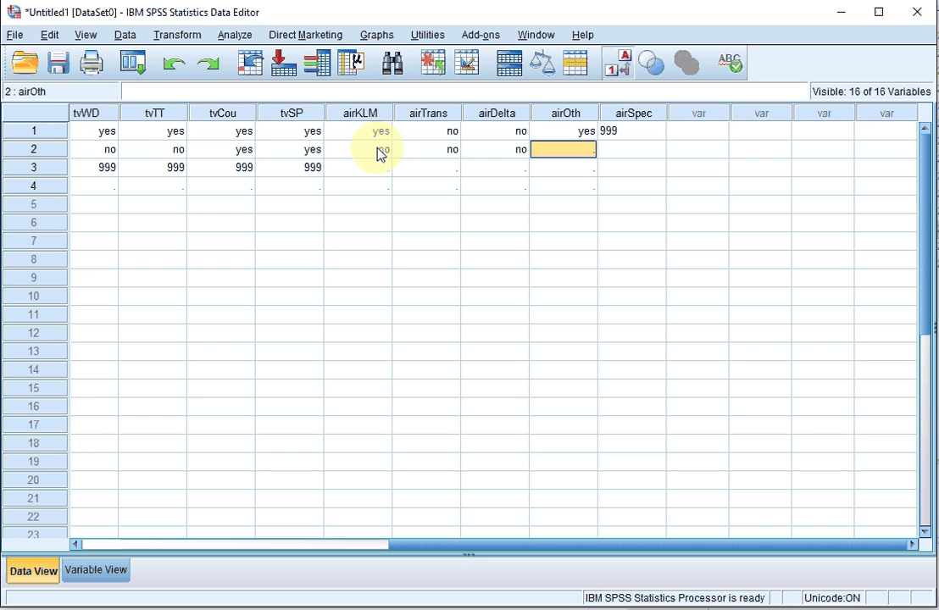
Step: For case 2, set airOth to yes by its code 1 and enter "chinese airline" in airSpec
{"action": "type", "text": "1"}
{"action": "key", "text": "Tab"}
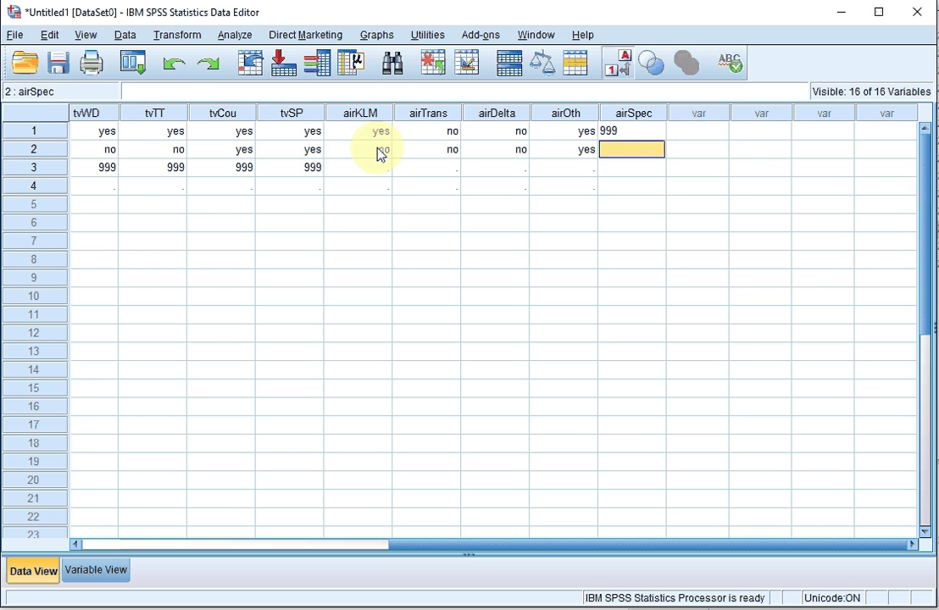
{"action": "type", "text": "chine"}
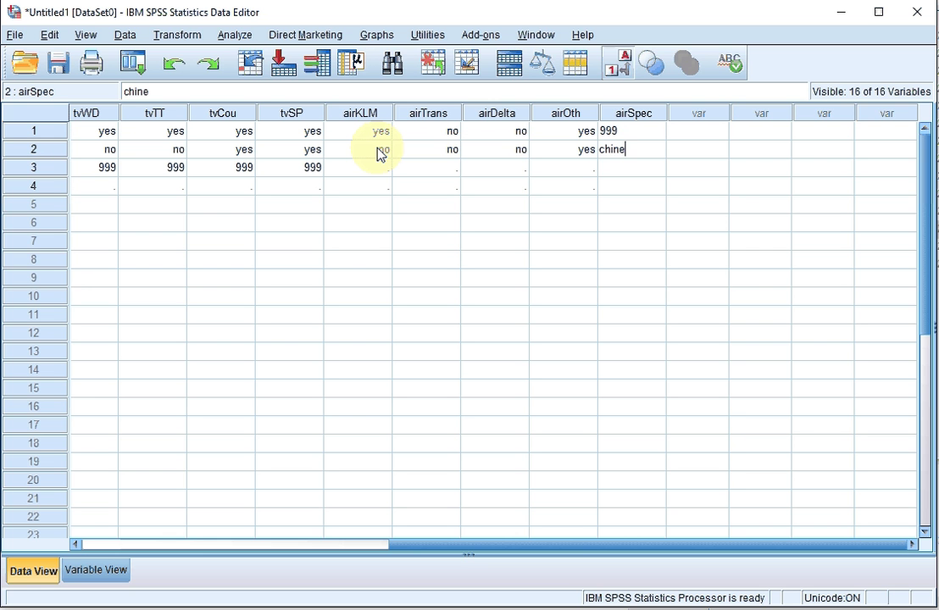
{"action": "type", "text": "se airline"}
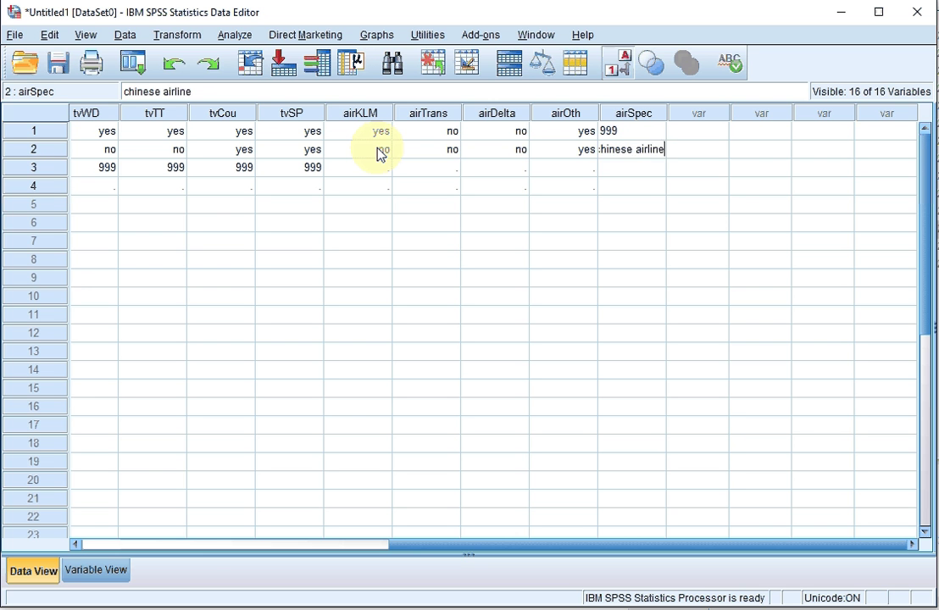
{"action": "key", "text": "Return"}
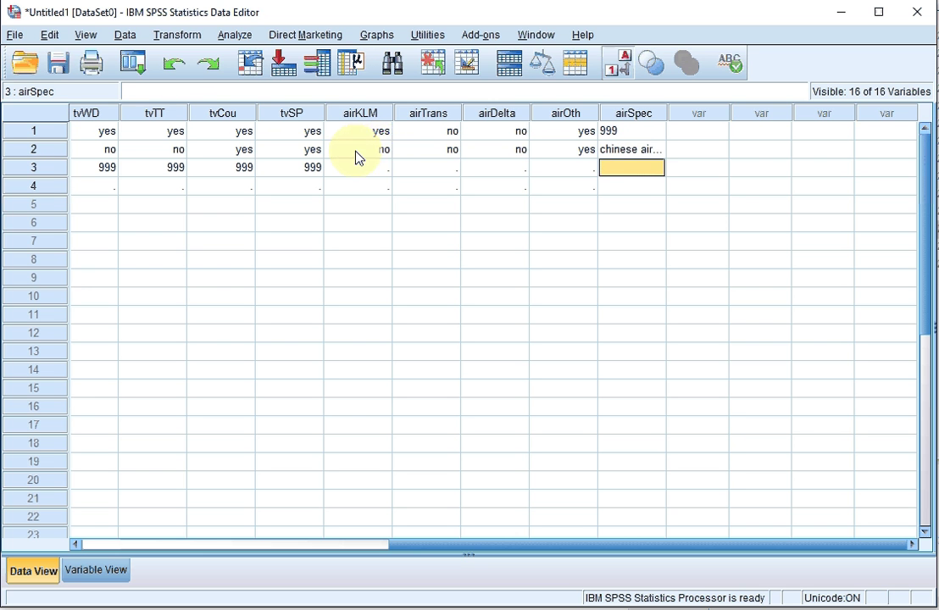